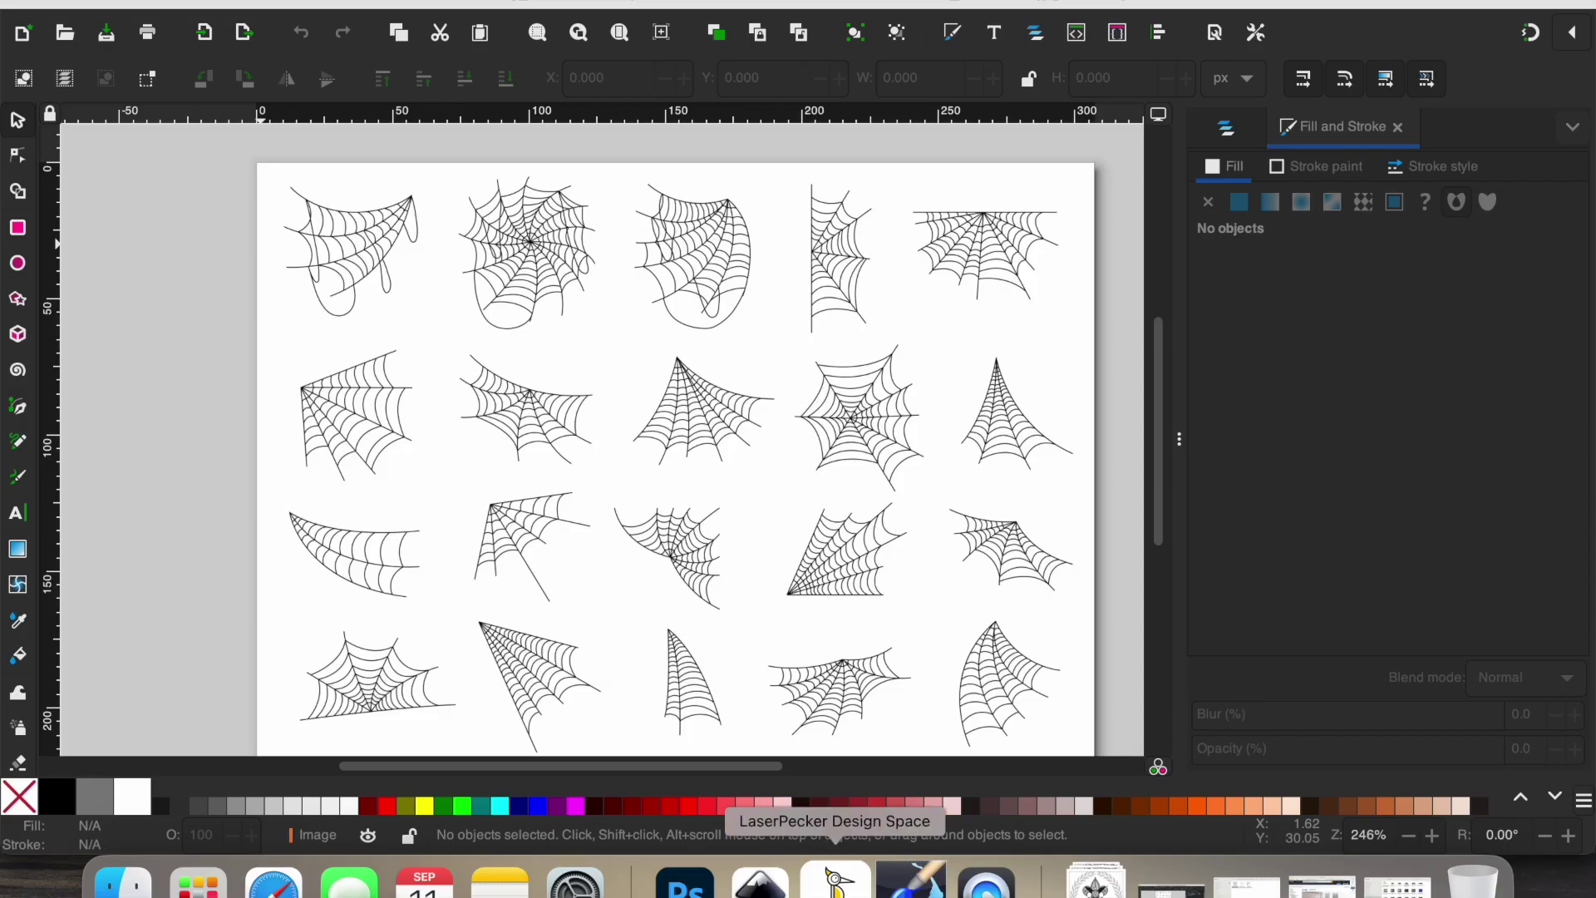
Switch to LaserPecker Design Space, showing the small spider web design on the canvas
{"action": "left_click", "coordinate": [835, 882]}
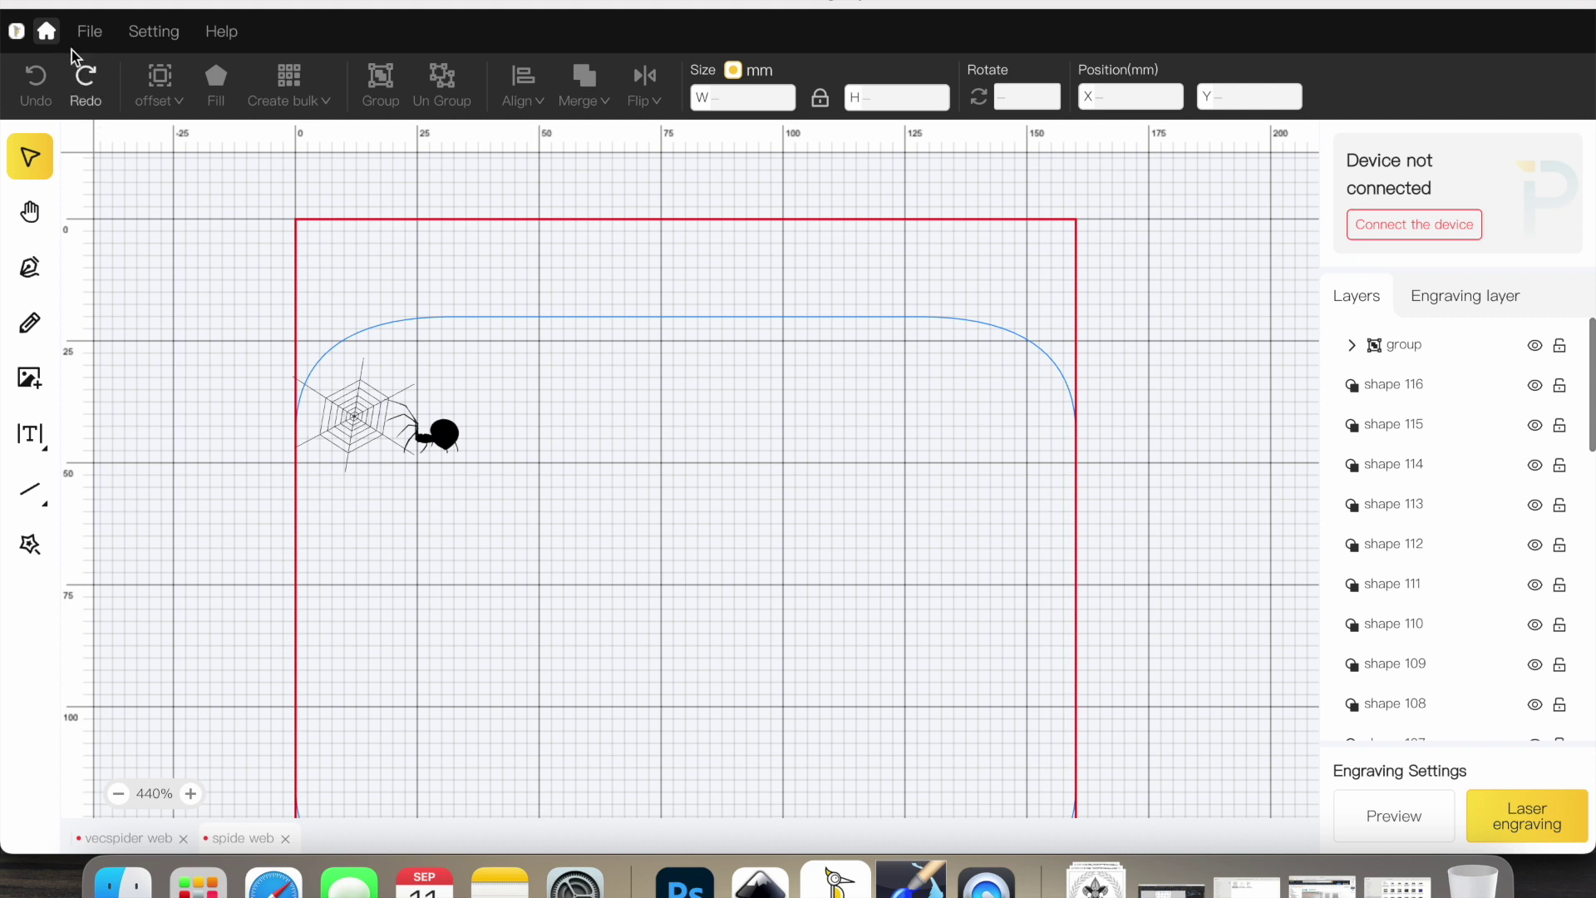
Leave the editor for the Recents home page of saved projects
{"action": "left_click", "coordinate": [47, 31]}
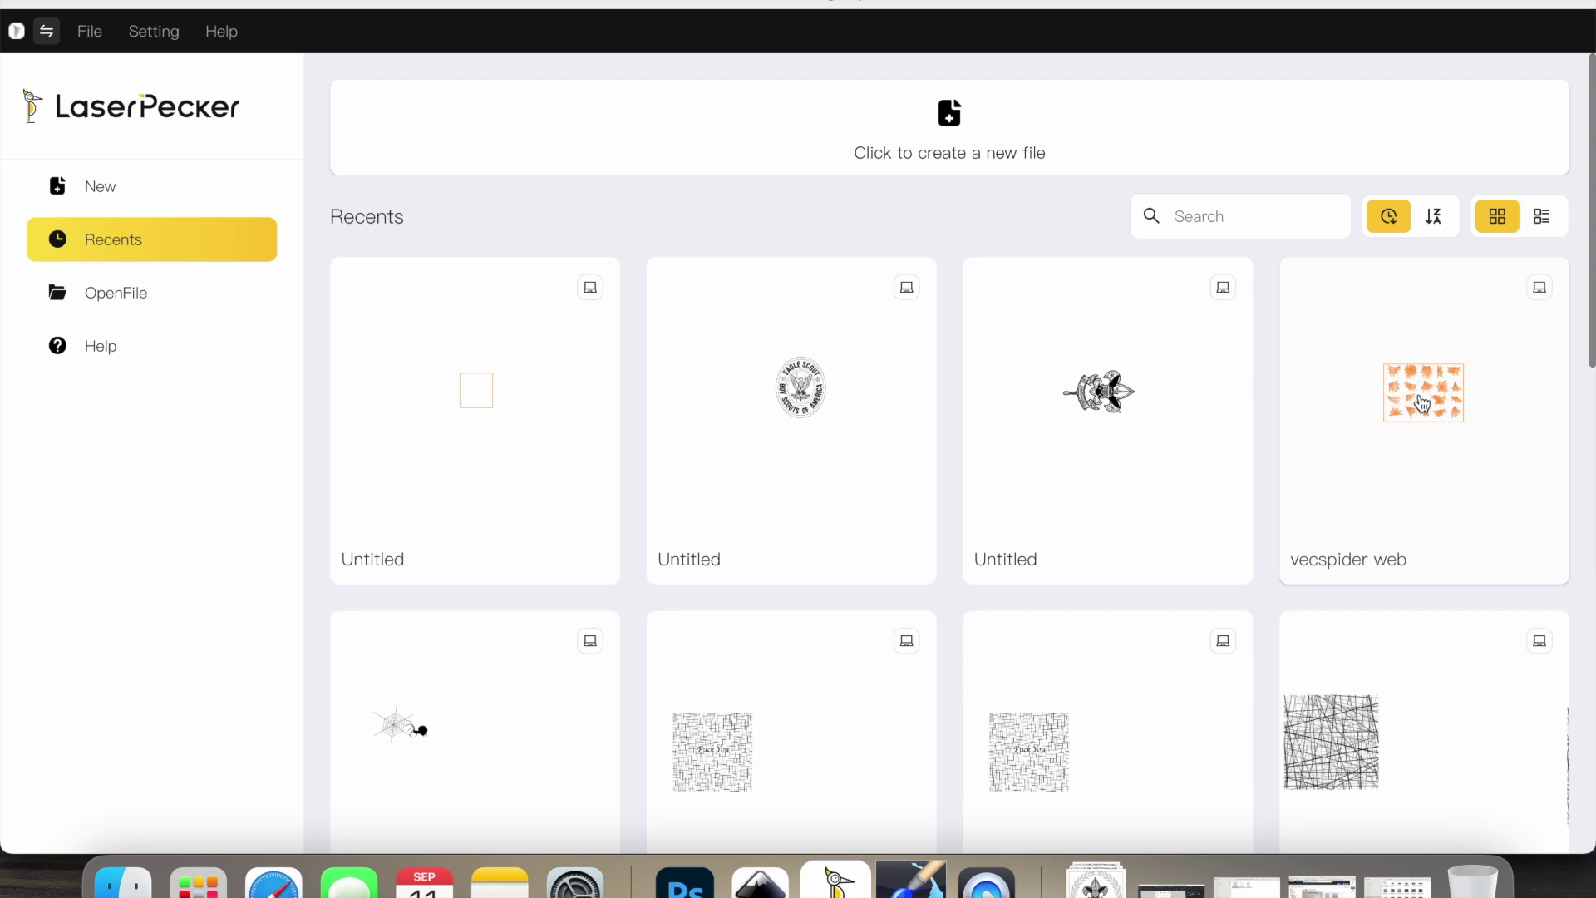
{"action": "left_click", "coordinate": [1424, 405]}
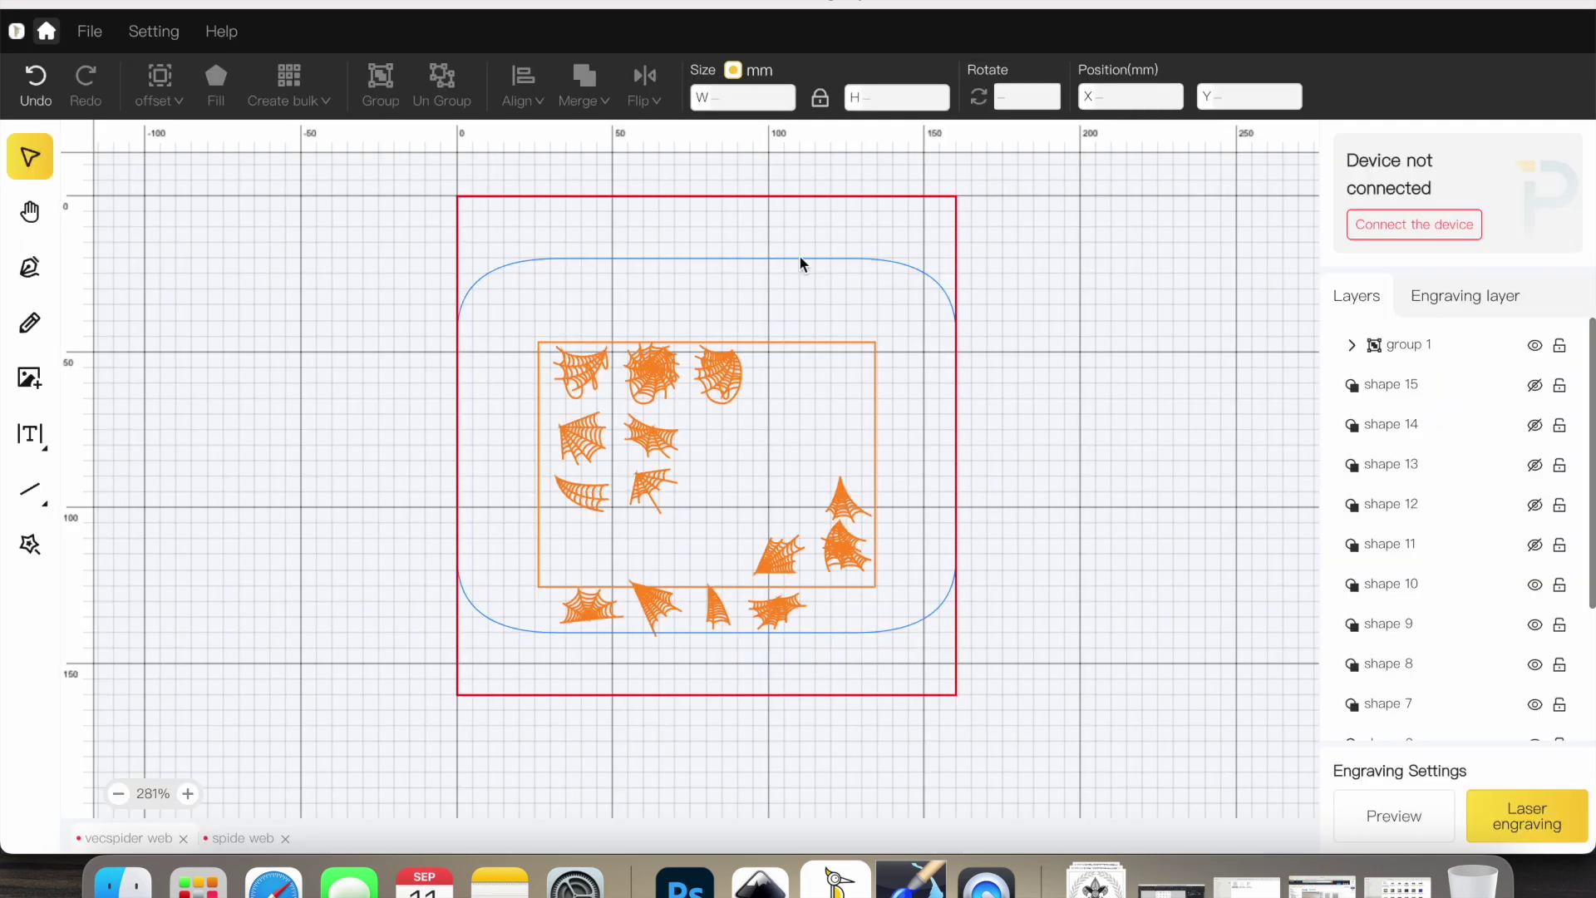
Select the twenty webs, group them, then ungroup them back into separate shape layers
{"action": "left_click_drag", "start_coordinate": [387, 280], "coordinate": [1166, 690]}
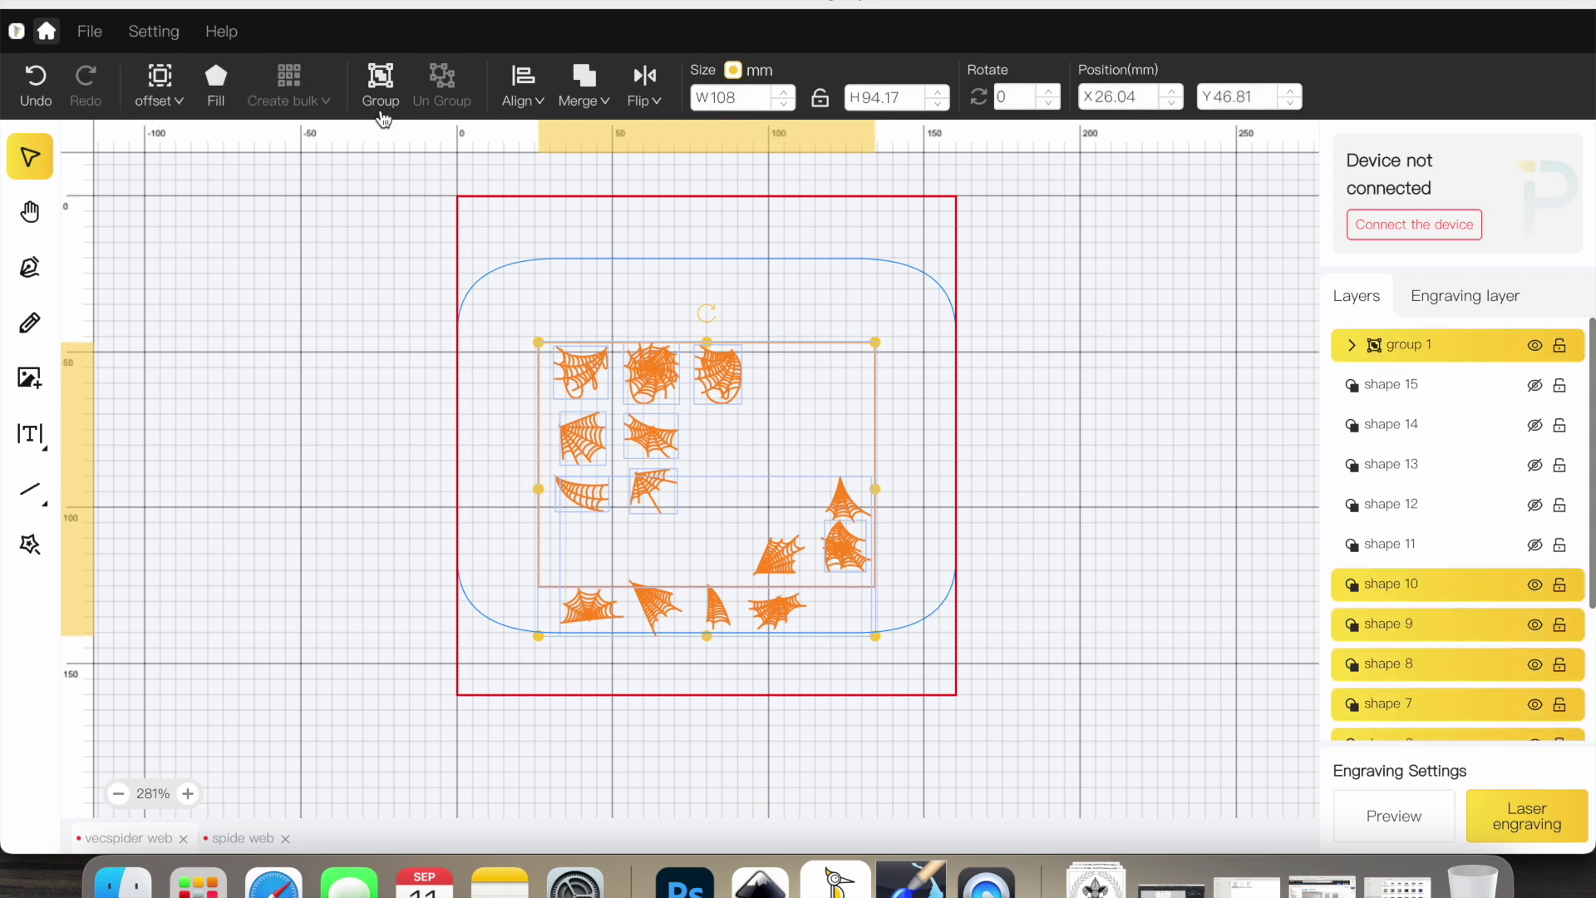
{"action": "left_click", "coordinate": [383, 84]}
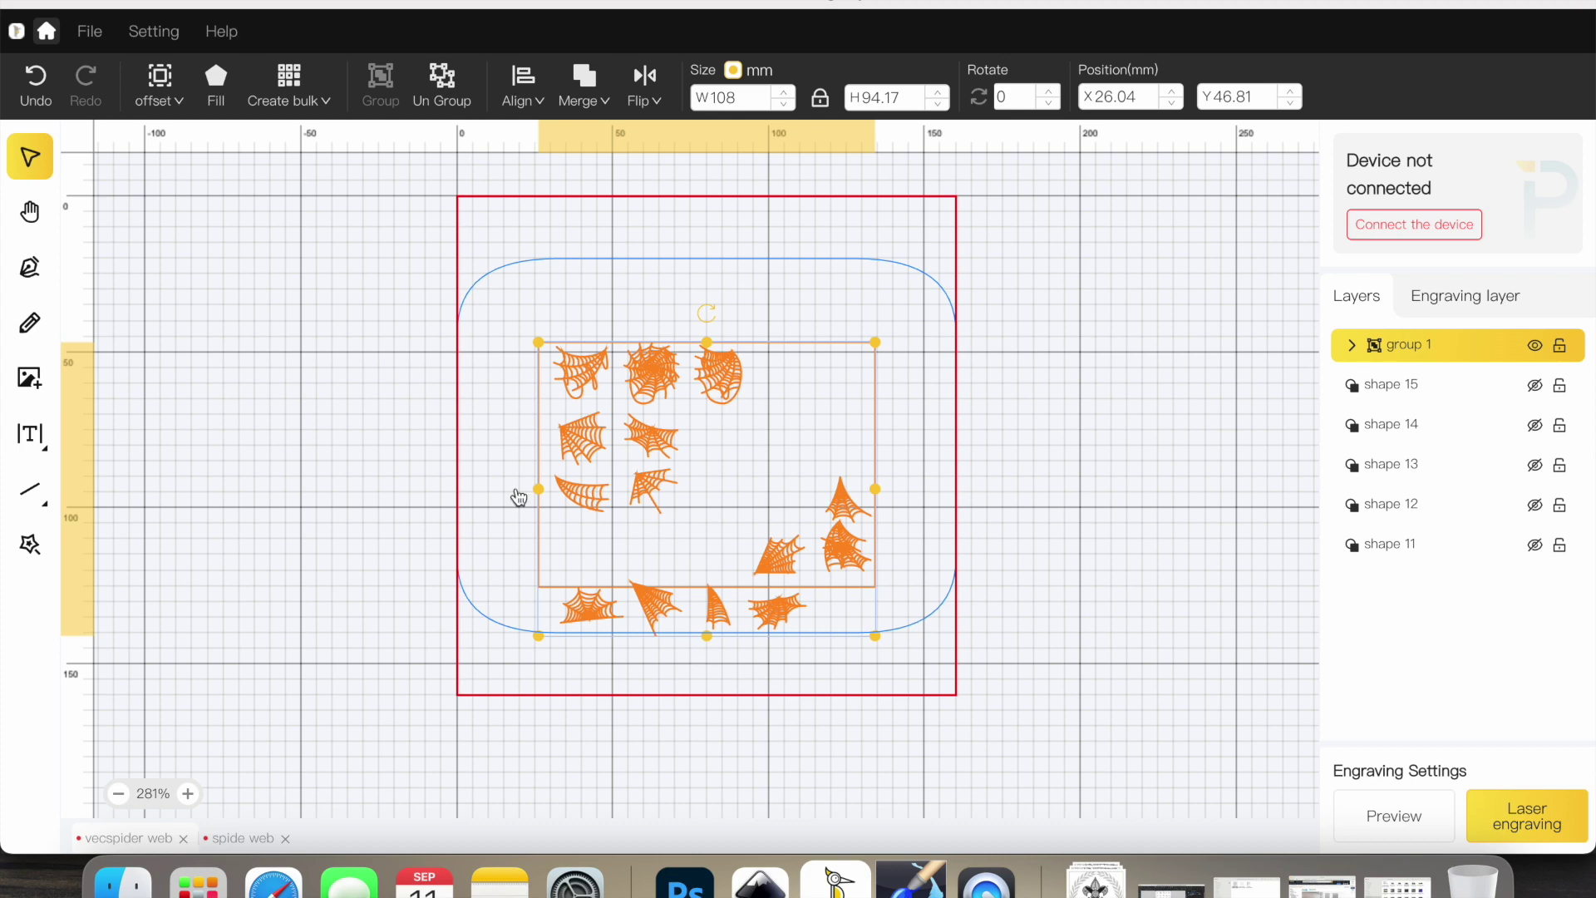
{"action": "left_click", "coordinate": [35, 80]}
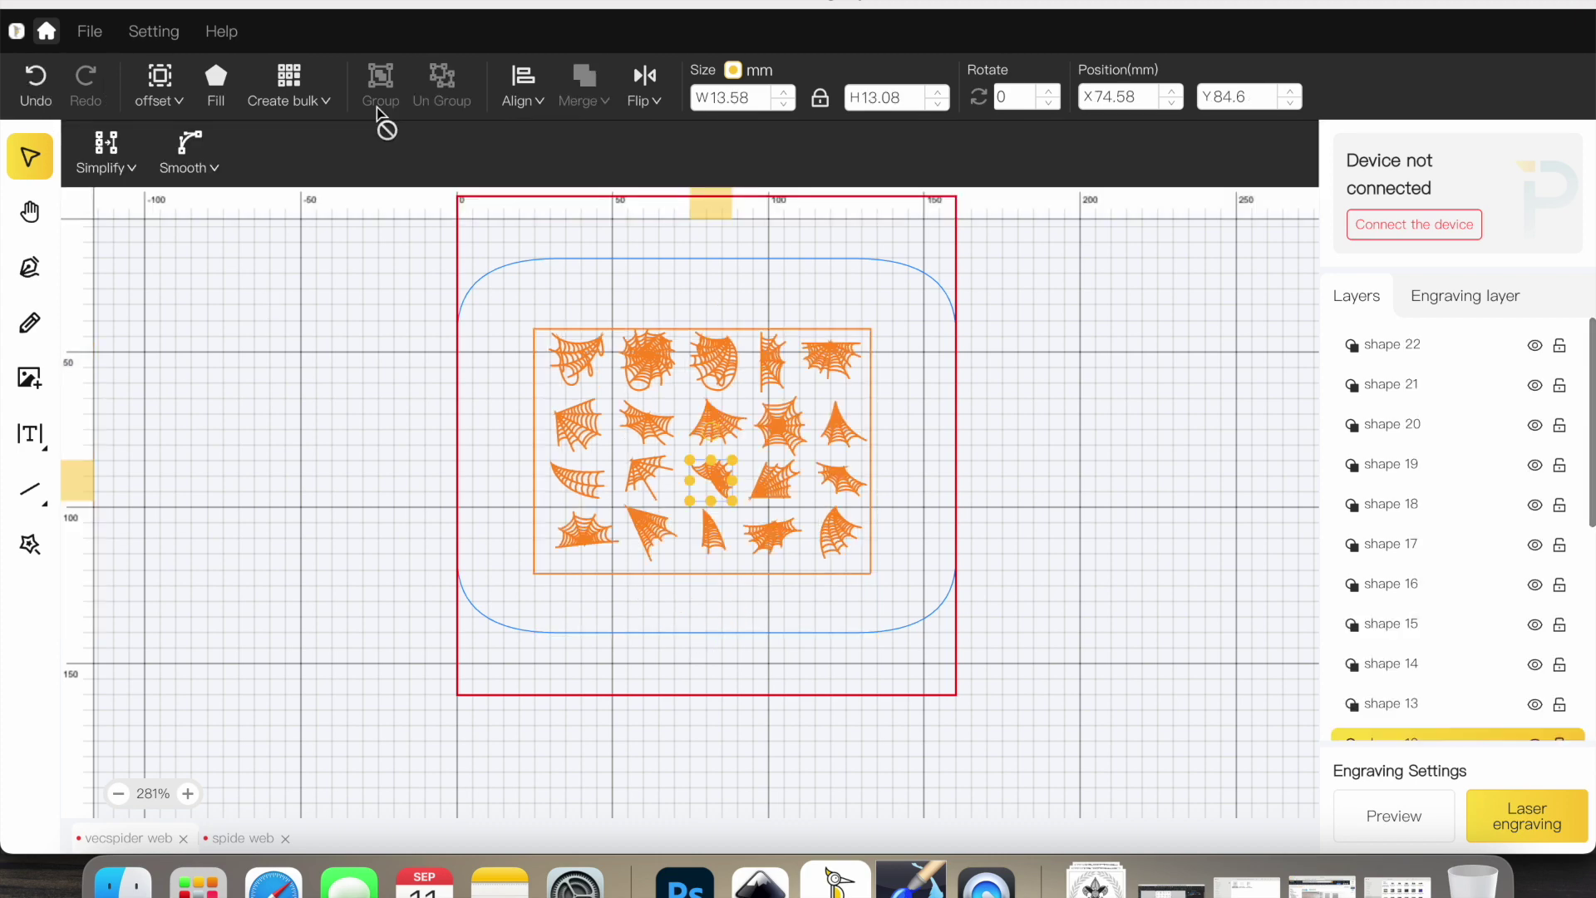
{"action": "left_click", "coordinate": [1259, 634]}
{"action": "scroll", "coordinate": [1259, 634], "scroll_direction": "up", "scroll_amount": 5}
{"action": "scroll", "coordinate": [1259, 634], "scroll_direction": "down", "scroll_amount": 5}
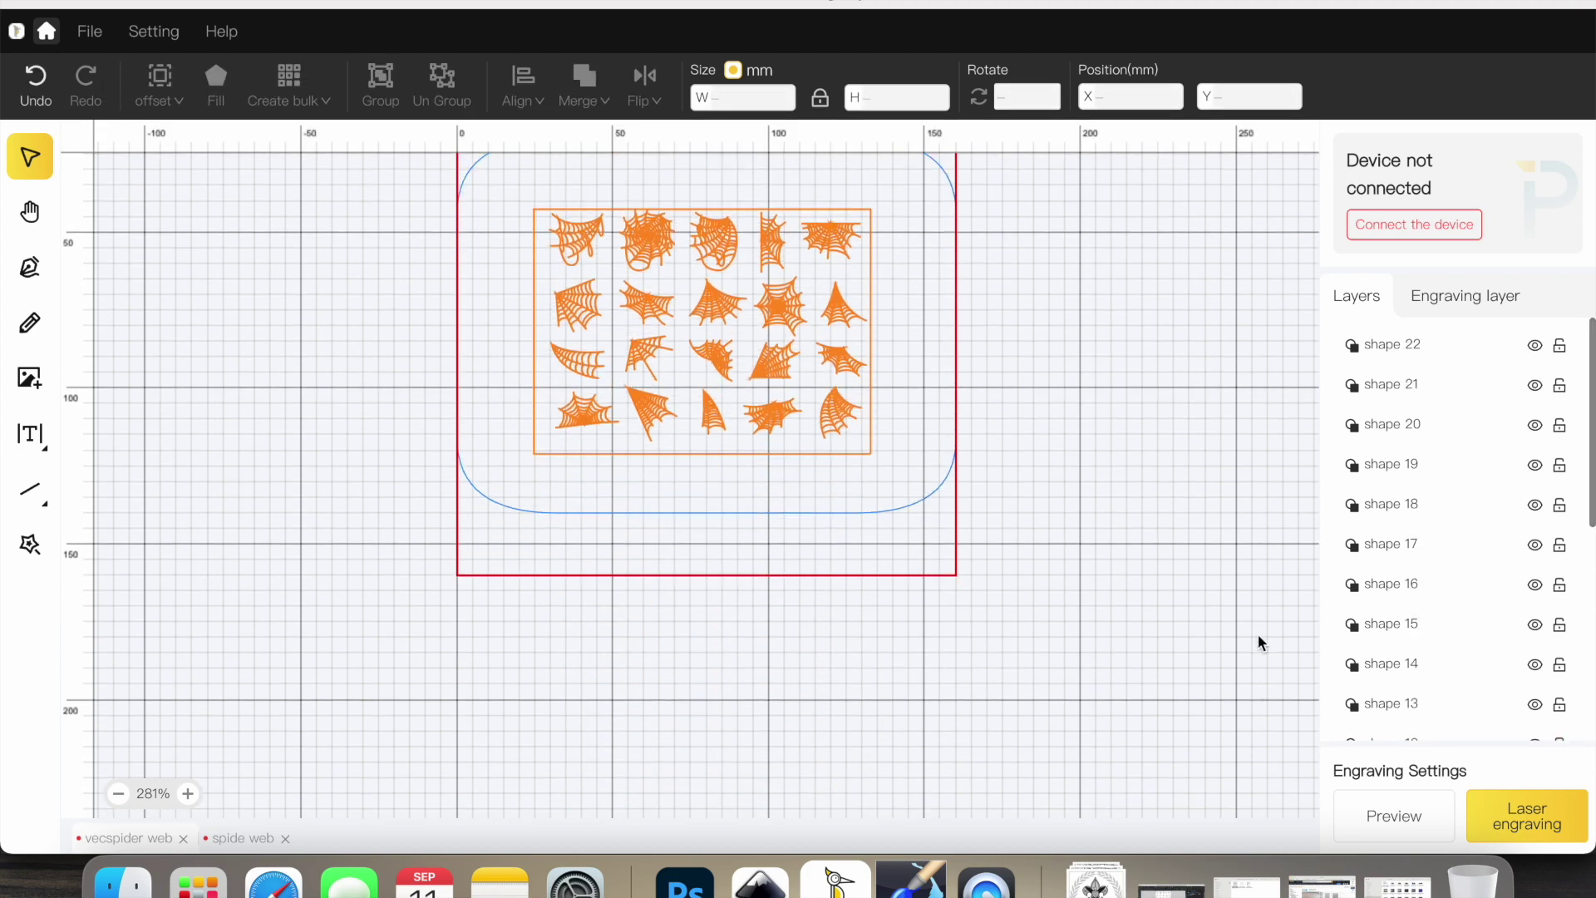
{"action": "scroll", "coordinate": [997, 659], "scroll_direction": "up", "scroll_amount": 2}
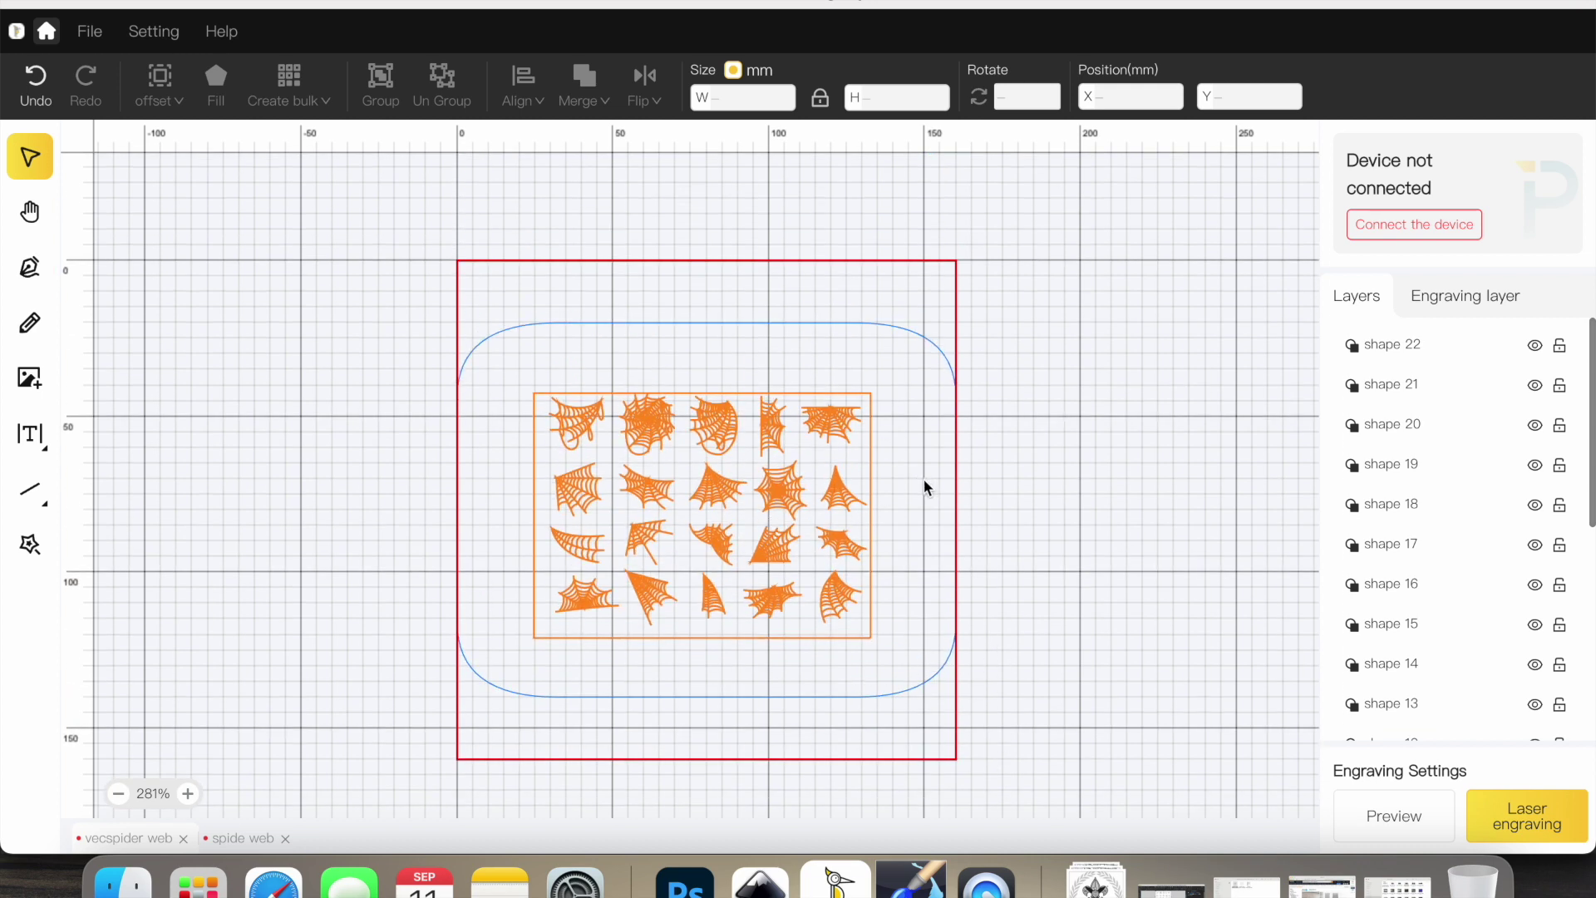
Zoom the canvas to 350% and marquee-select all twenty webs with their frame
{"action": "scroll", "coordinate": [925, 481], "scroll_direction": "up", "scroll_amount": 5}
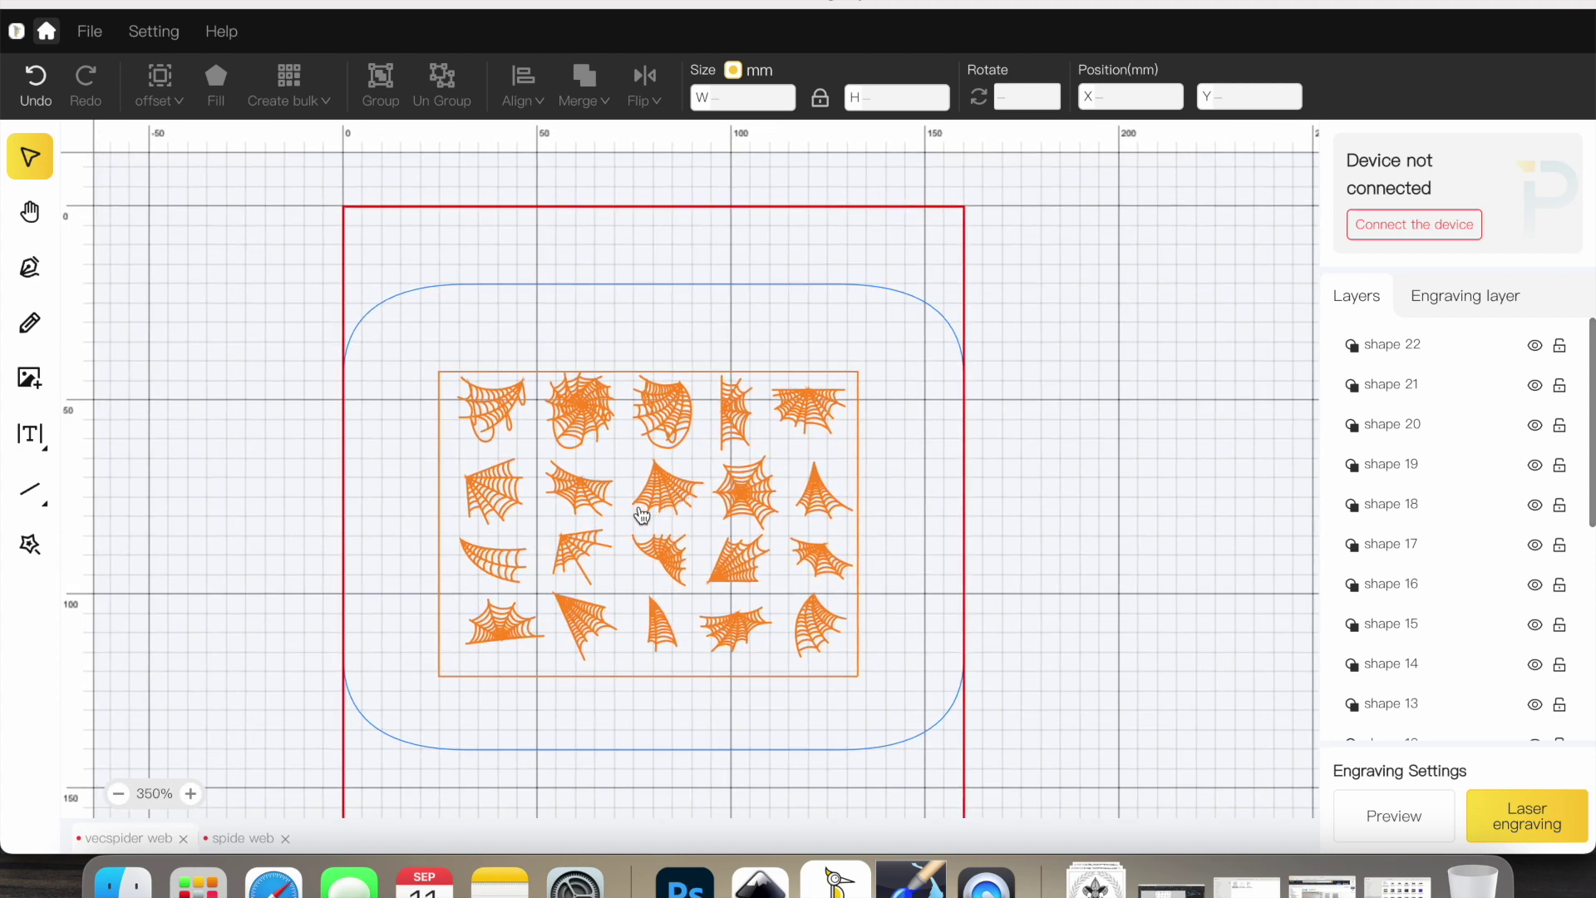
{"action": "scroll", "coordinate": [642, 516], "scroll_direction": "down", "scroll_amount": 3}
{"action": "scroll", "coordinate": [642, 515], "scroll_direction": "up", "scroll_amount": 1}
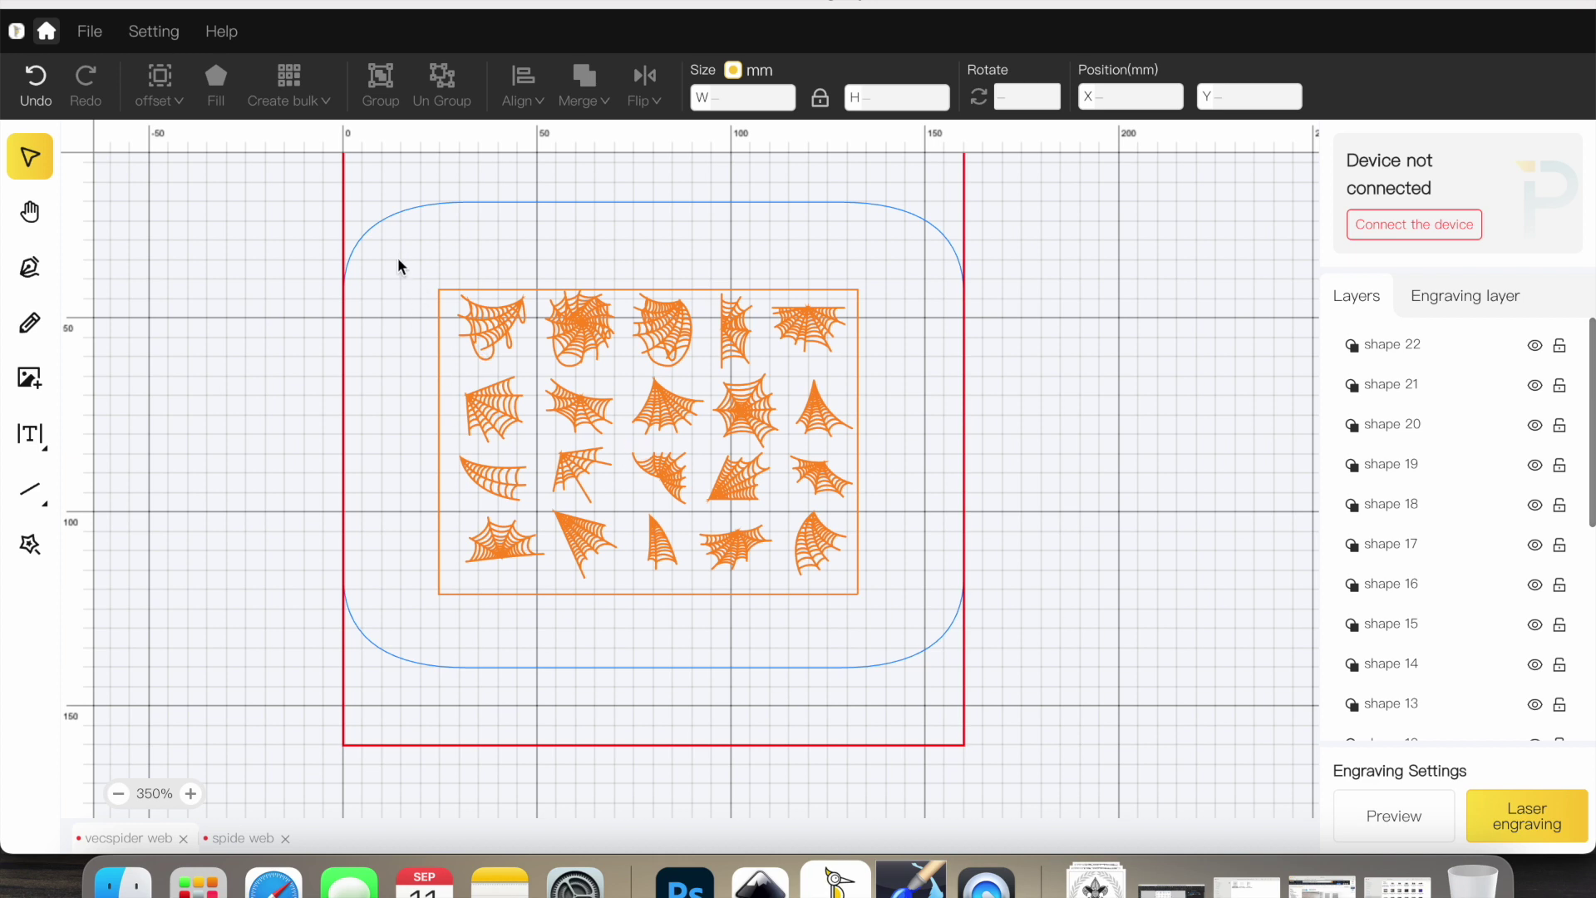
{"action": "left_click_drag", "start_coordinate": [395, 273], "coordinate": [948, 617]}
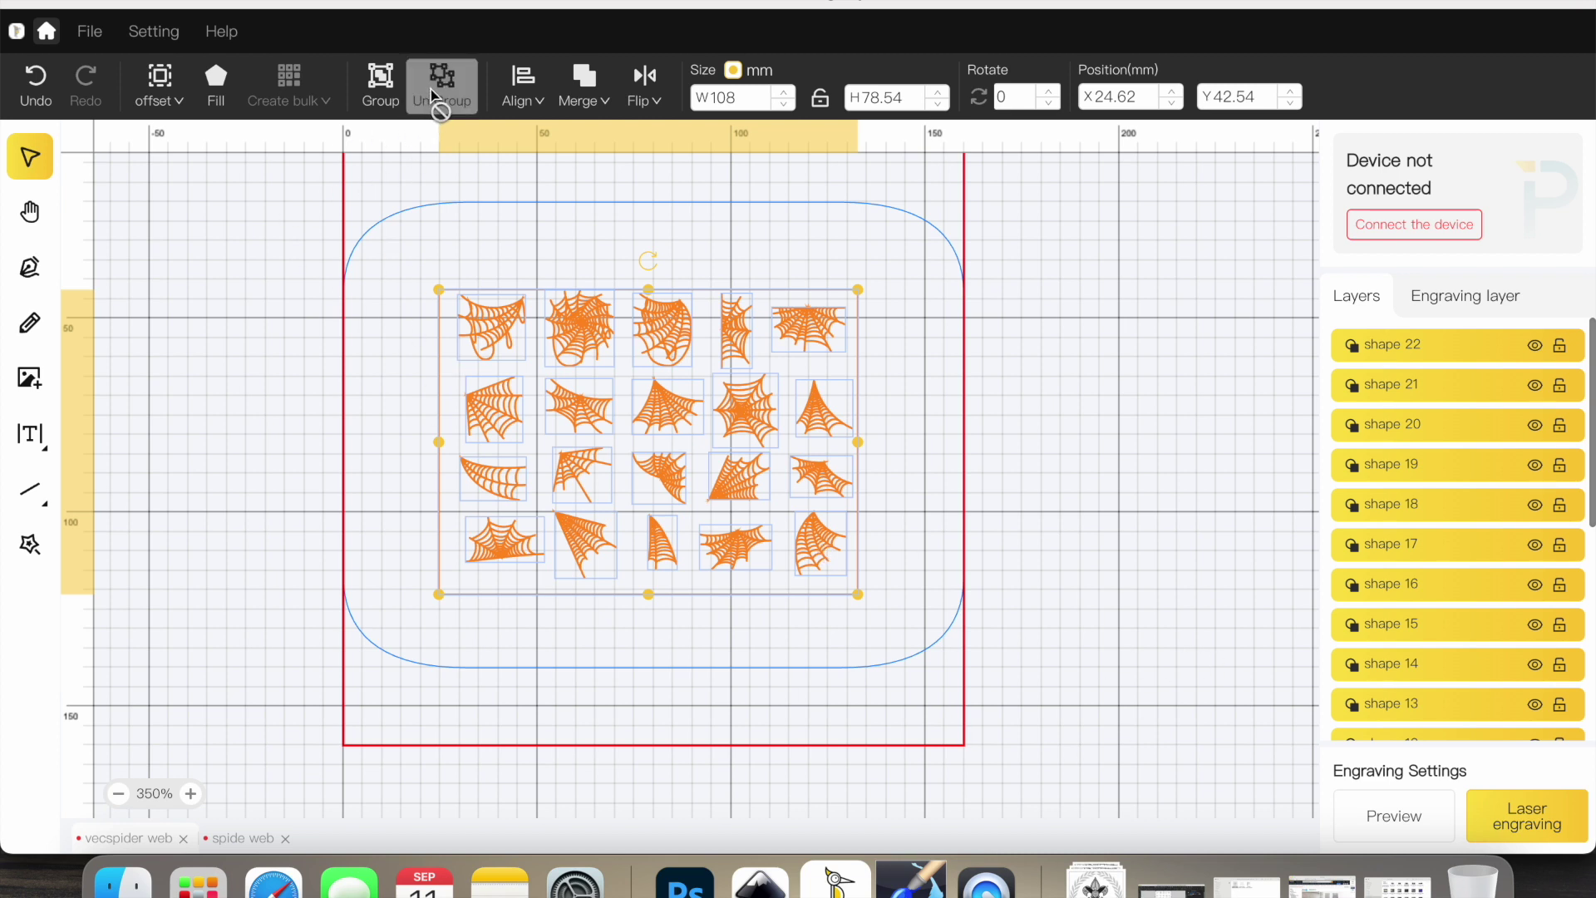
Group all webs and the frame into group 1 (108 × 78.54 mm), then reselect it
{"action": "left_click", "coordinate": [372, 178]}
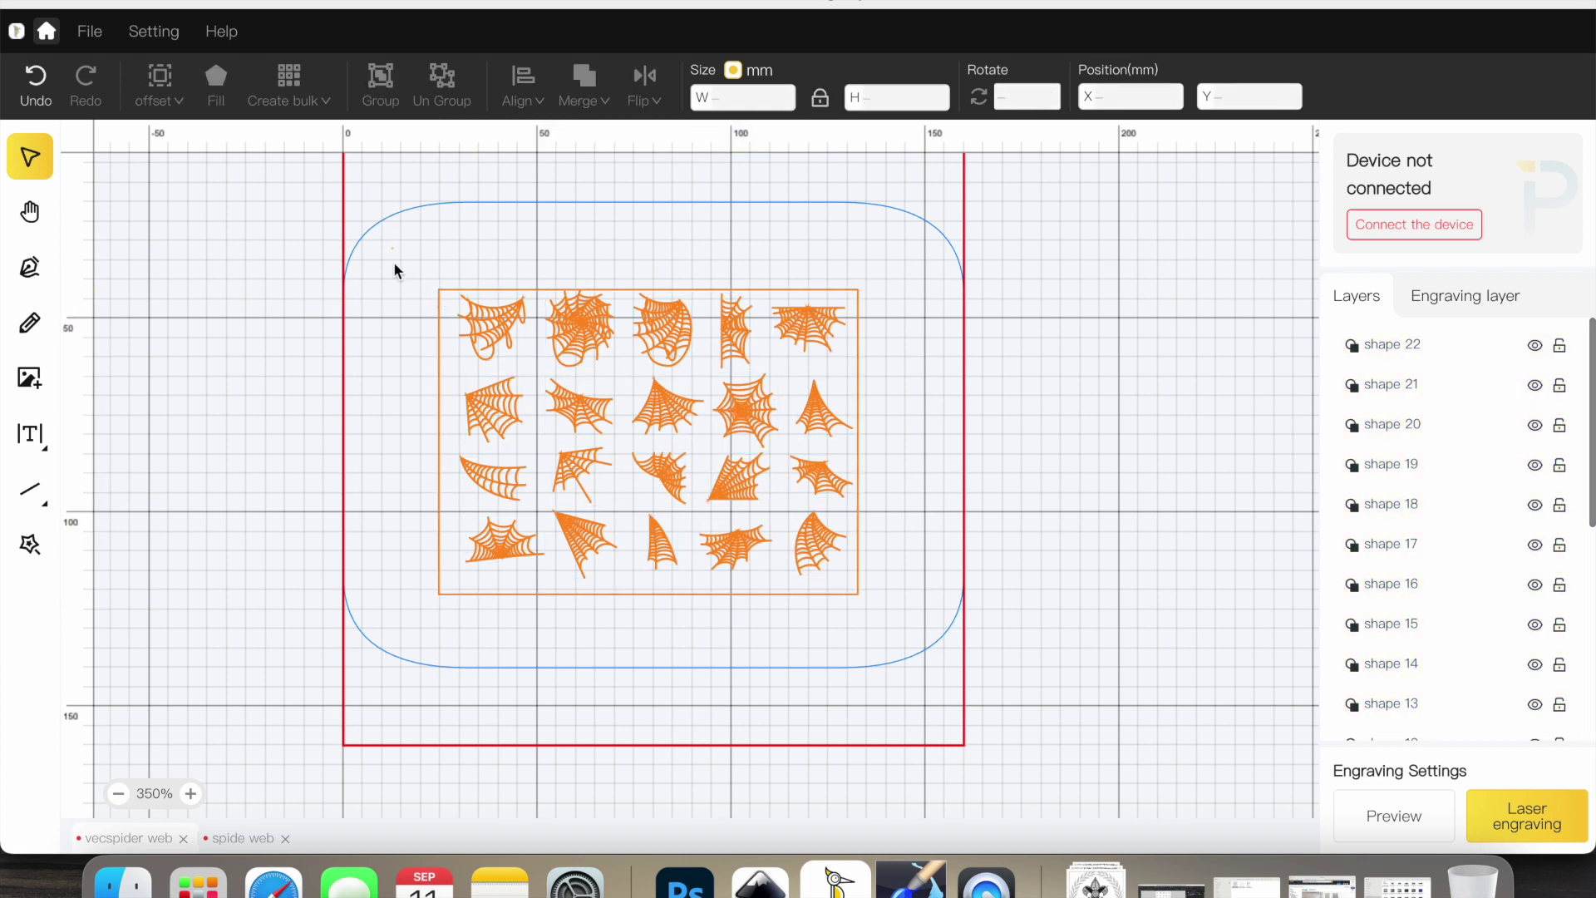
{"action": "left_click_drag", "start_coordinate": [396, 264], "coordinate": [915, 626]}
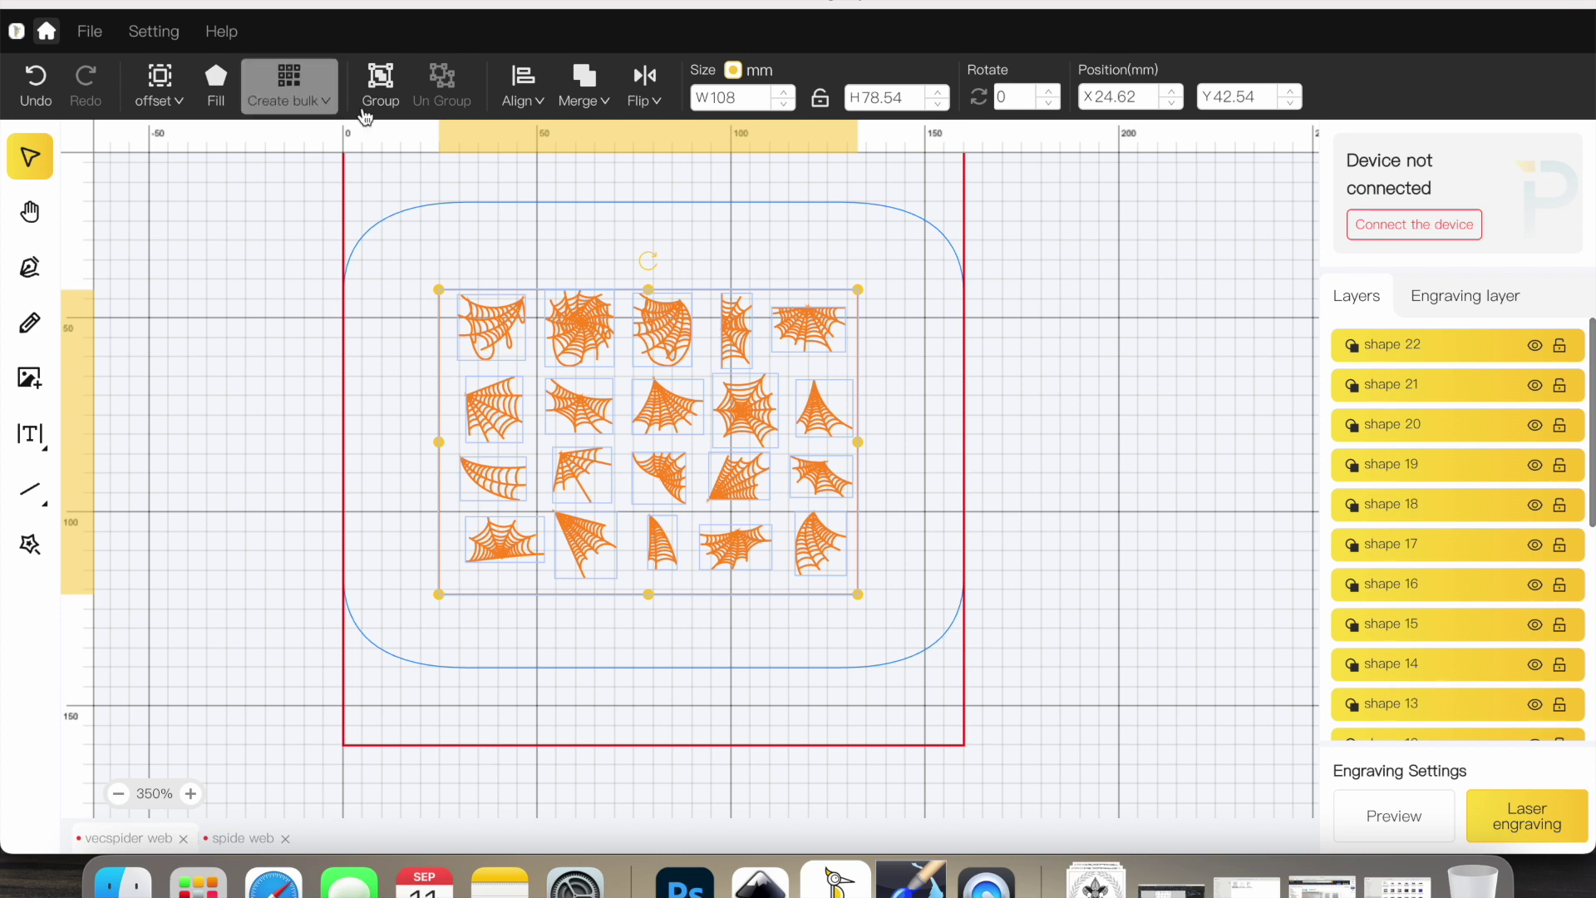
{"action": "left_click", "coordinate": [381, 83]}
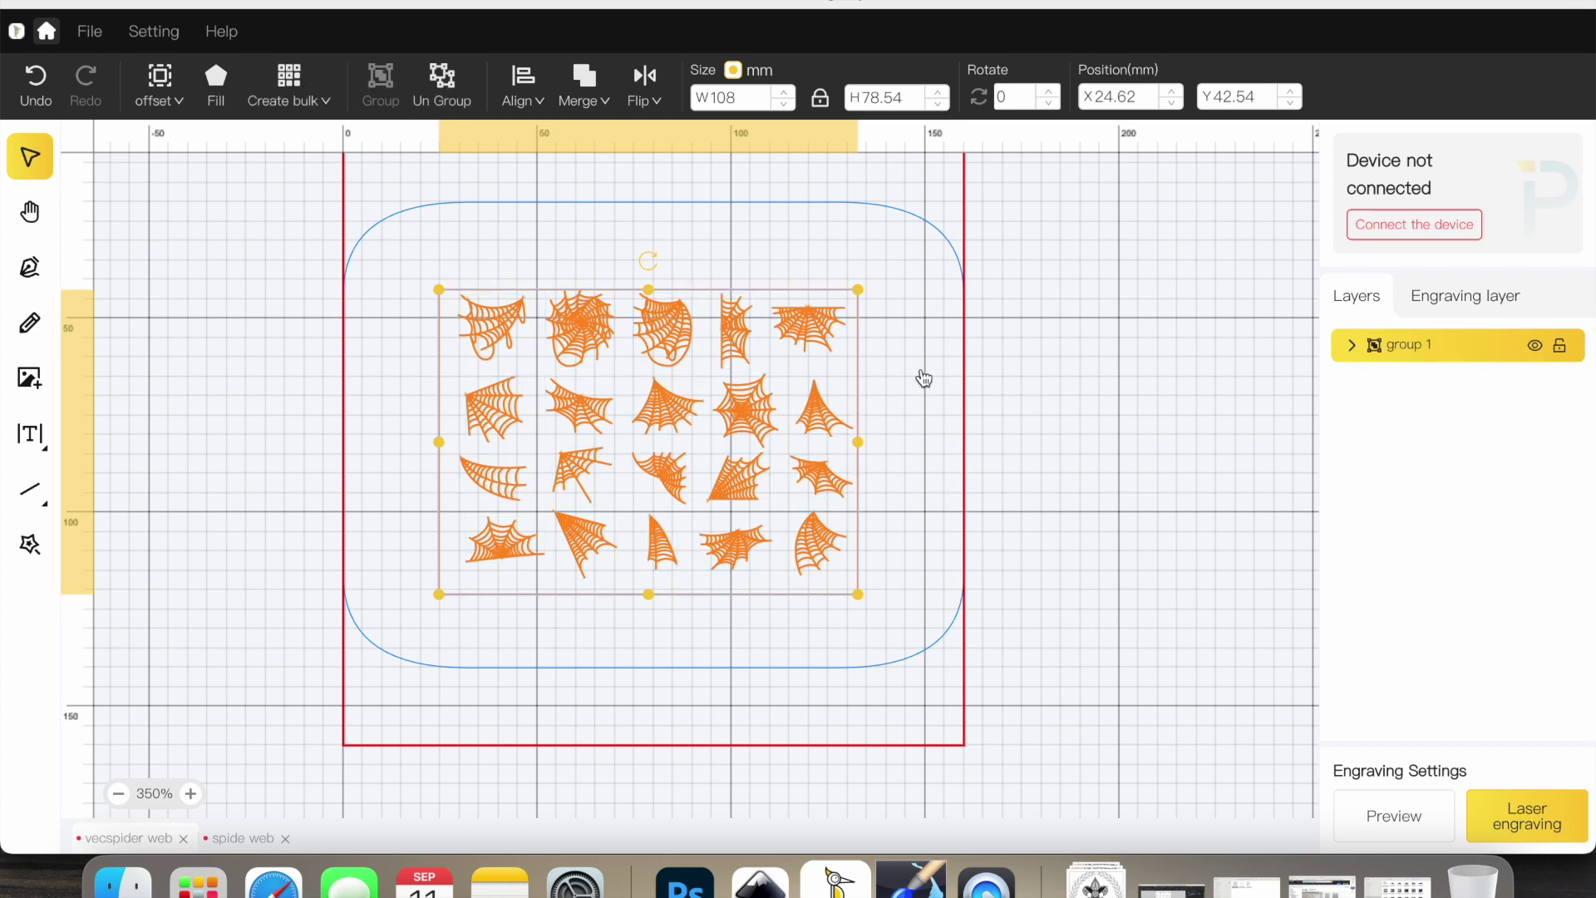
{"action": "left_click", "coordinate": [1137, 562]}
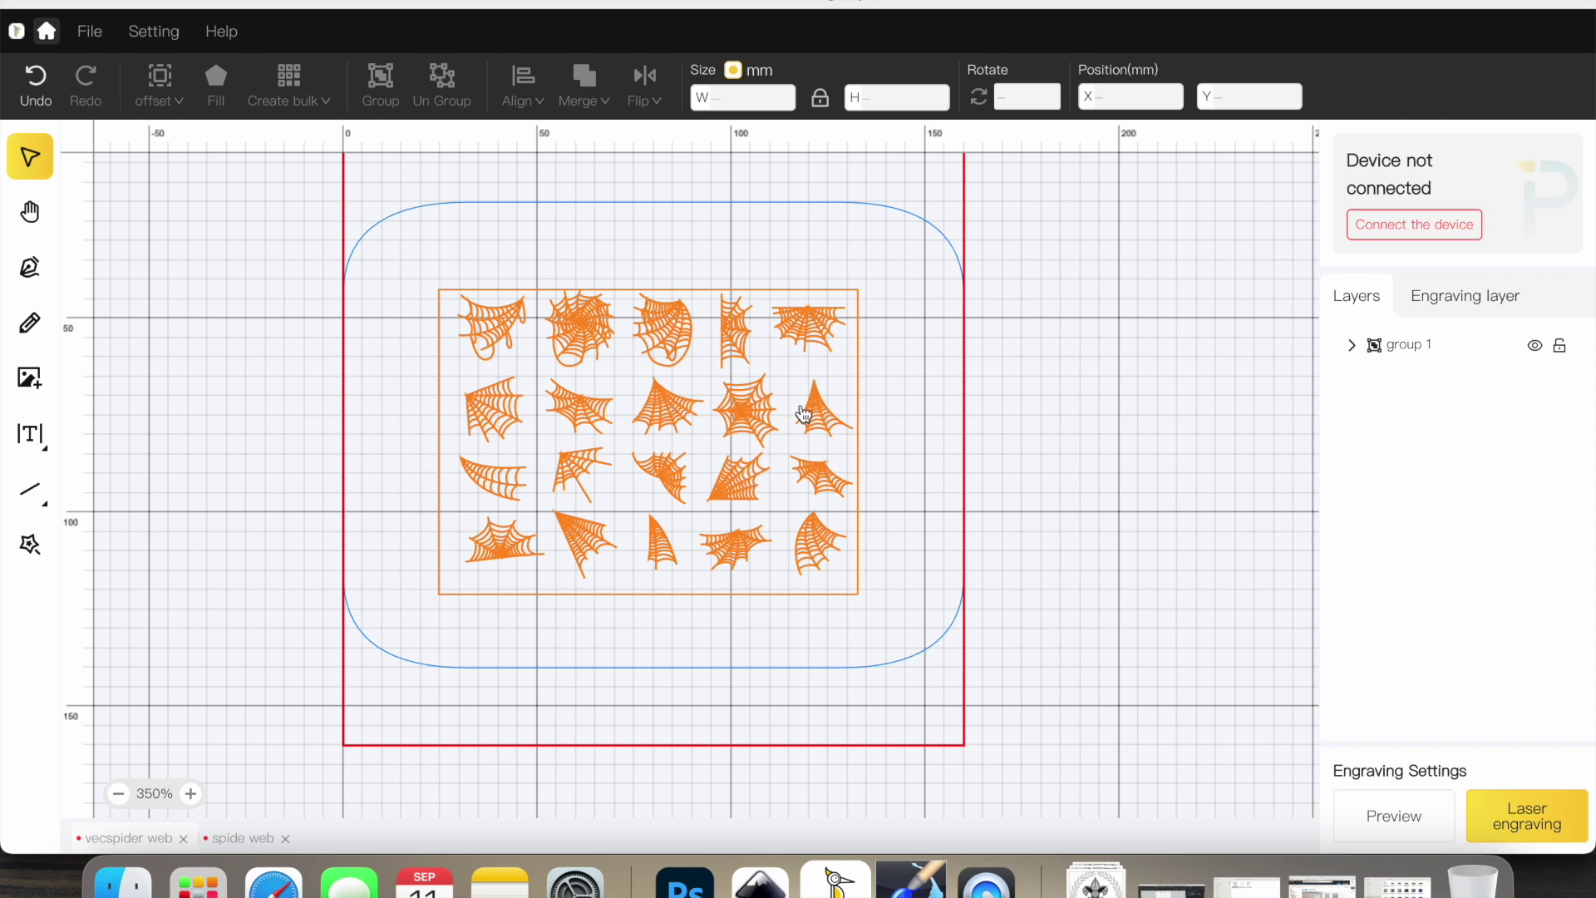
{"action": "left_click", "coordinate": [751, 418]}
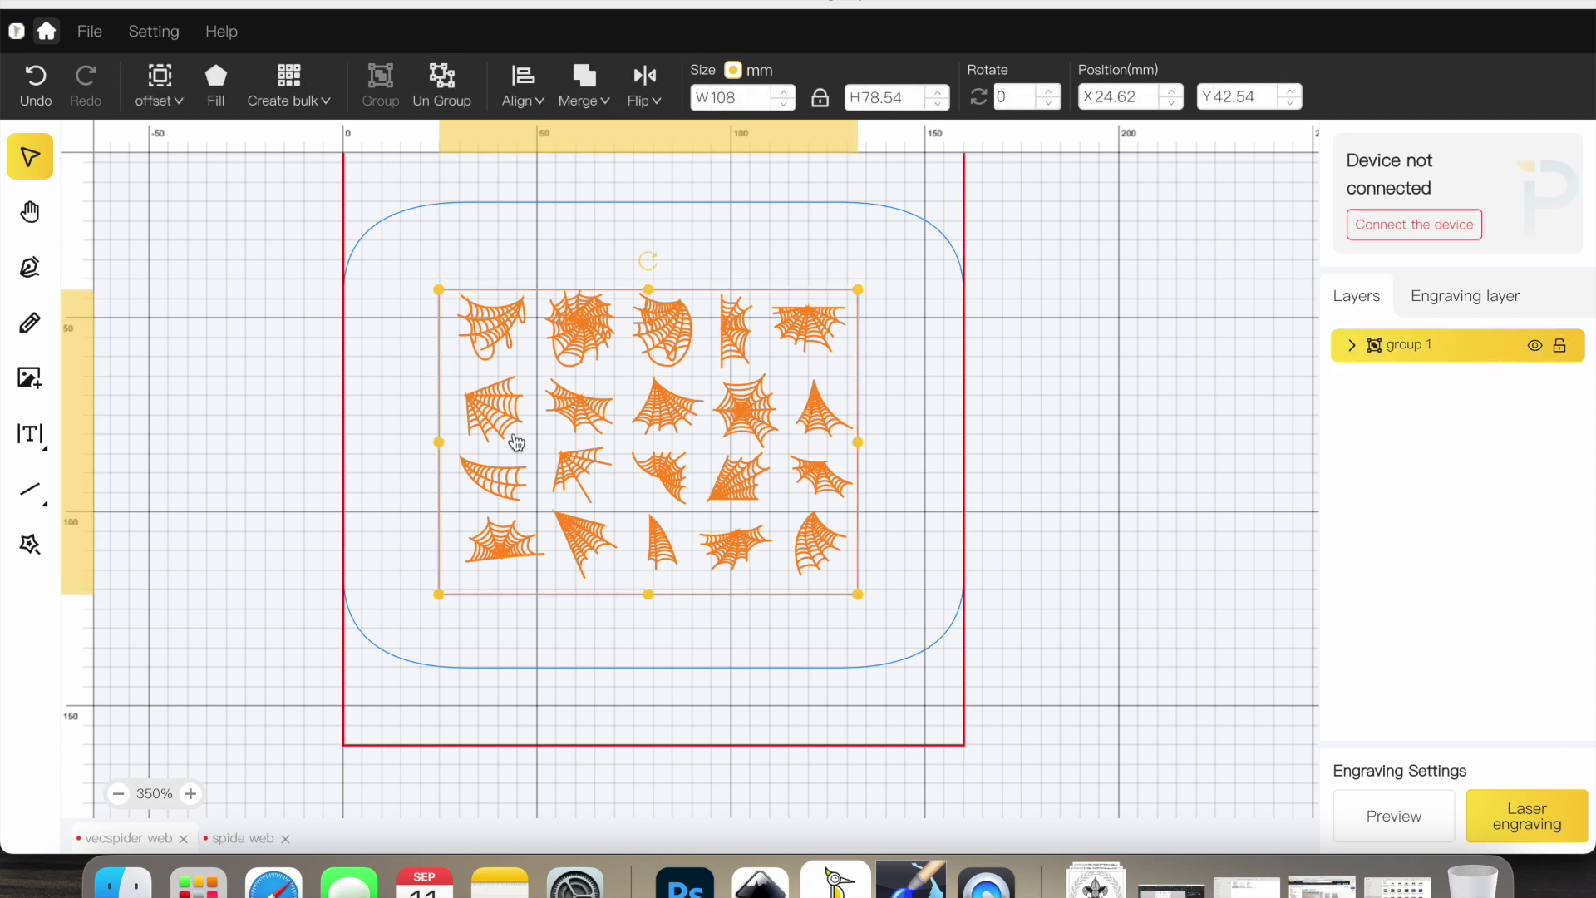
Nudge group 1 up to X 24.62, Y 39.69 mm and reselect the whole group
{"action": "mouse_move", "coordinate": [585, 443]}
{"action": "left_mouse_down"}
{"action": "mouse_move", "coordinate": [502, 457]}
{"action": "mouse_move", "coordinate": [581, 516]}
{"action": "mouse_move", "coordinate": [670, 417]}
{"action": "mouse_move", "coordinate": [587, 458]}
{"action": "mouse_move", "coordinate": [584, 425]}
{"action": "left_mouse_up"}
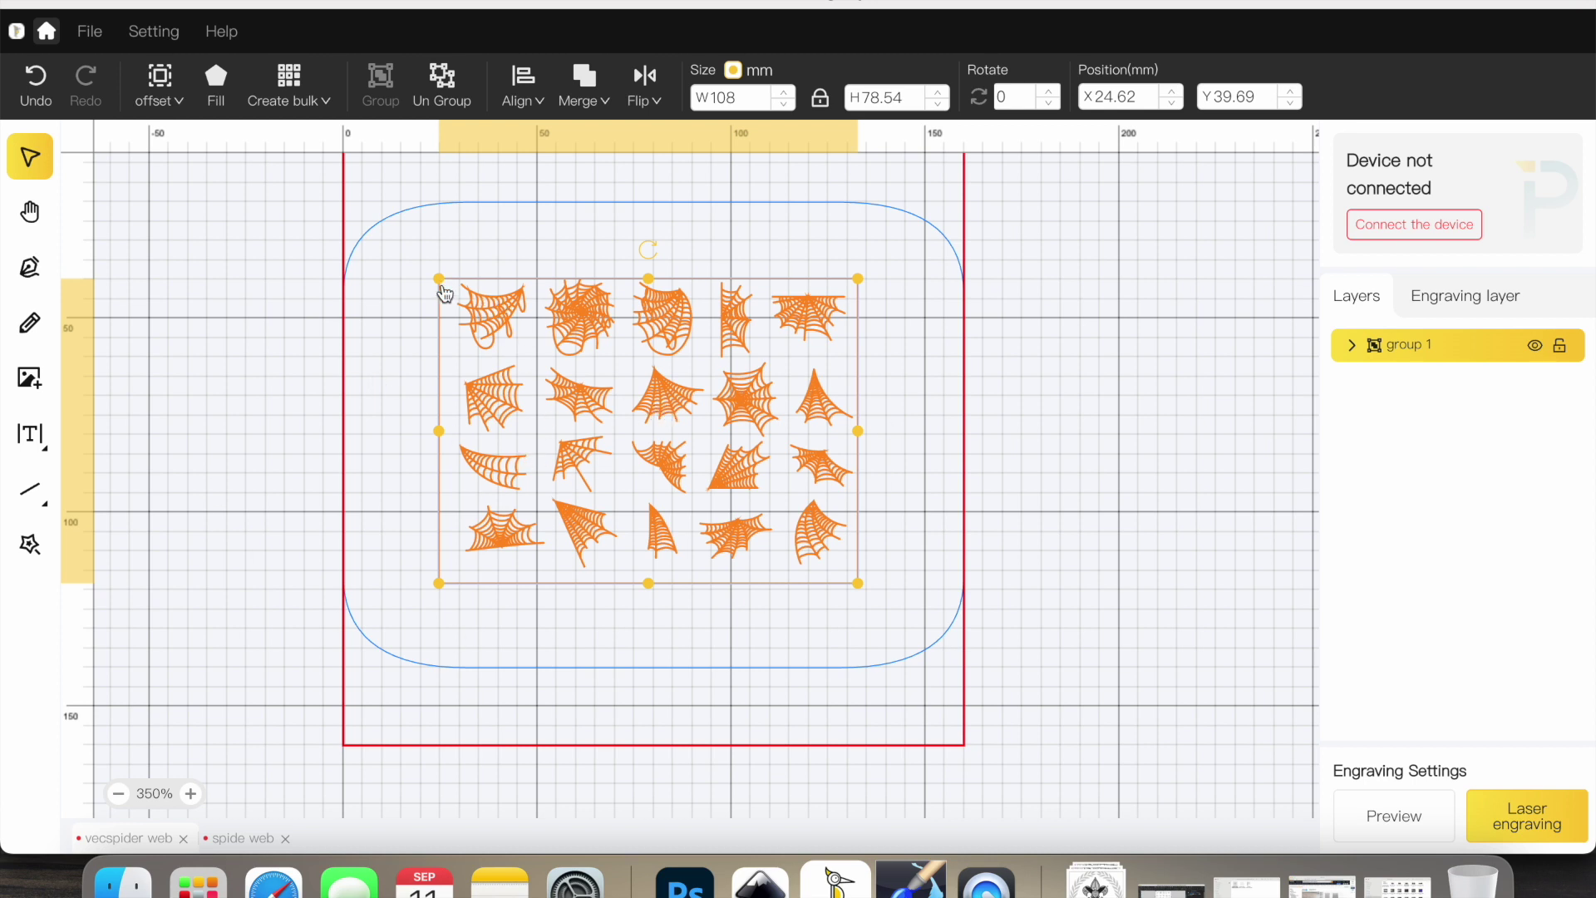
{"action": "left_click_drag", "start_coordinate": [383, 242], "coordinate": [918, 631]}
{"action": "left_click", "coordinate": [388, 247]}
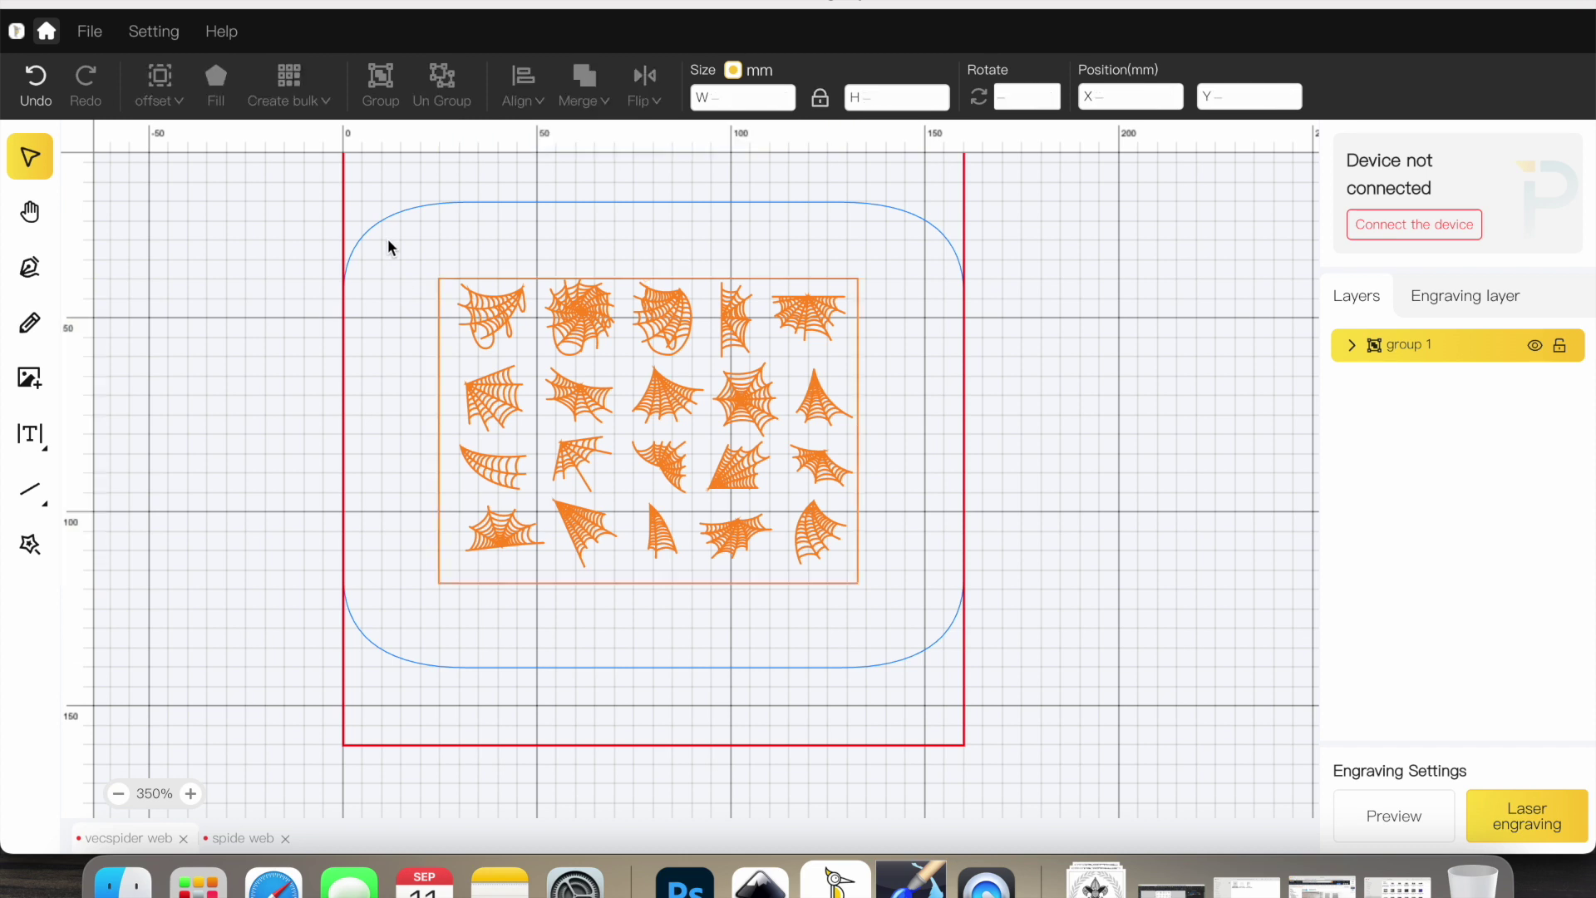
{"action": "left_click_drag", "start_coordinate": [388, 247], "coordinate": [903, 613]}
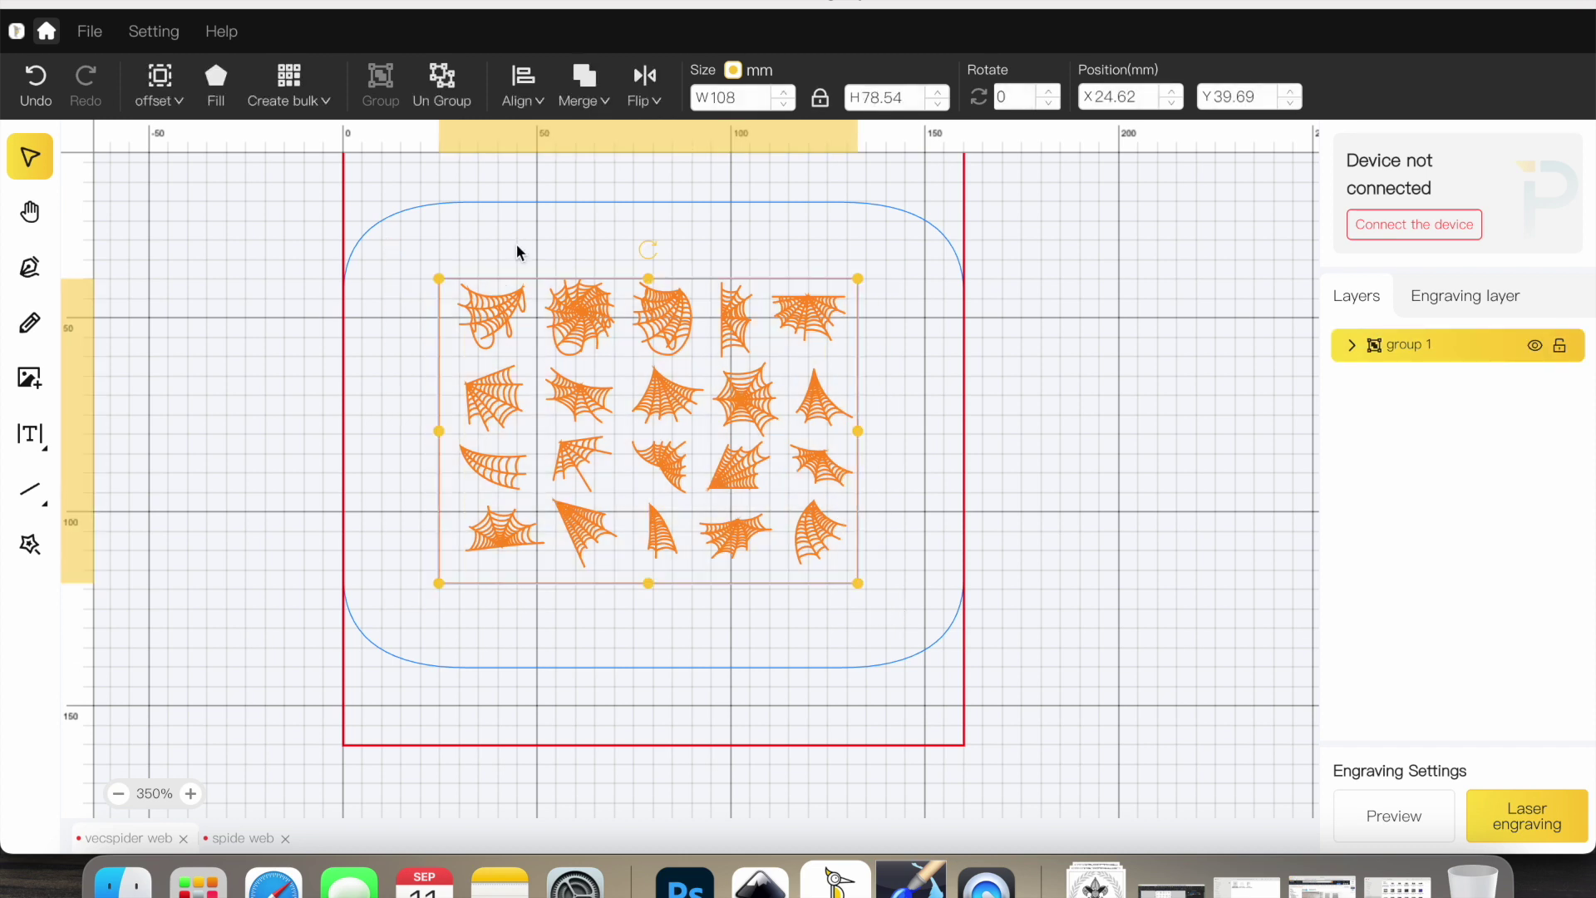
Ungroup the webs and hide the orange frame in the Layers panel
{"action": "left_click", "coordinate": [443, 100]}
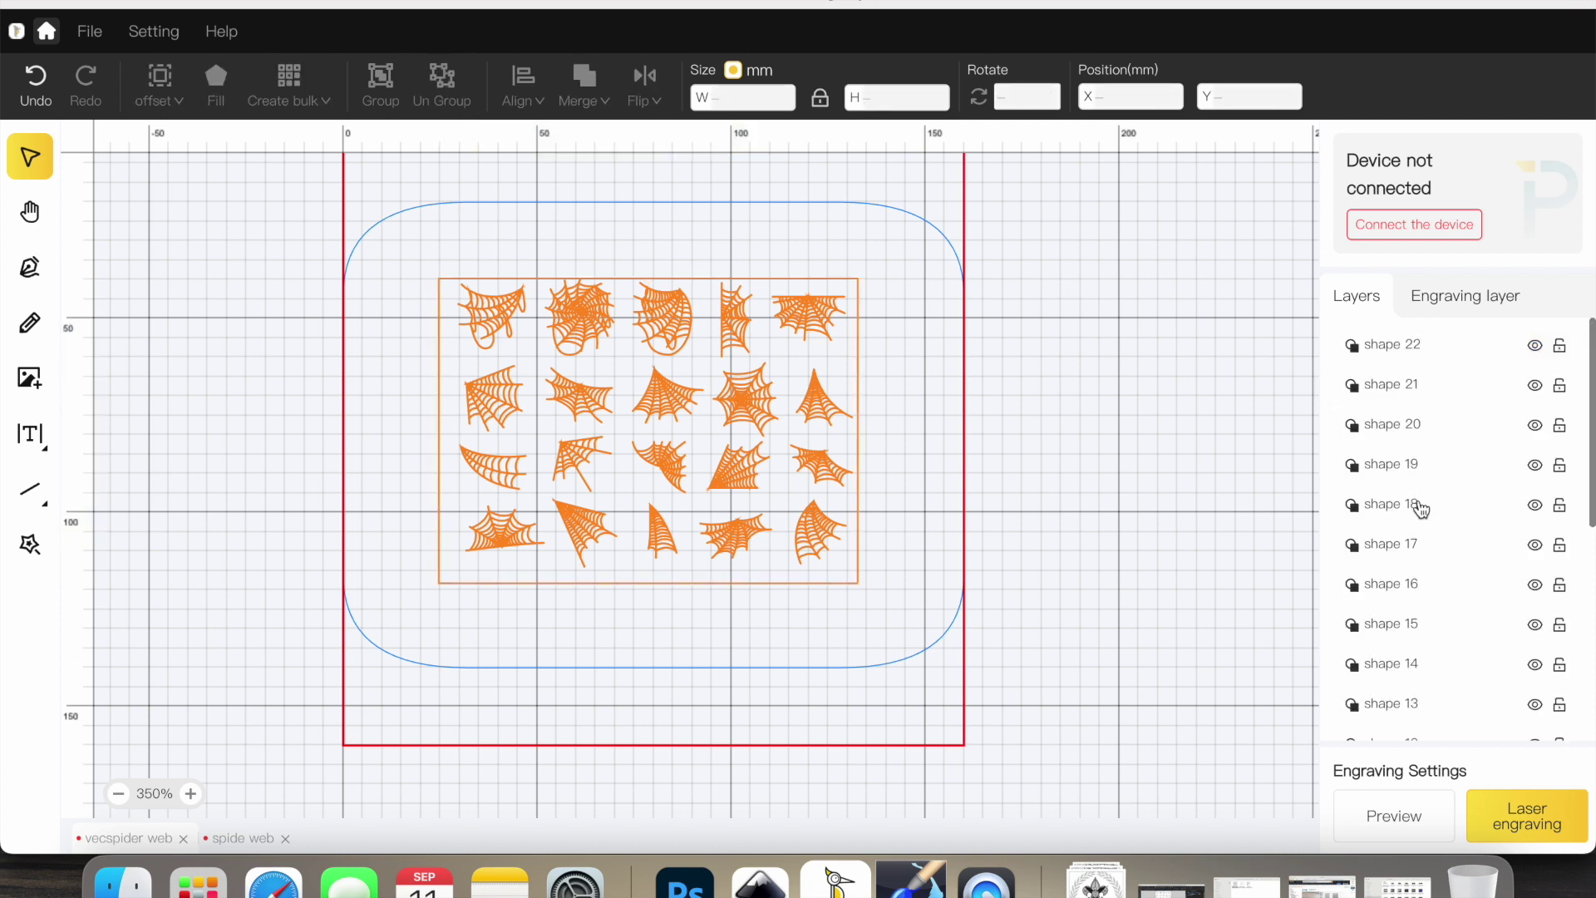
{"action": "scroll", "coordinate": [1424, 475], "scroll_direction": "down", "scroll_amount": 5}
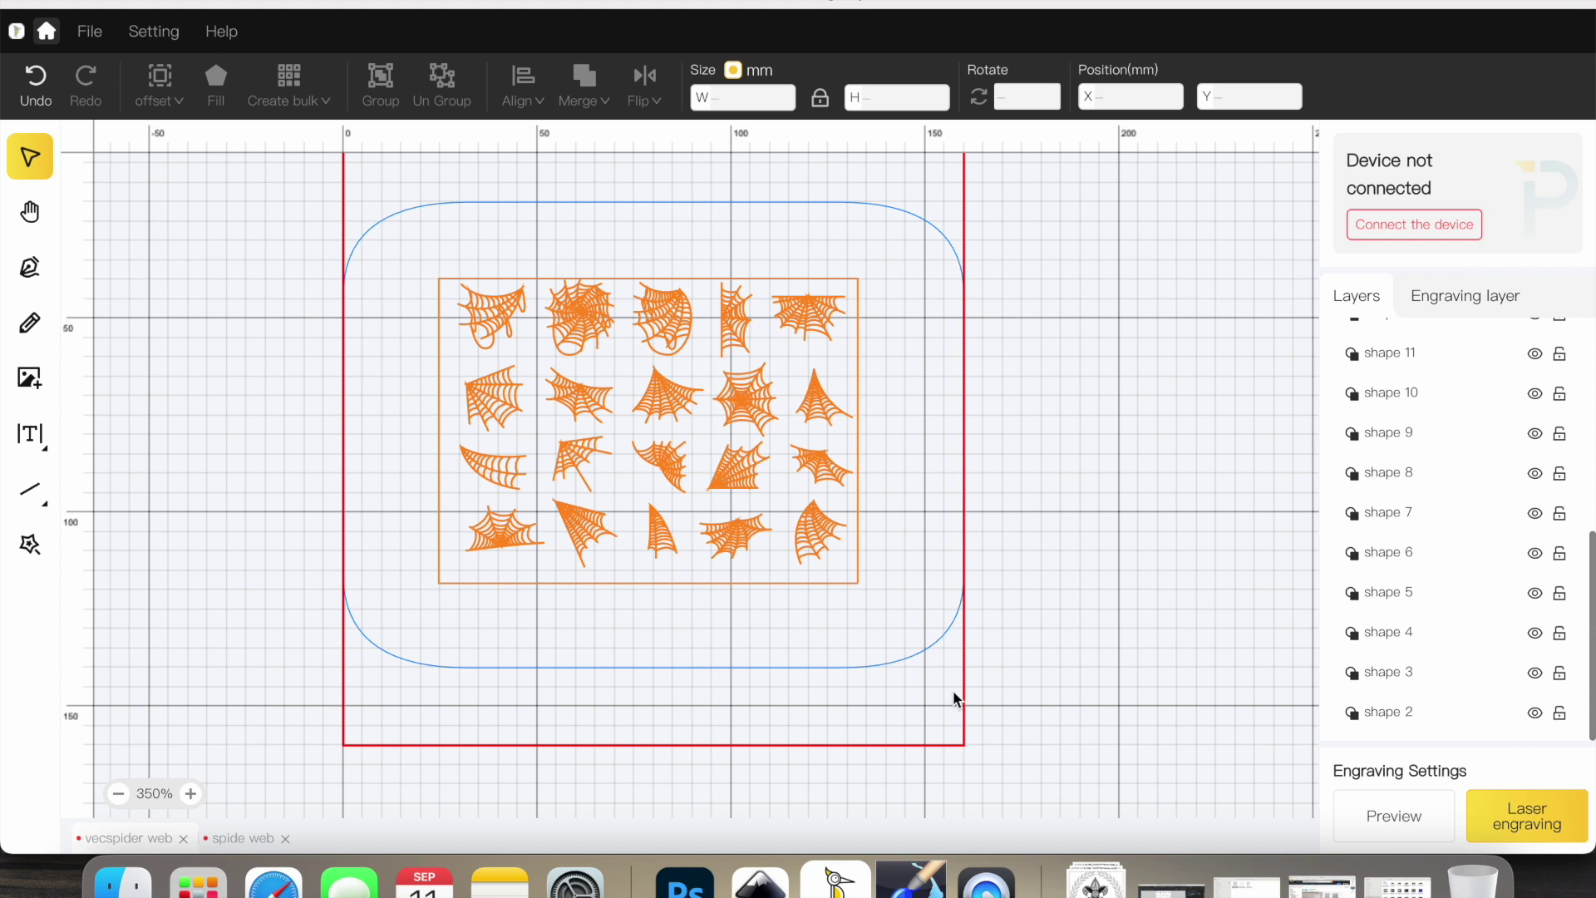
{"action": "left_click", "coordinate": [1536, 715]}
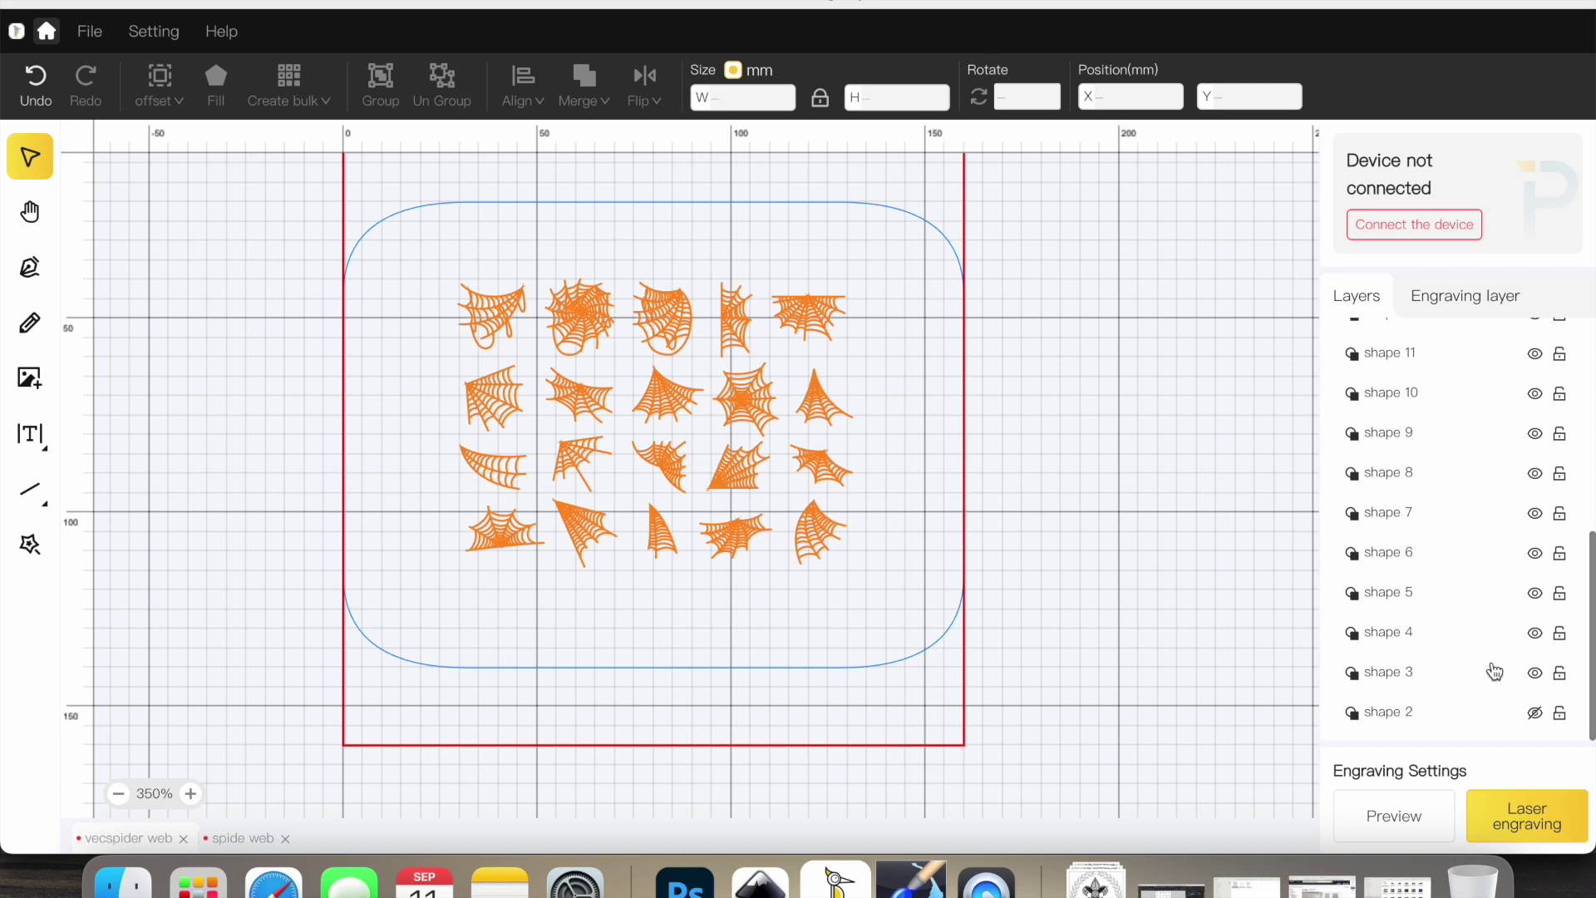
Hide three top-row webs and the bottom-right web, then select the four bottom-row webs
{"action": "left_click", "coordinate": [1534, 674]}
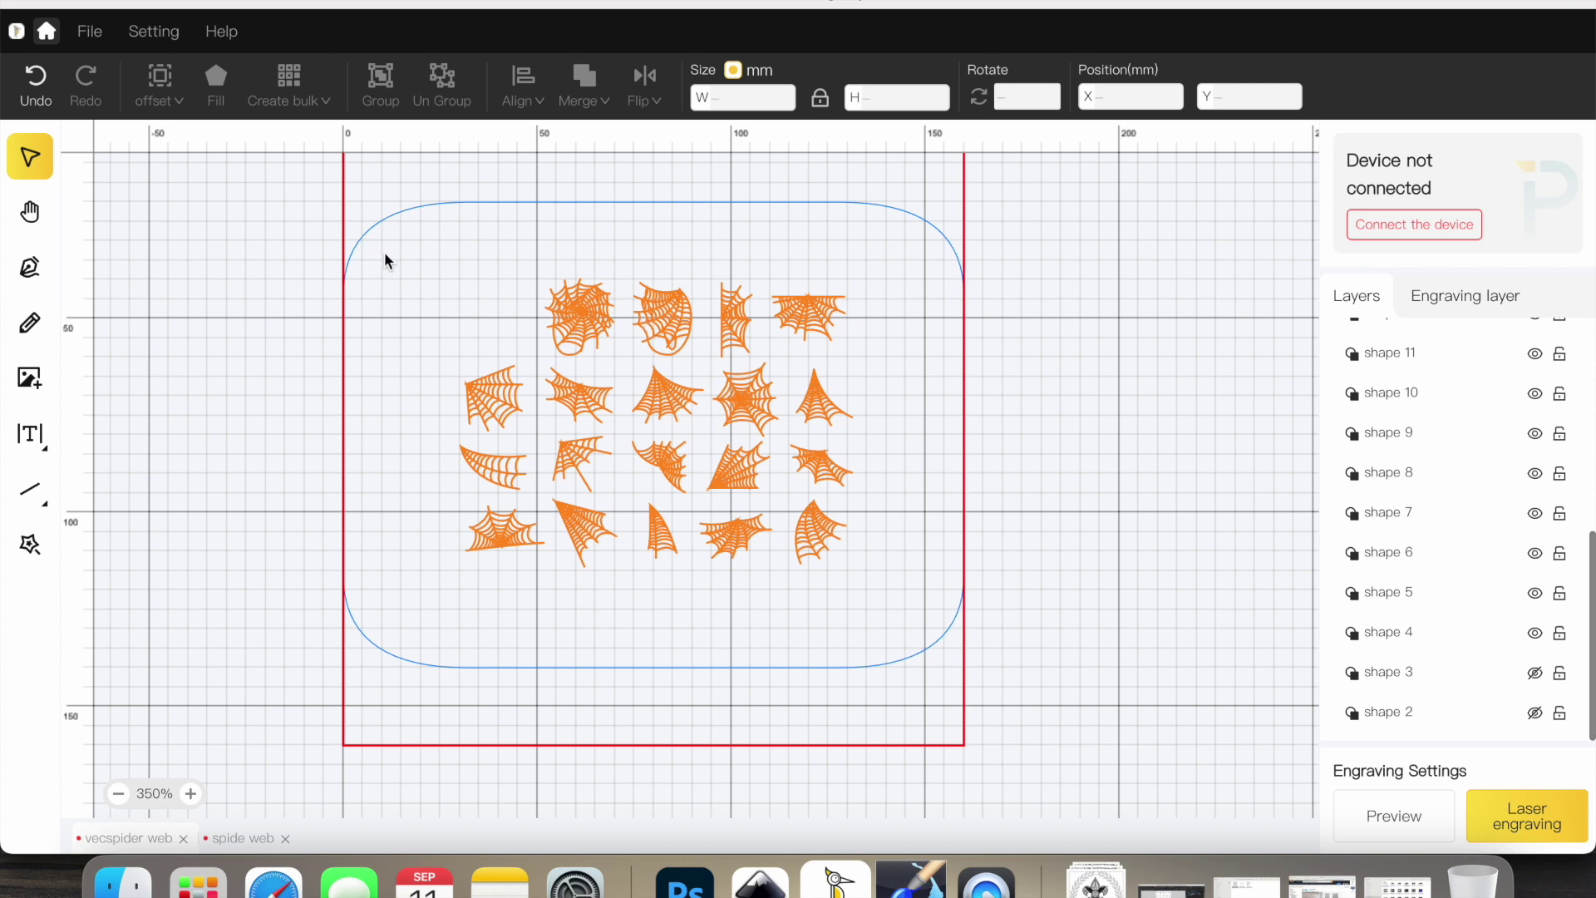
{"action": "left_click", "coordinate": [1538, 639]}
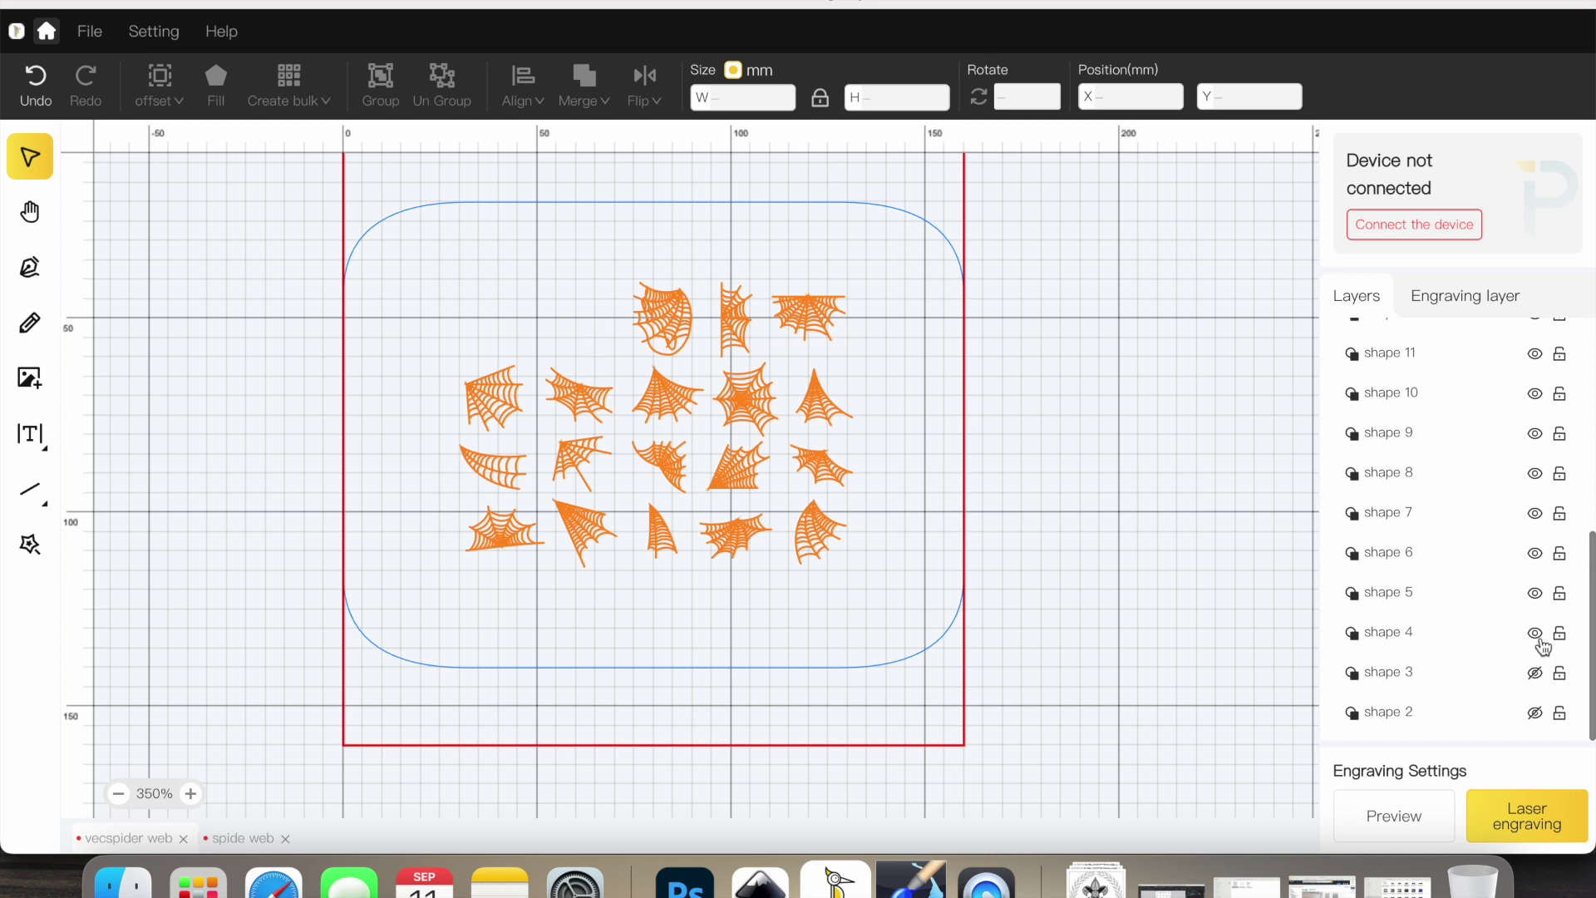
{"action": "left_click", "coordinate": [1536, 595]}
{"action": "left_click", "coordinate": [1535, 554]}
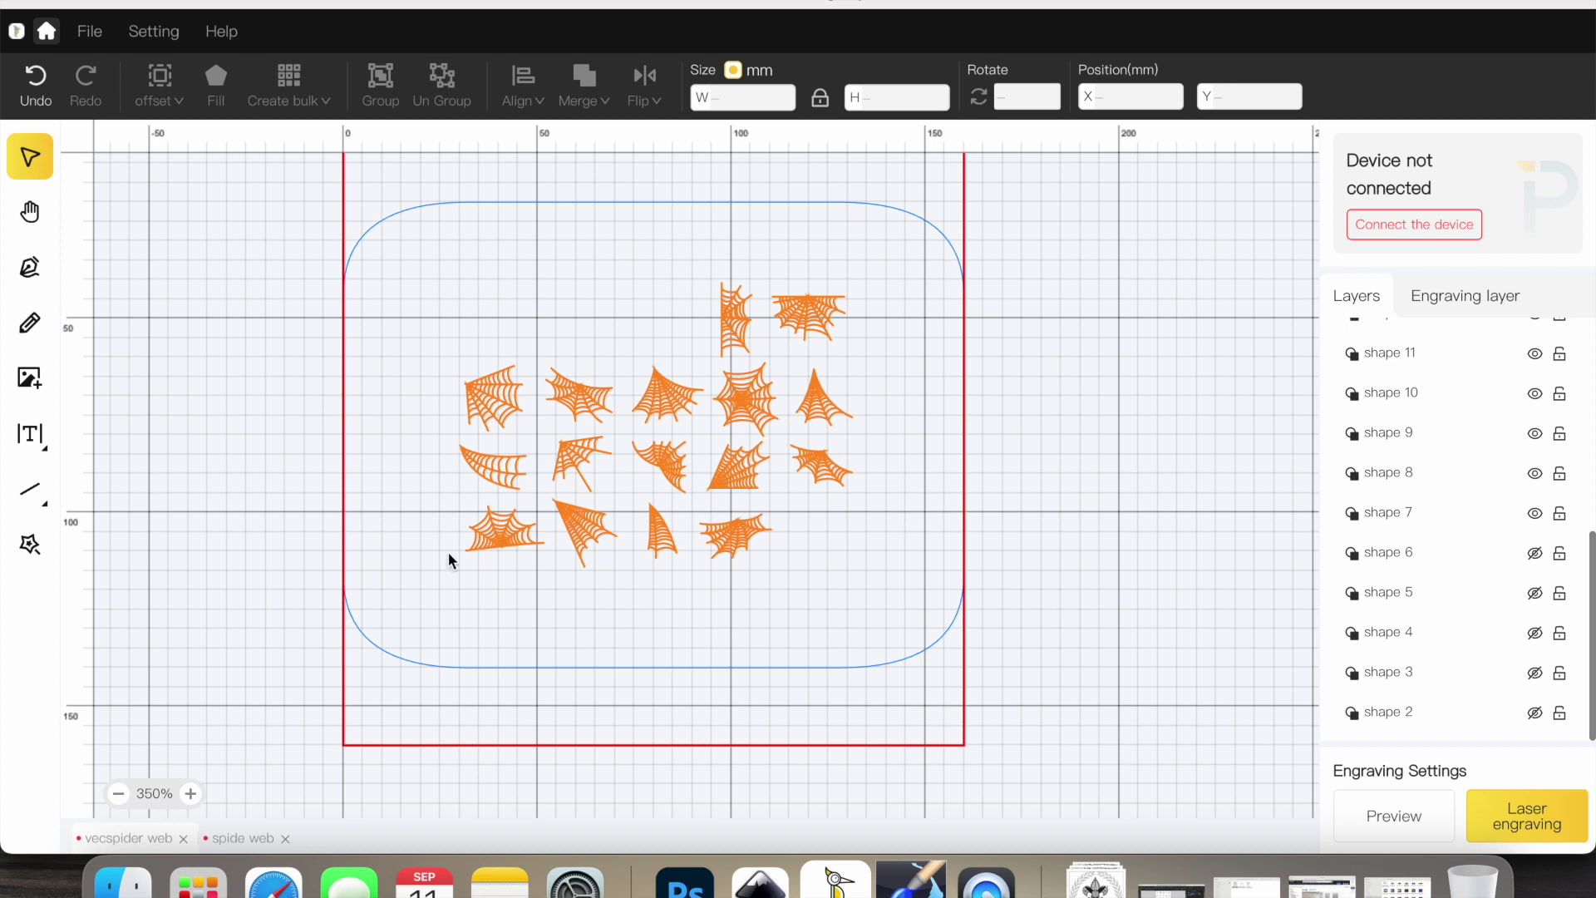
{"action": "left_click_drag", "start_coordinate": [449, 507], "coordinate": [816, 607]}
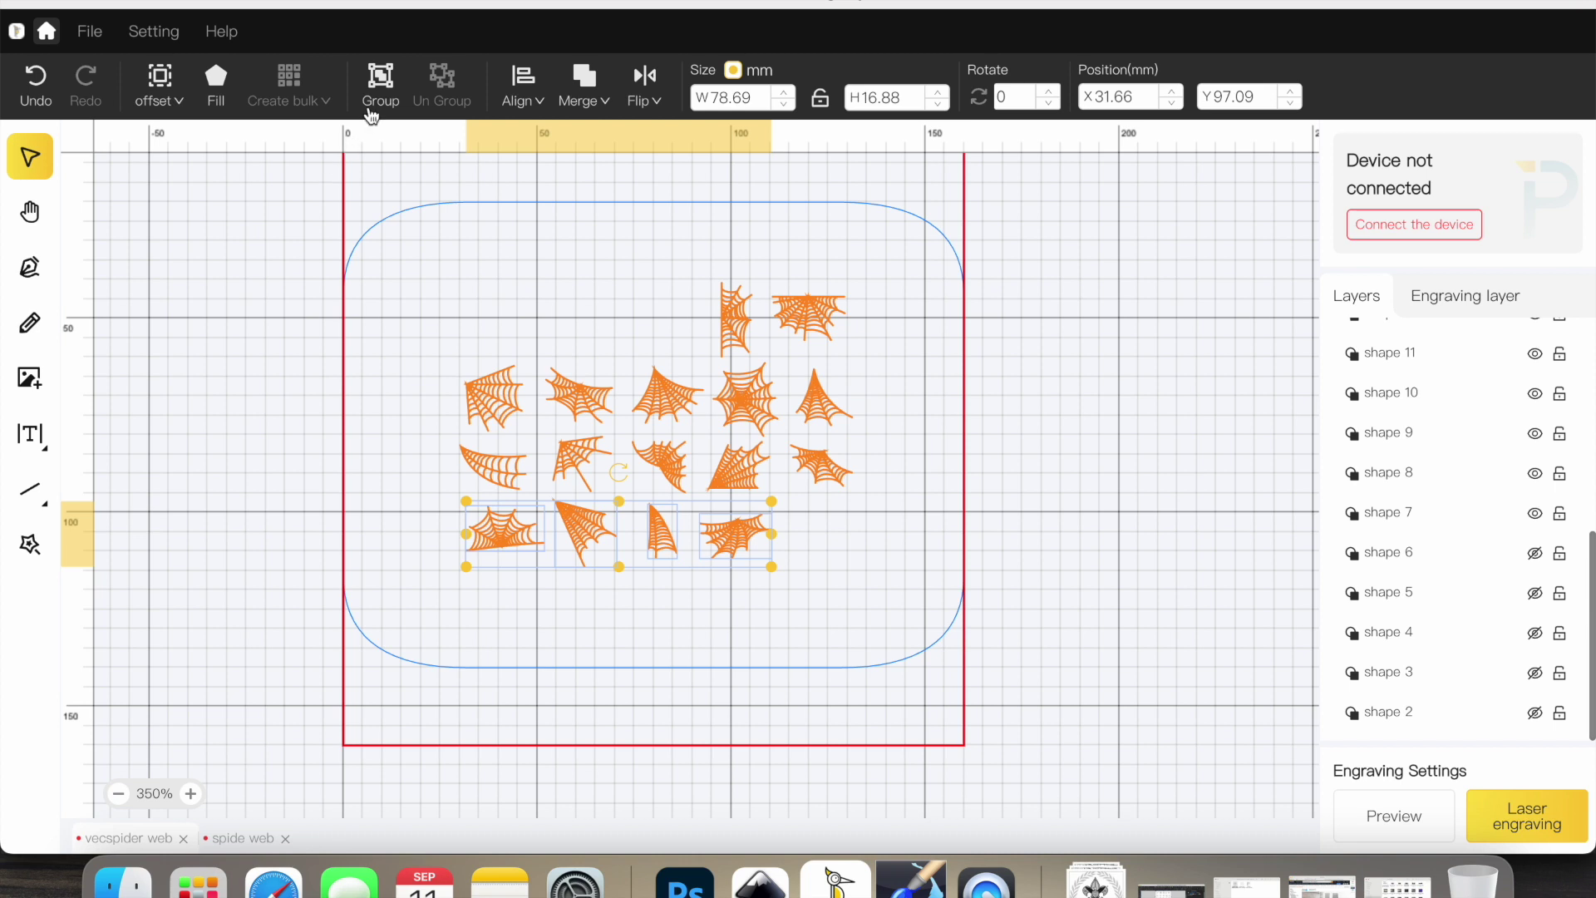
Group the four bottom-row webs as group 1 and hide that group
{"action": "left_click", "coordinate": [381, 81]}
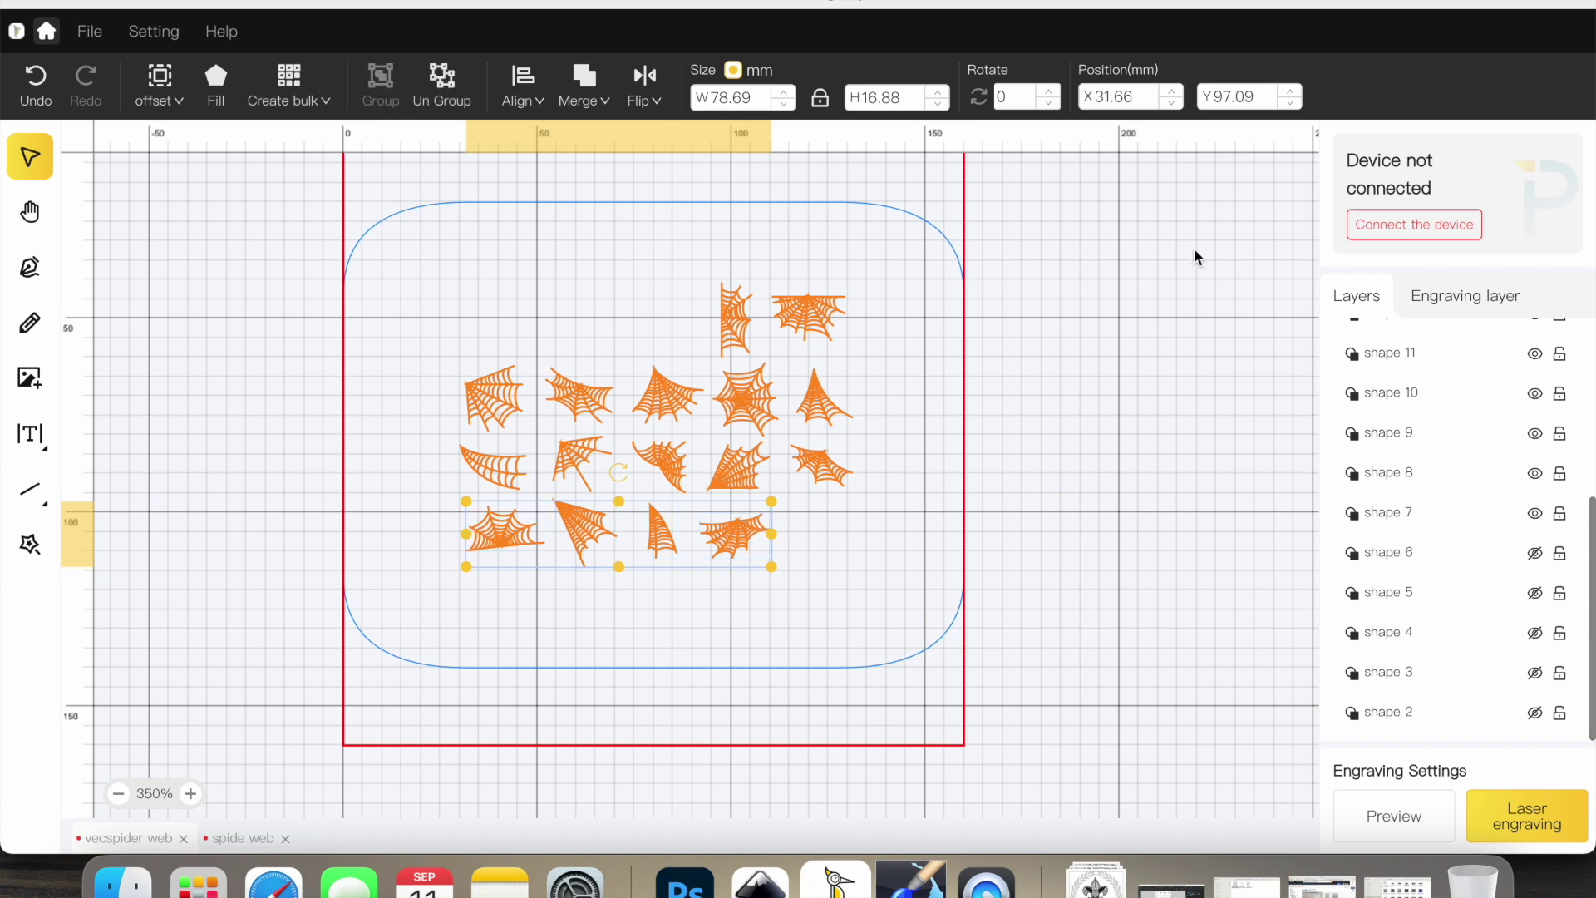
{"action": "left_click", "coordinate": [1465, 449]}
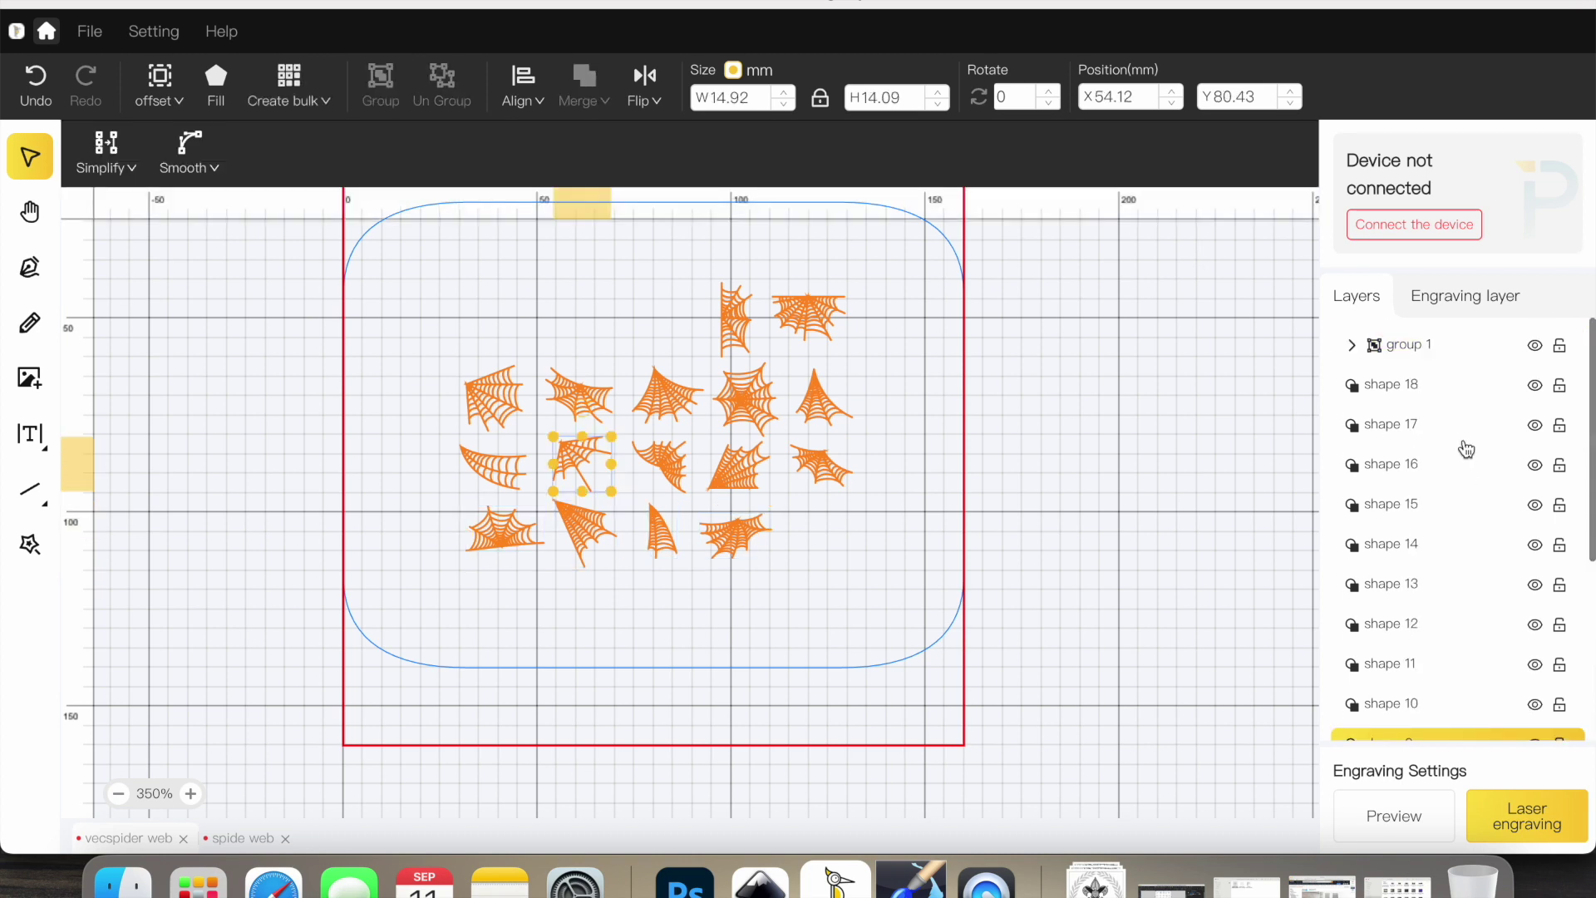
{"action": "left_click", "coordinate": [1535, 345]}
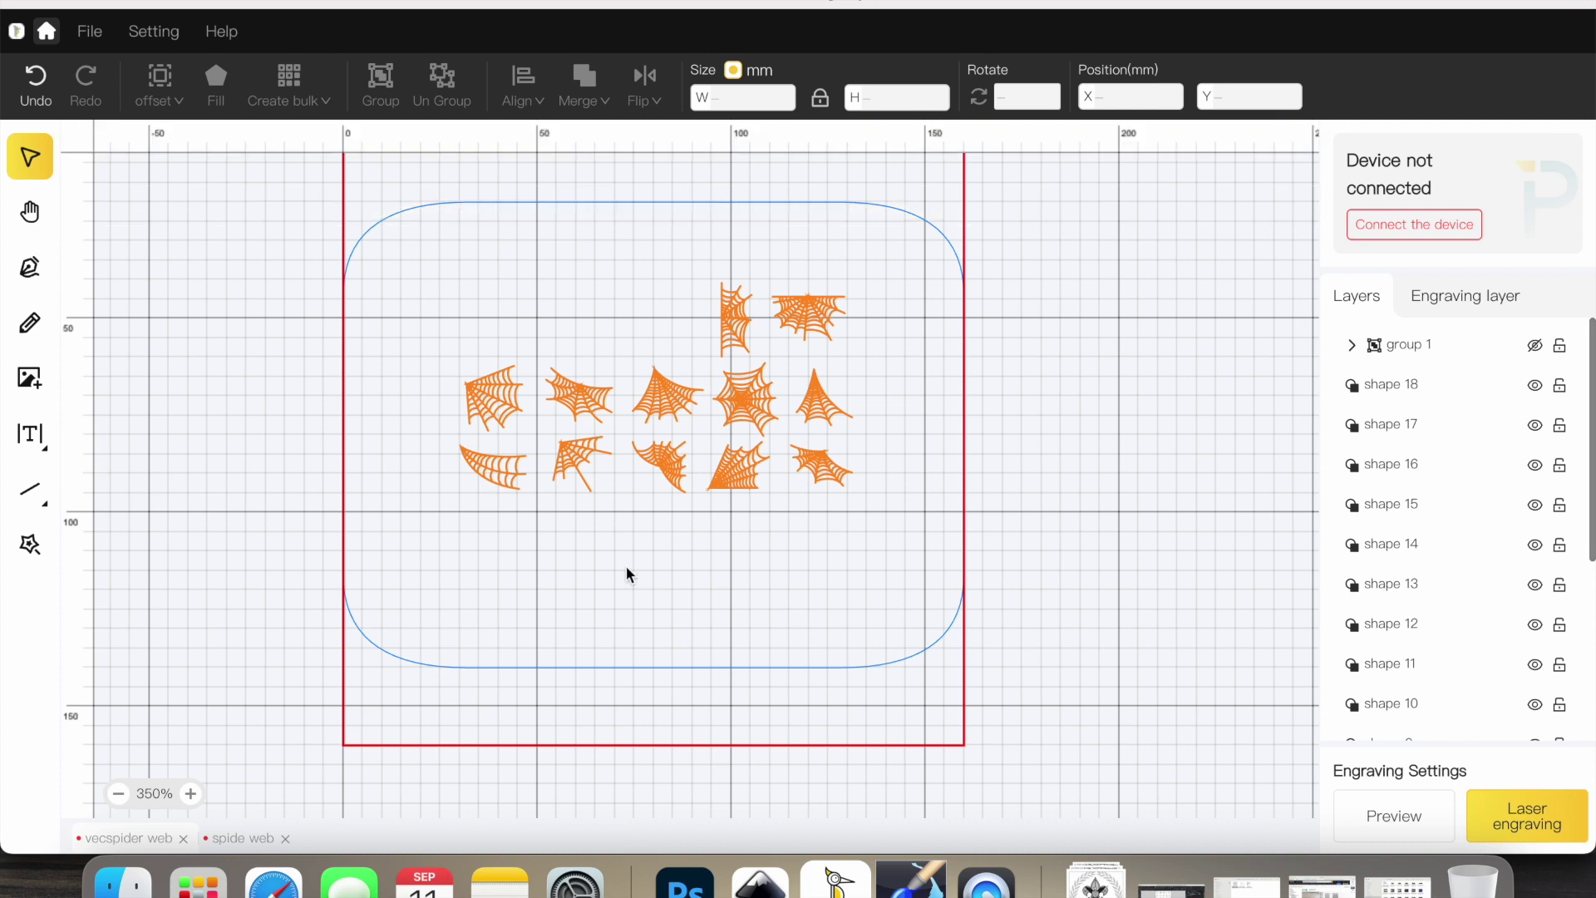
Shift-select the ten remaining larger webs across the top and bottom rows
{"action": "left_click", "coordinate": [506, 489]}
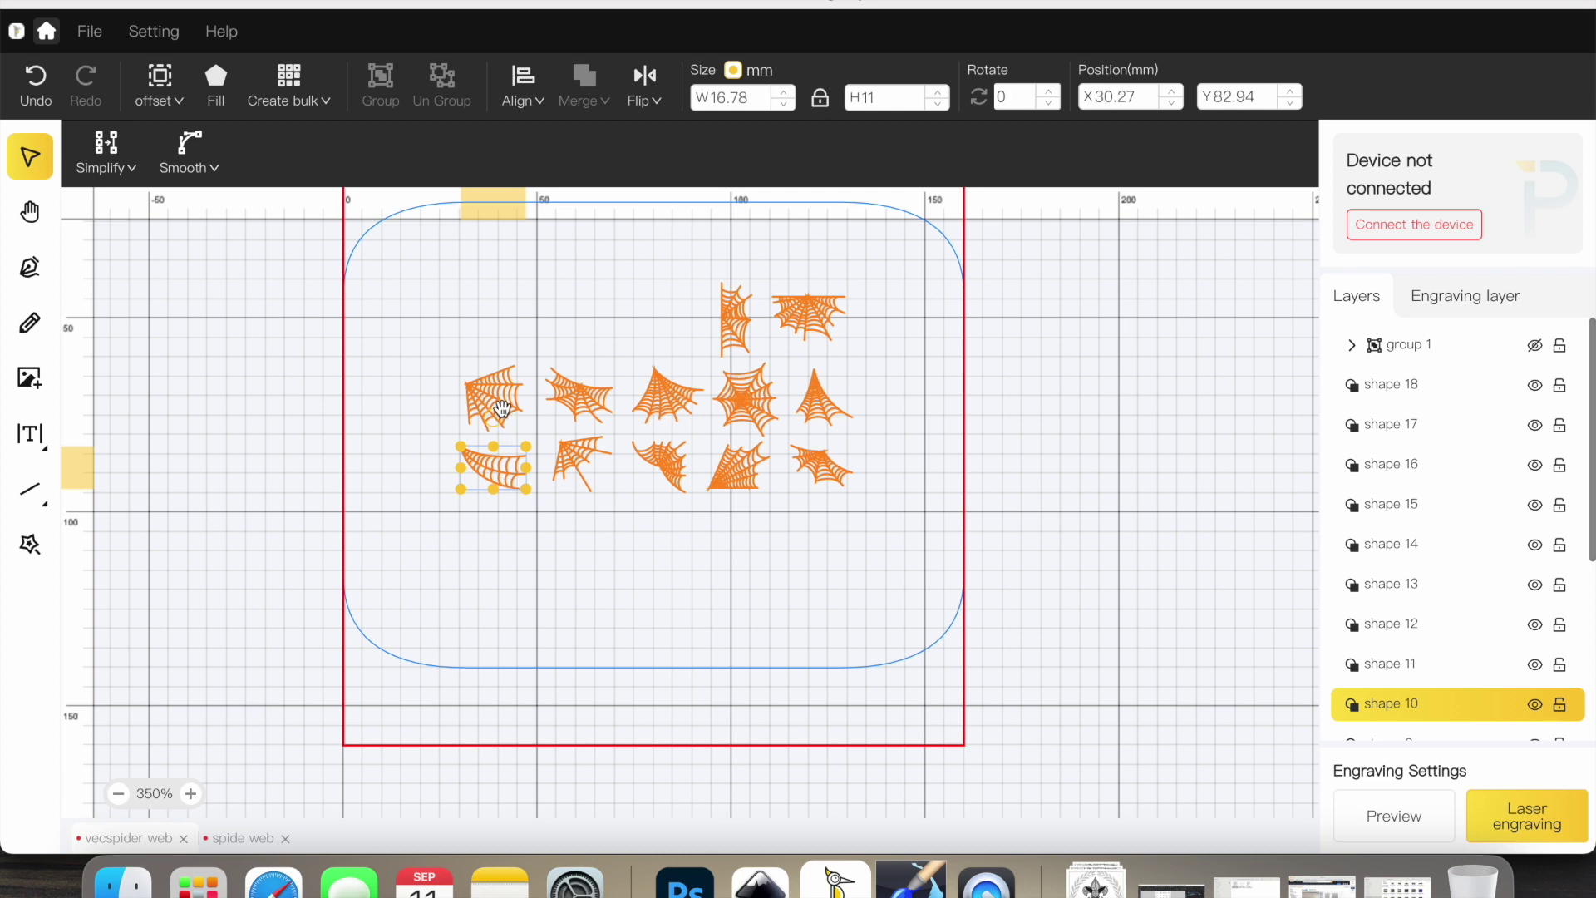
{"action": "left_click", "coordinate": [559, 462]}
{"action": "left_click", "coordinate": [503, 482]}
{"action": "left_click", "coordinate": [502, 413], "text": "shift"}
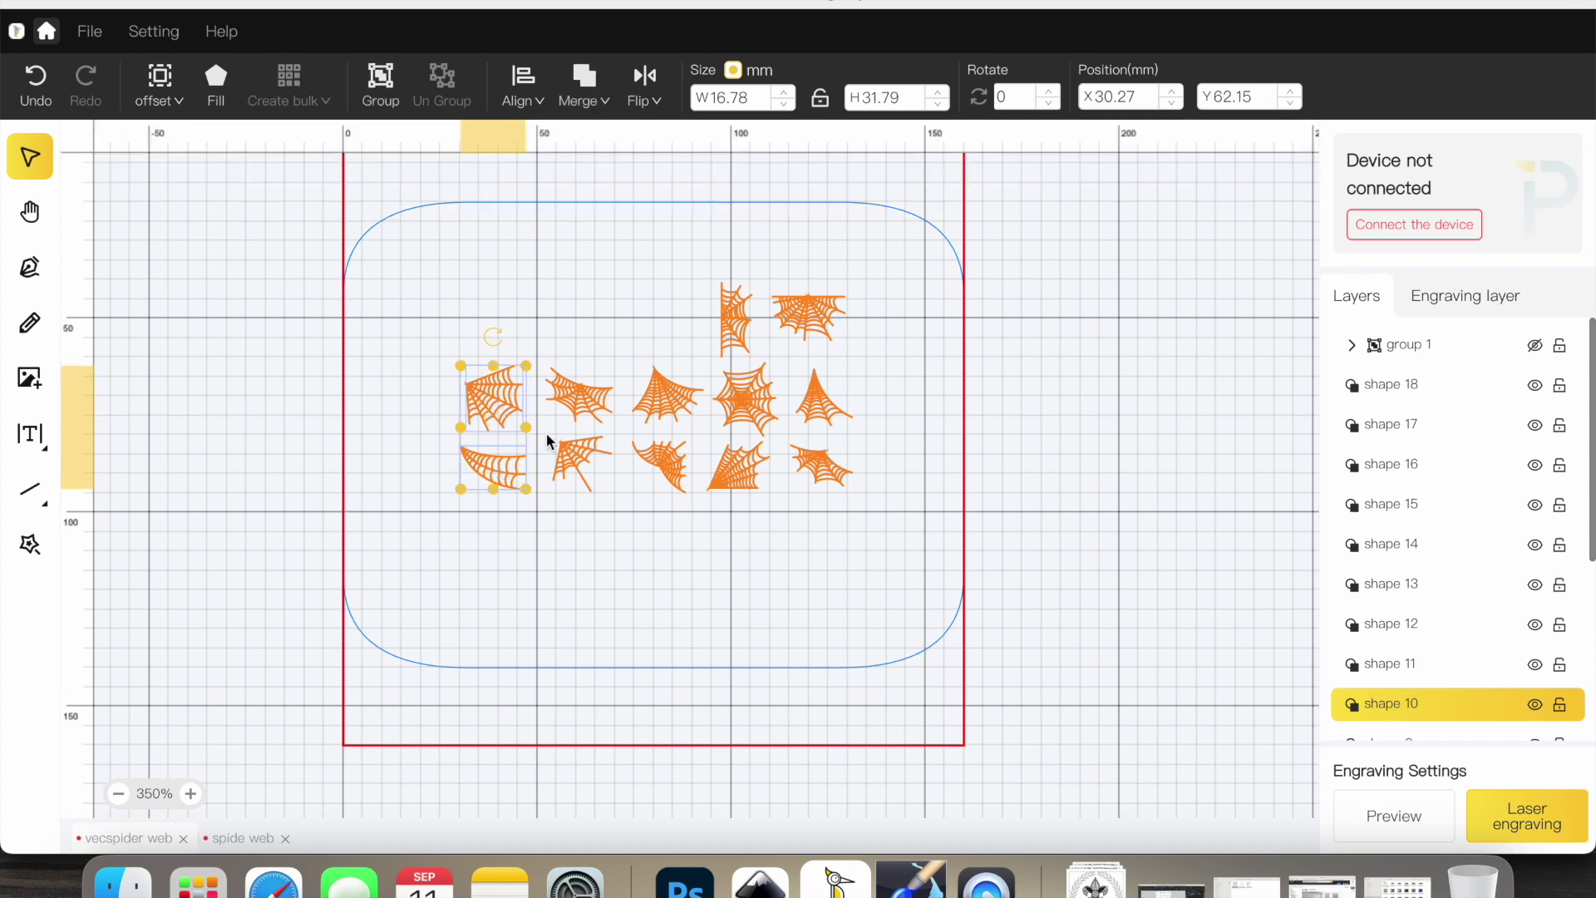
{"action": "left_click", "coordinate": [574, 409], "text": "shift"}
{"action": "left_click", "coordinate": [654, 485], "text": "shift"}
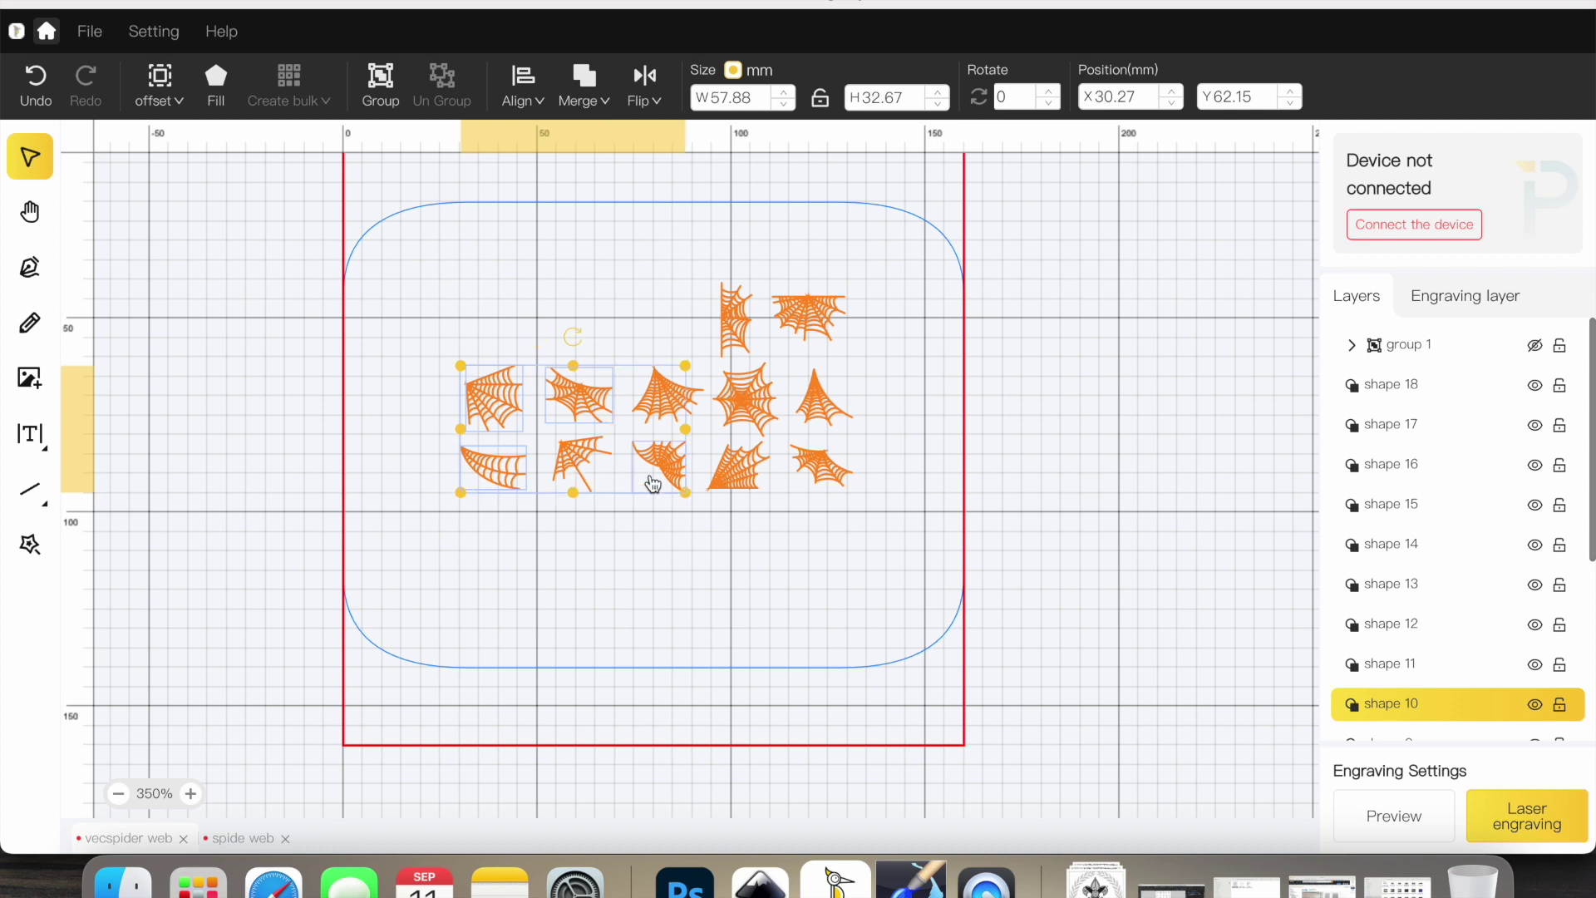
{"action": "left_click", "coordinate": [756, 495], "text": "shift"}
{"action": "left_click", "coordinate": [821, 482], "text": "shift"}
{"action": "left_click", "coordinate": [824, 412], "text": "shift"}
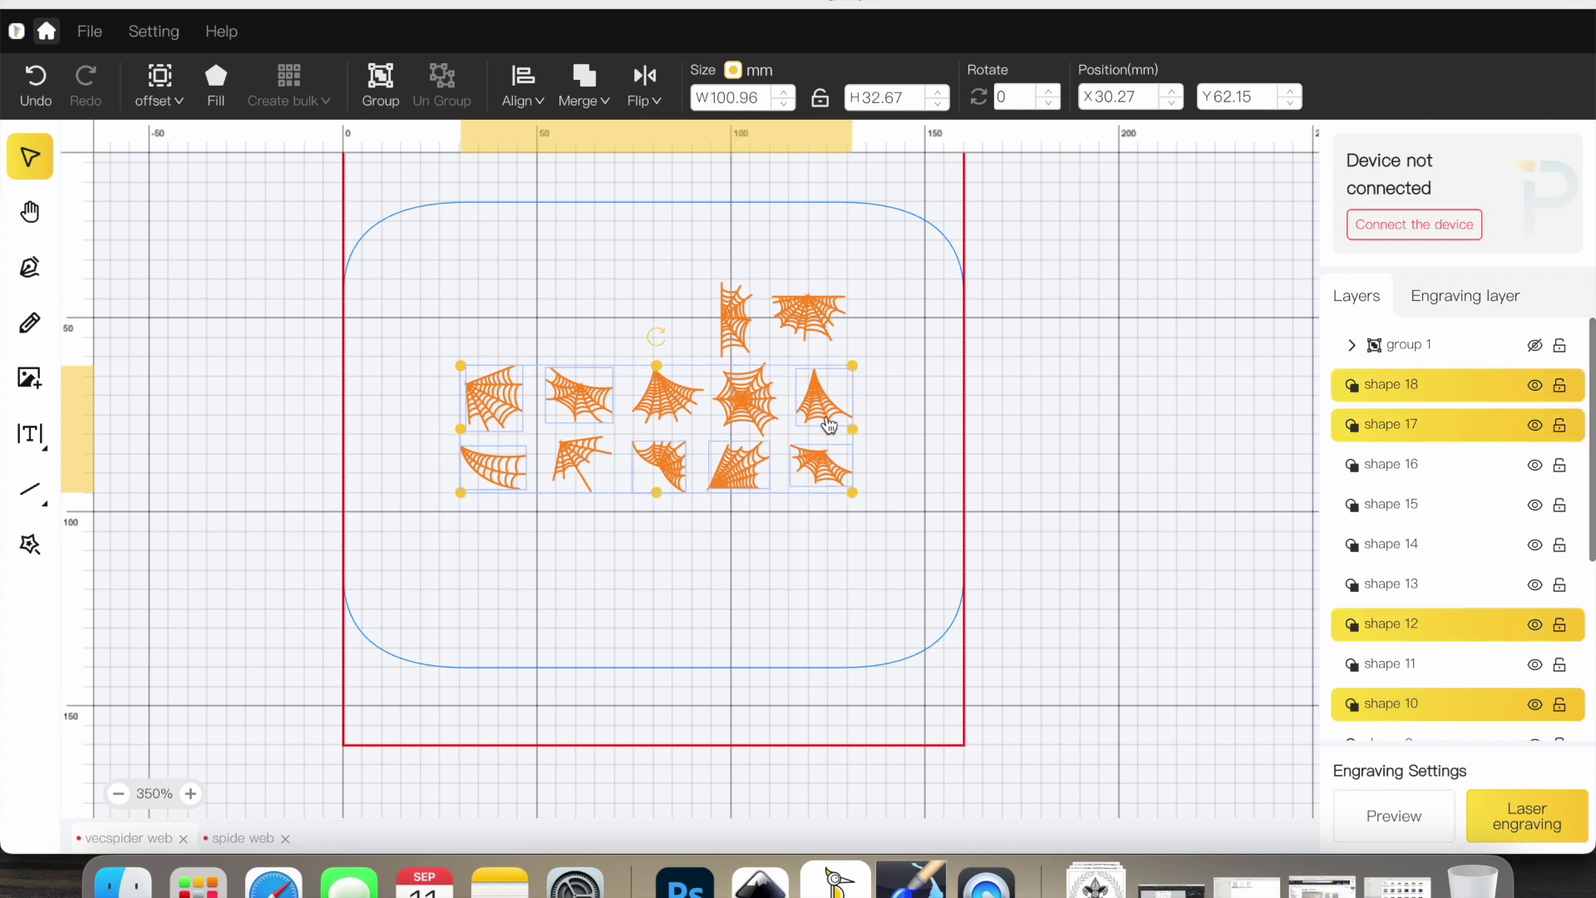
{"action": "left_click", "coordinate": [761, 416], "text": "shift"}
{"action": "left_click", "coordinate": [740, 310], "text": "shift"}
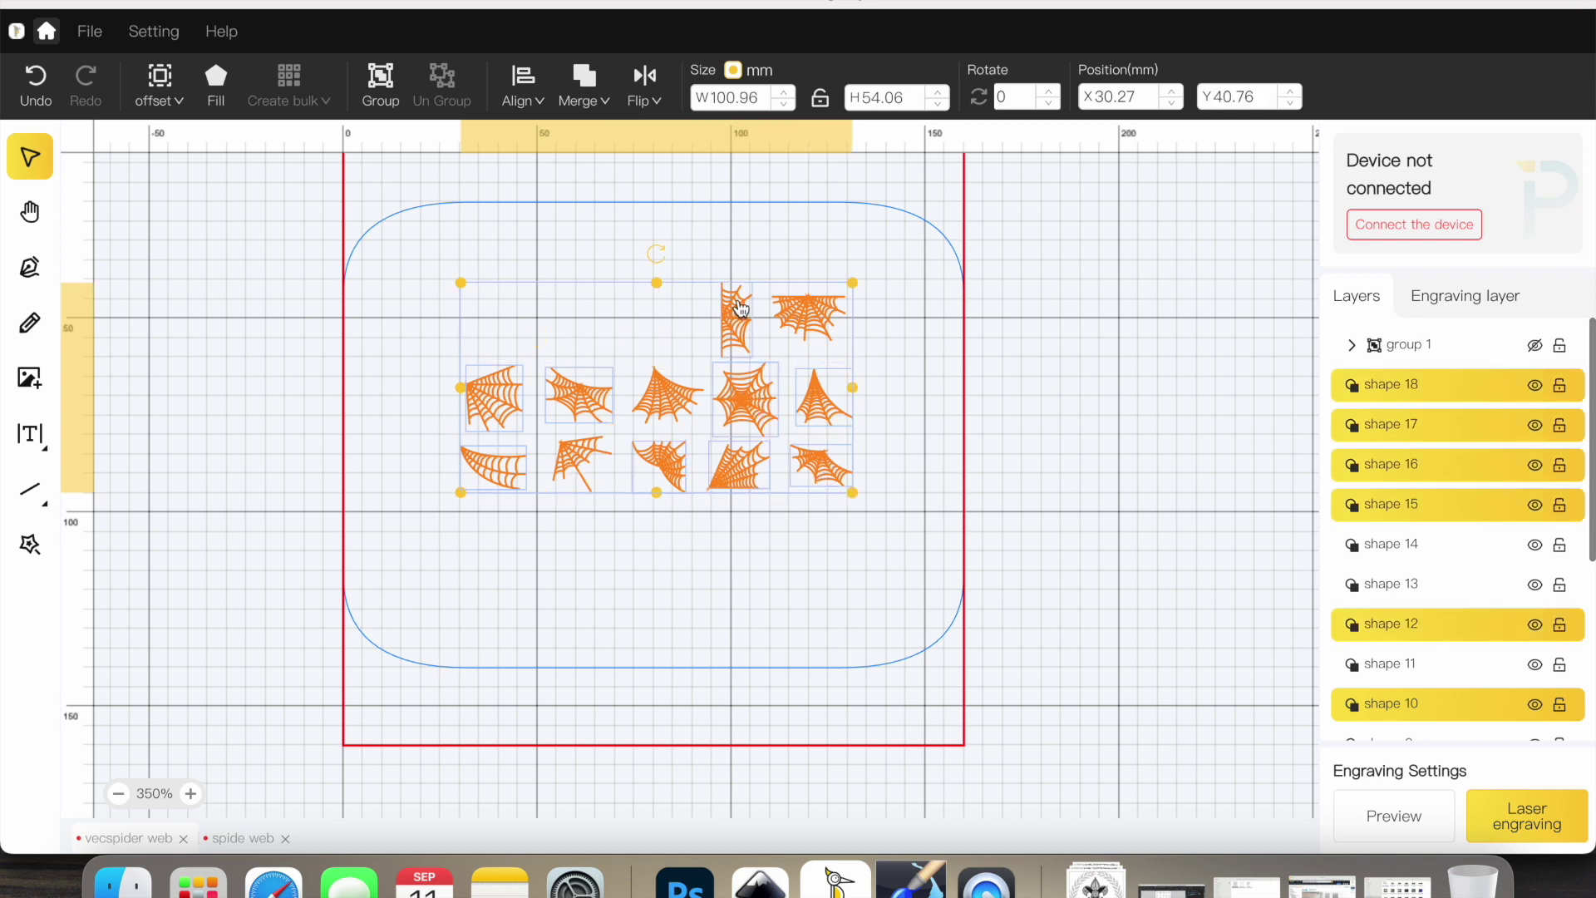
{"action": "left_click", "coordinate": [808, 320], "text": "shift"}
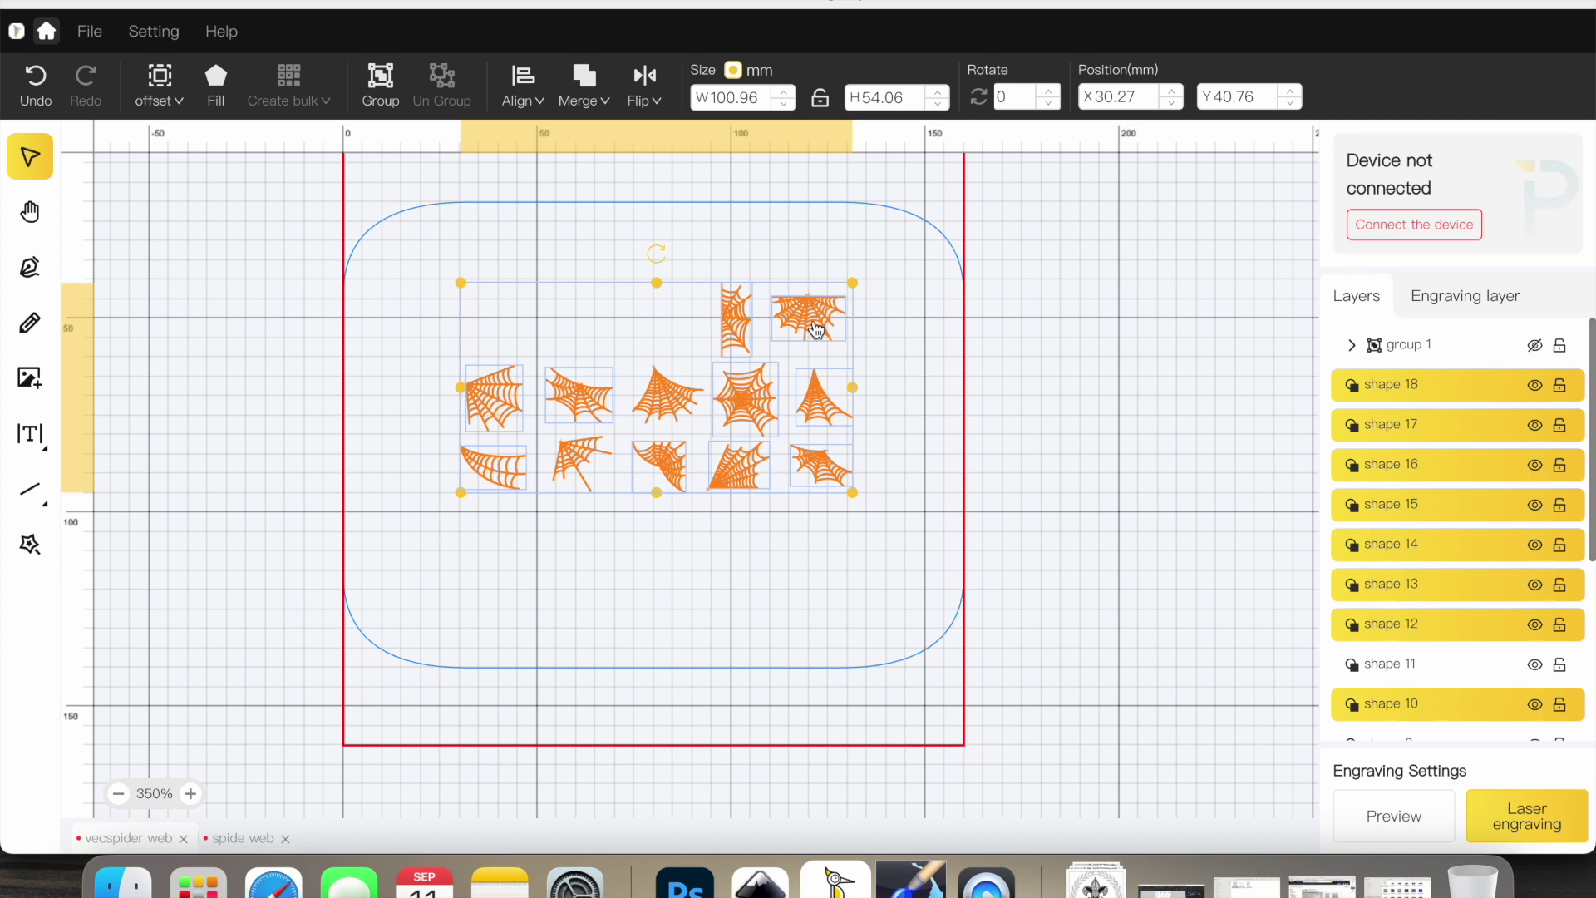
Group those ten webs as group 2 and hide it, then hide the small web, shape 9
{"action": "left_click", "coordinate": [382, 89]}
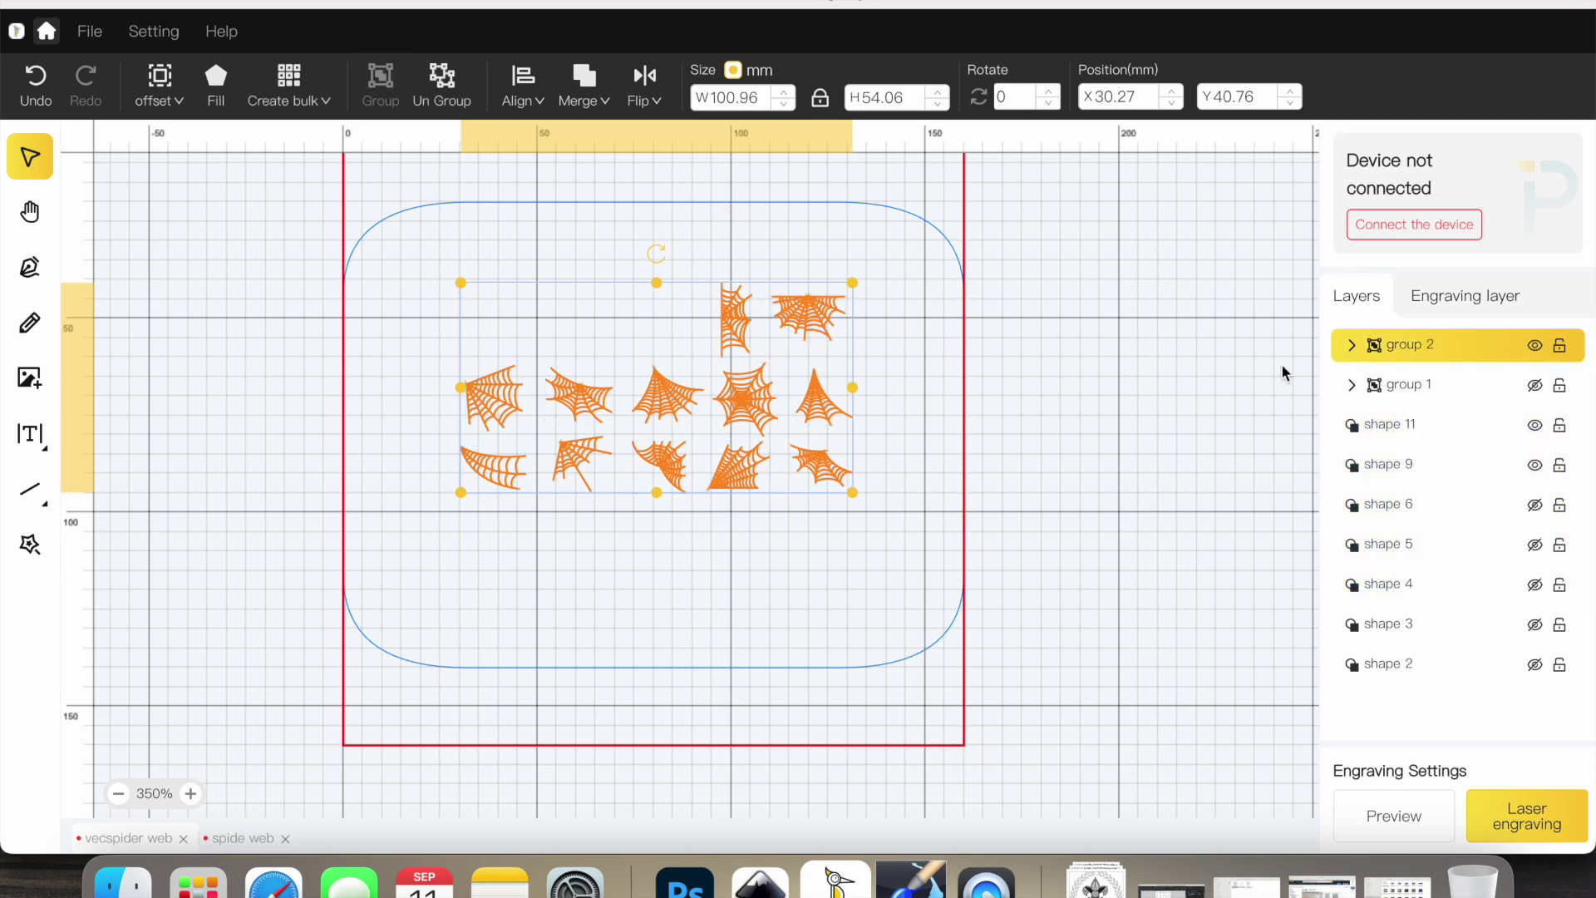
{"action": "left_click", "coordinate": [1535, 345]}
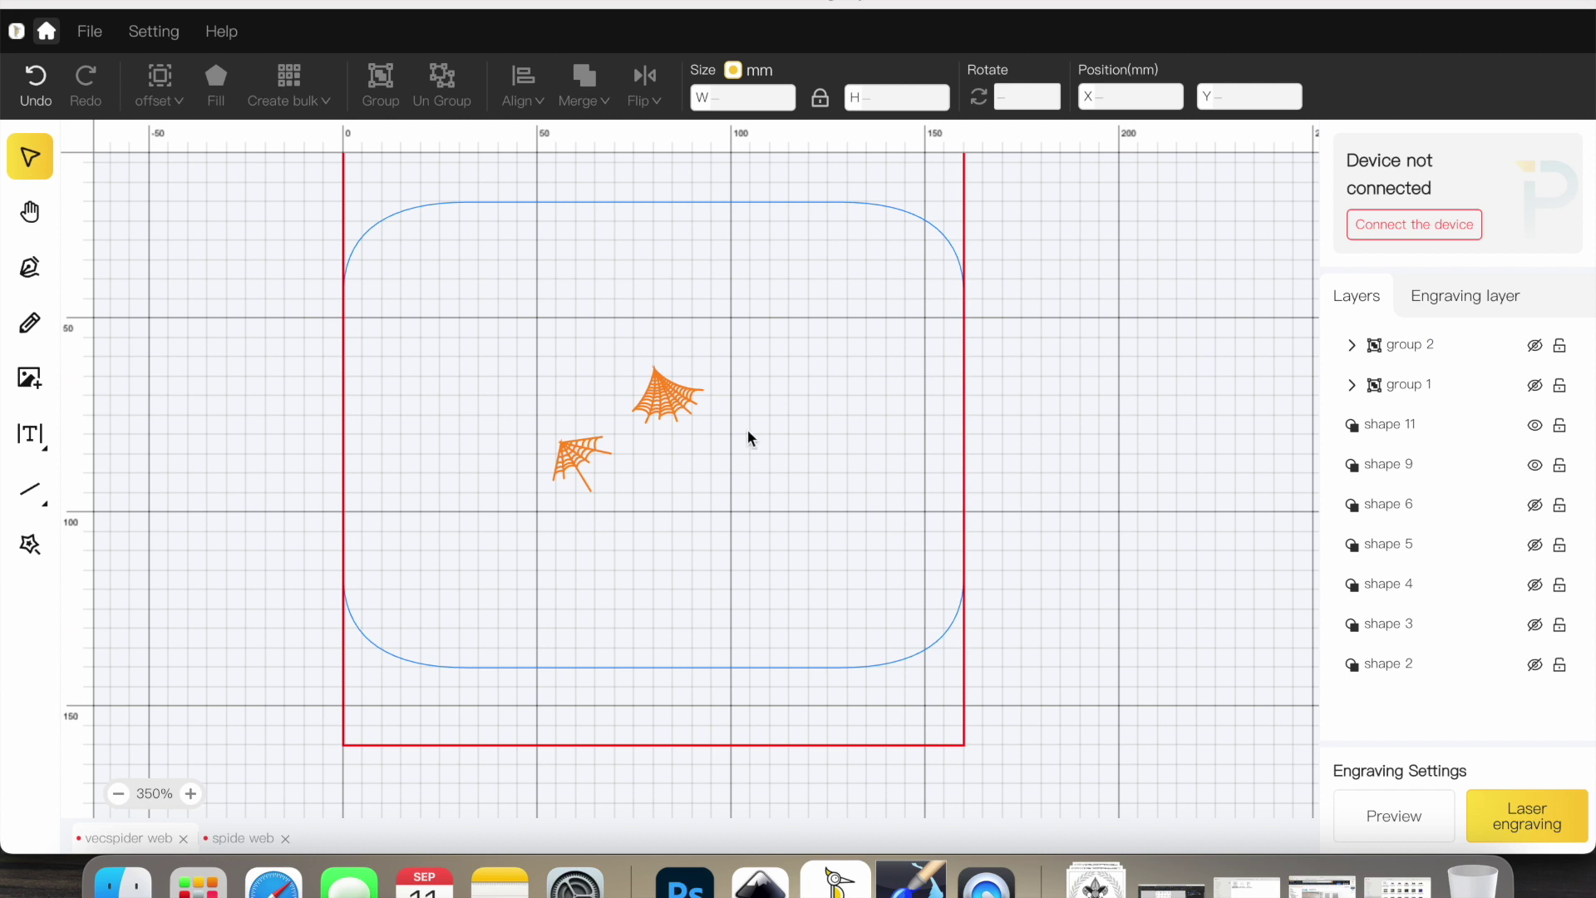
{"action": "left_click", "coordinate": [572, 463]}
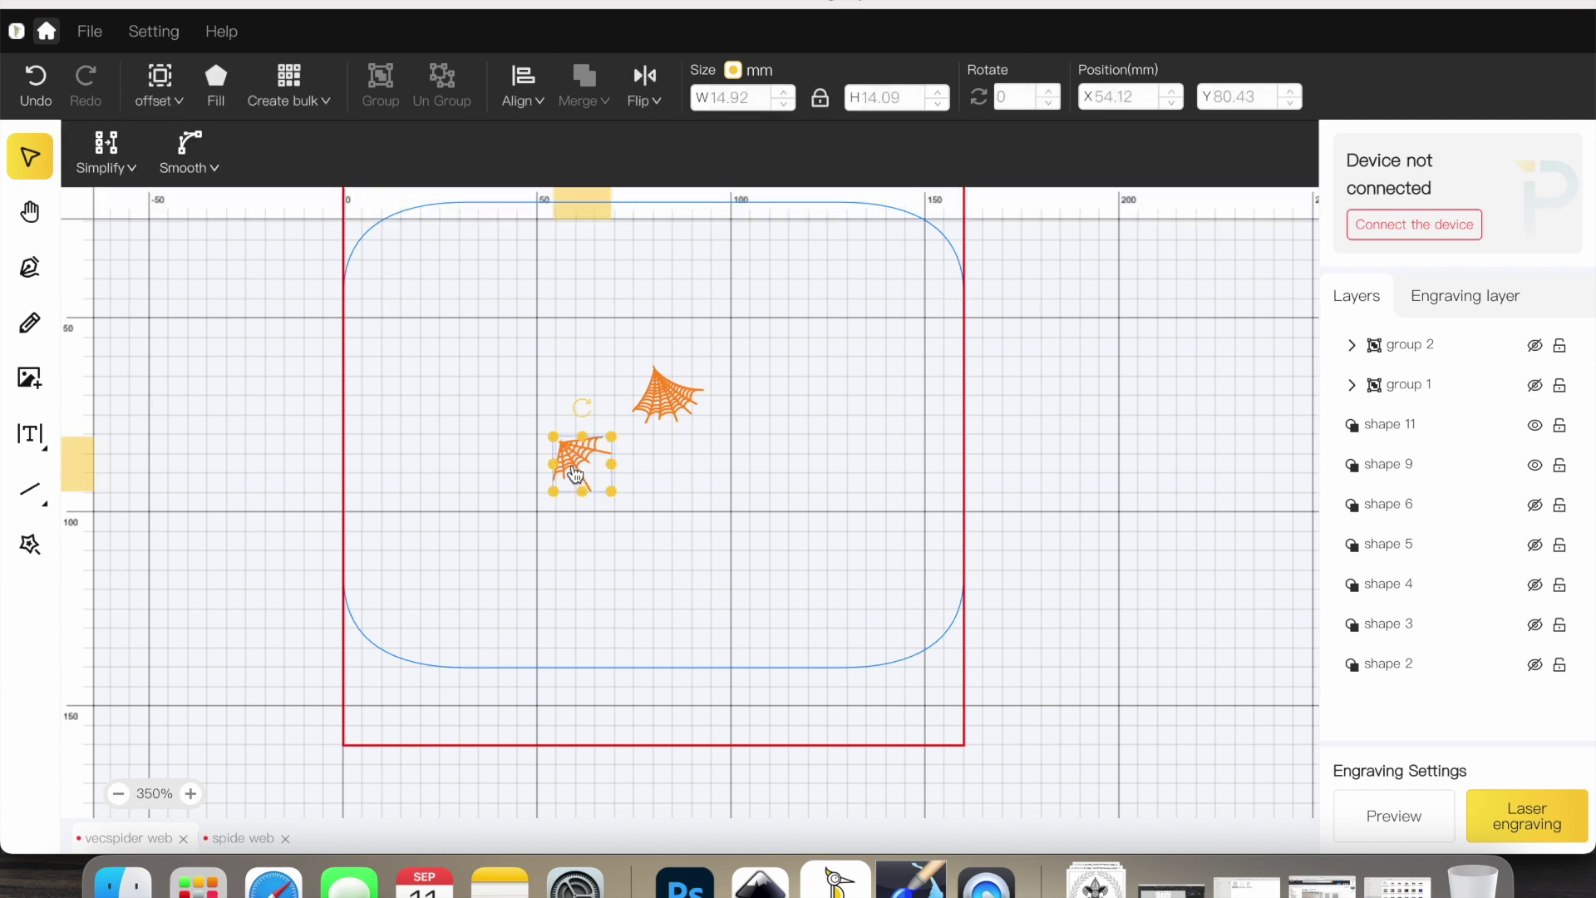
{"action": "left_click", "coordinate": [1535, 465]}
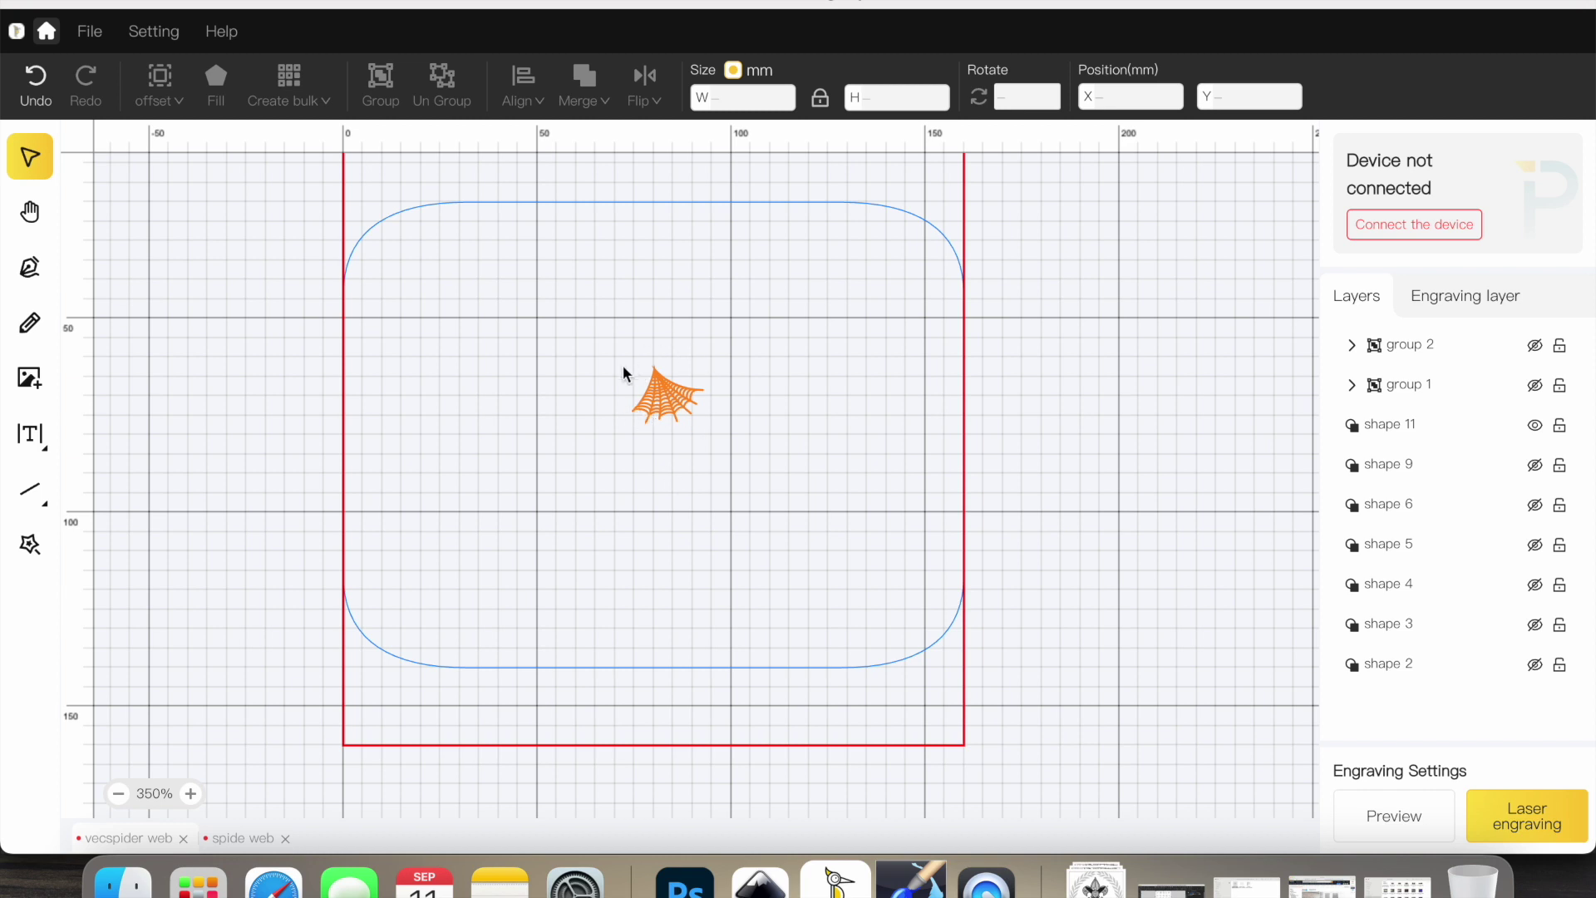
Enlarge the remaining web, shape 11, rotate it about 43°, and move it higher
{"action": "left_click", "coordinate": [665, 396]}
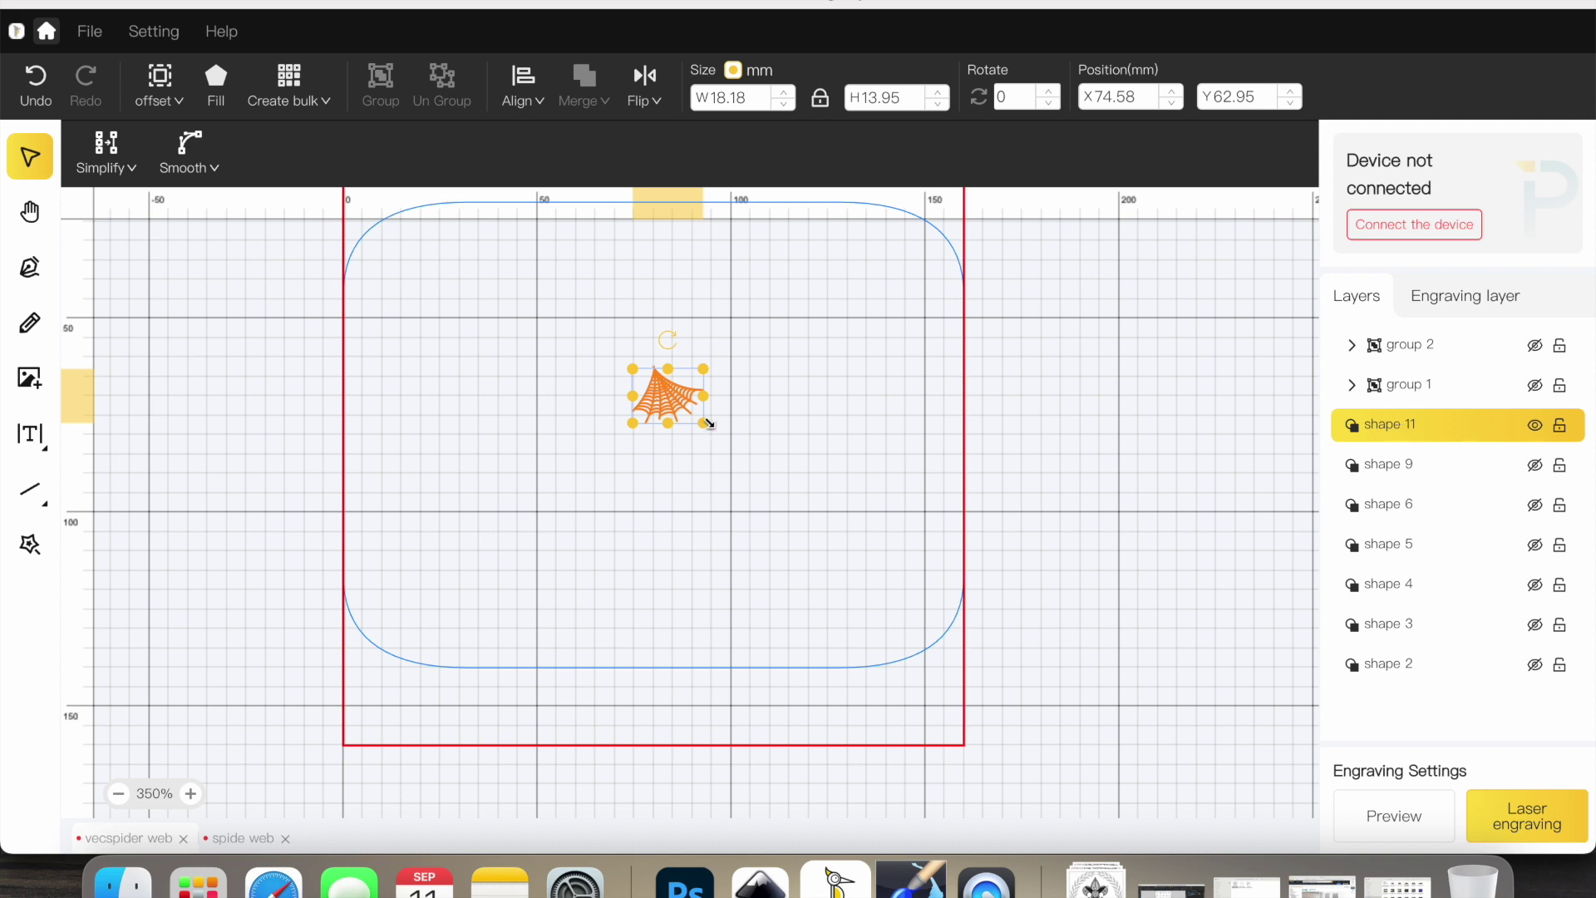
{"action": "left_click_drag", "start_coordinate": [704, 423], "coordinate": [850, 536]}
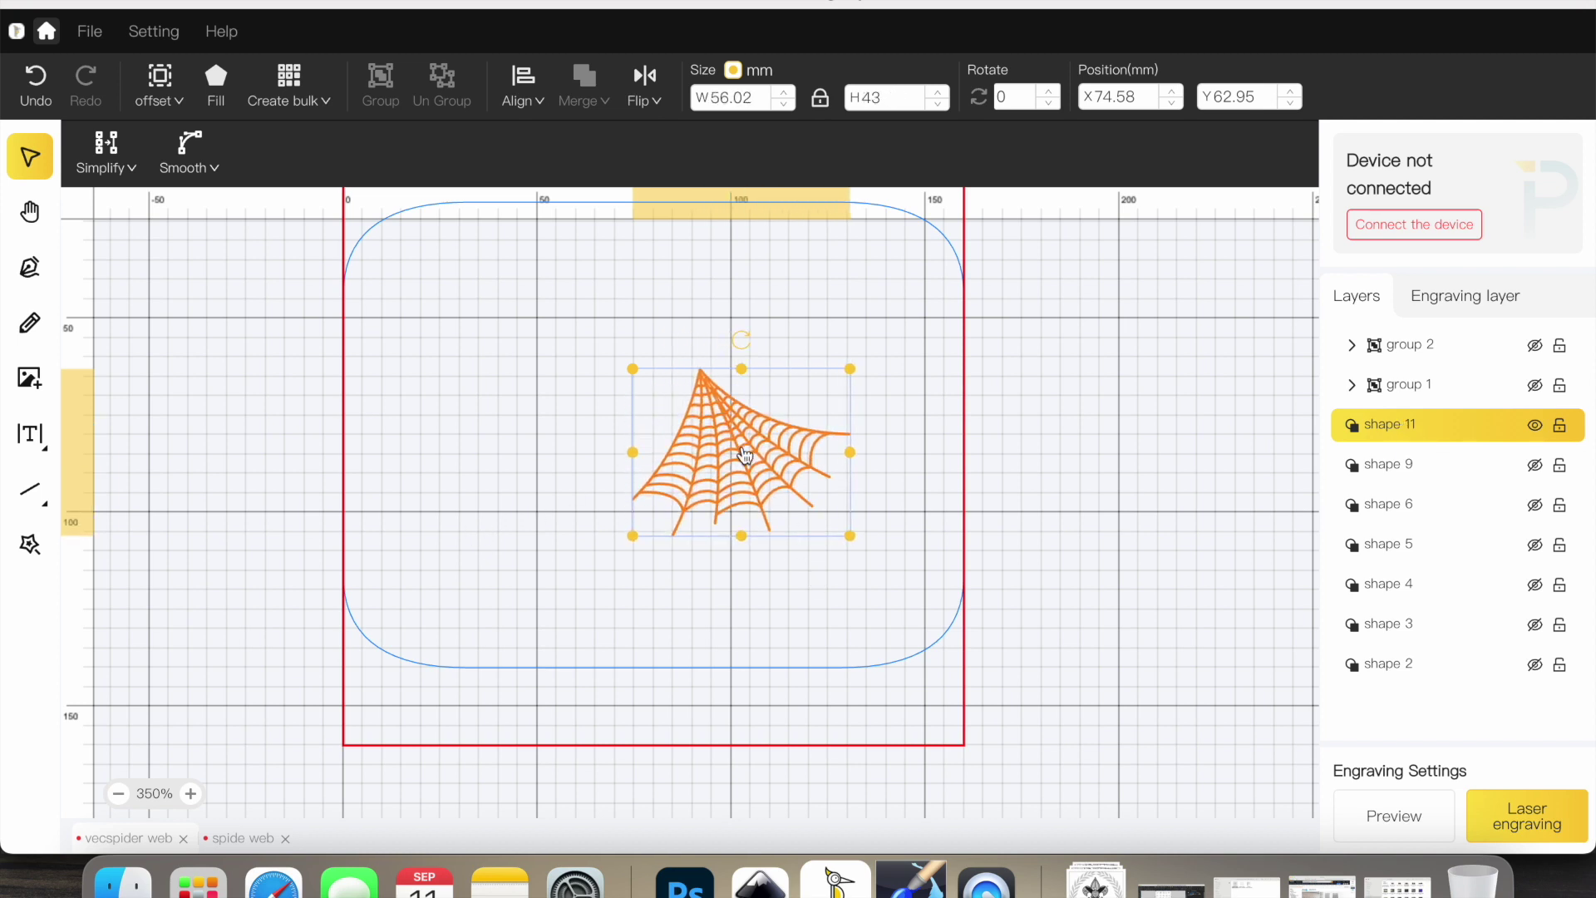
{"action": "left_click_drag", "start_coordinate": [745, 454], "coordinate": [649, 480]}
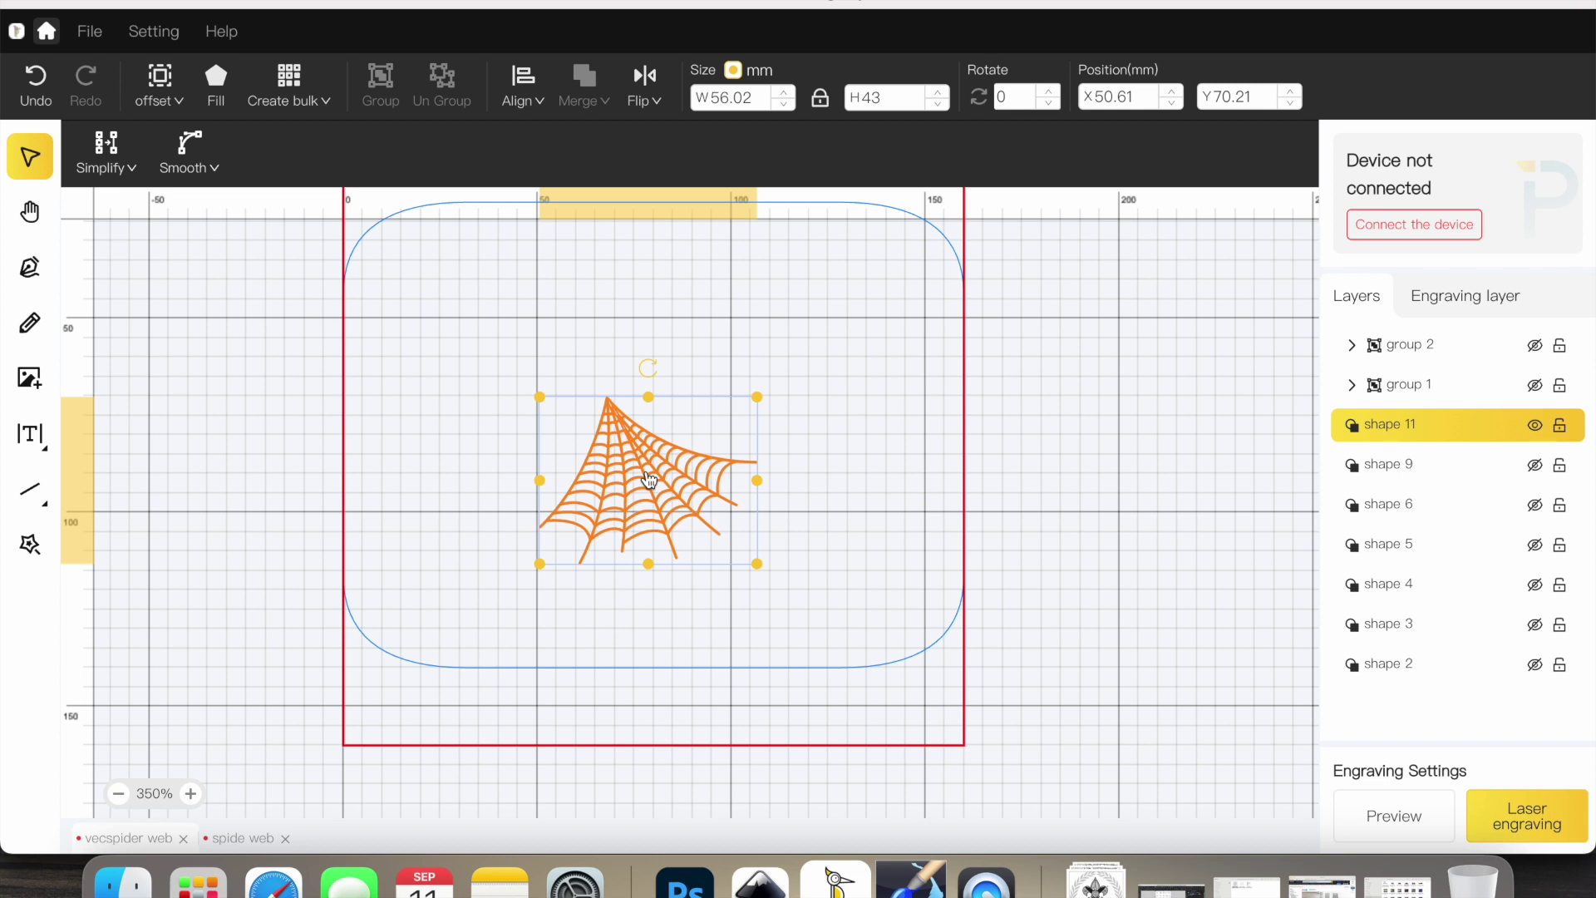
{"action": "left_click_drag", "start_coordinate": [656, 356], "coordinate": [713, 421]}
{"action": "left_click", "coordinate": [599, 486]}
{"action": "mouse_move", "coordinate": [633, 486]}
{"action": "left_mouse_down"}
{"action": "mouse_move", "coordinate": [750, 433]}
{"action": "mouse_move", "coordinate": [633, 442]}
{"action": "left_mouse_up"}
Turn Fill on so the web is black, position it near the work area's middle, and return home
{"action": "left_click", "coordinate": [217, 87]}
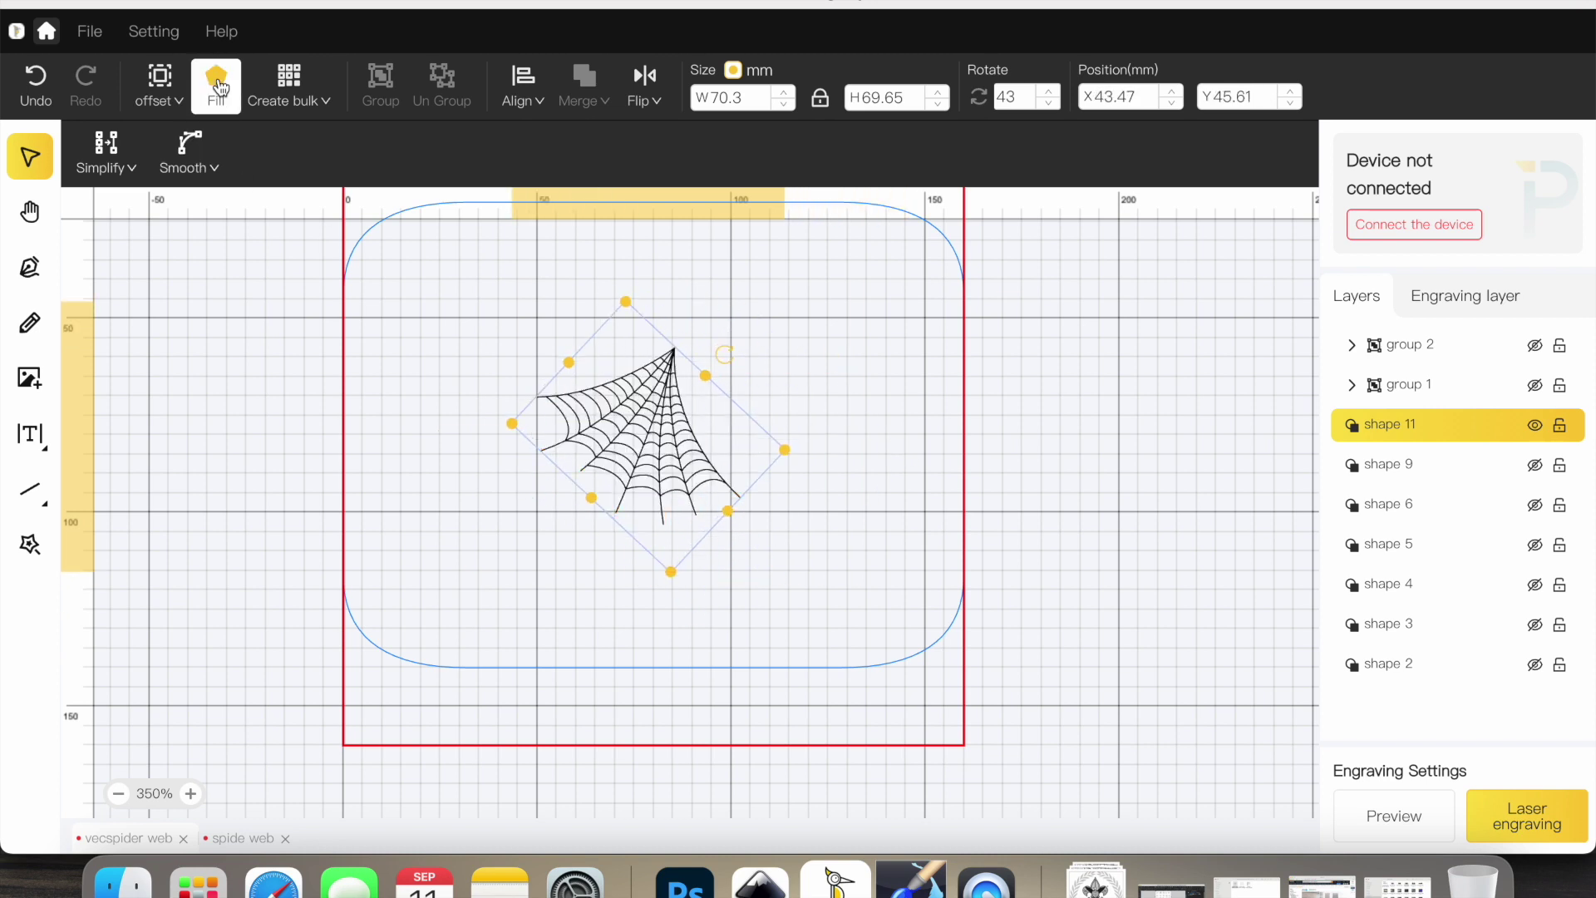
{"action": "left_click", "coordinate": [220, 93]}
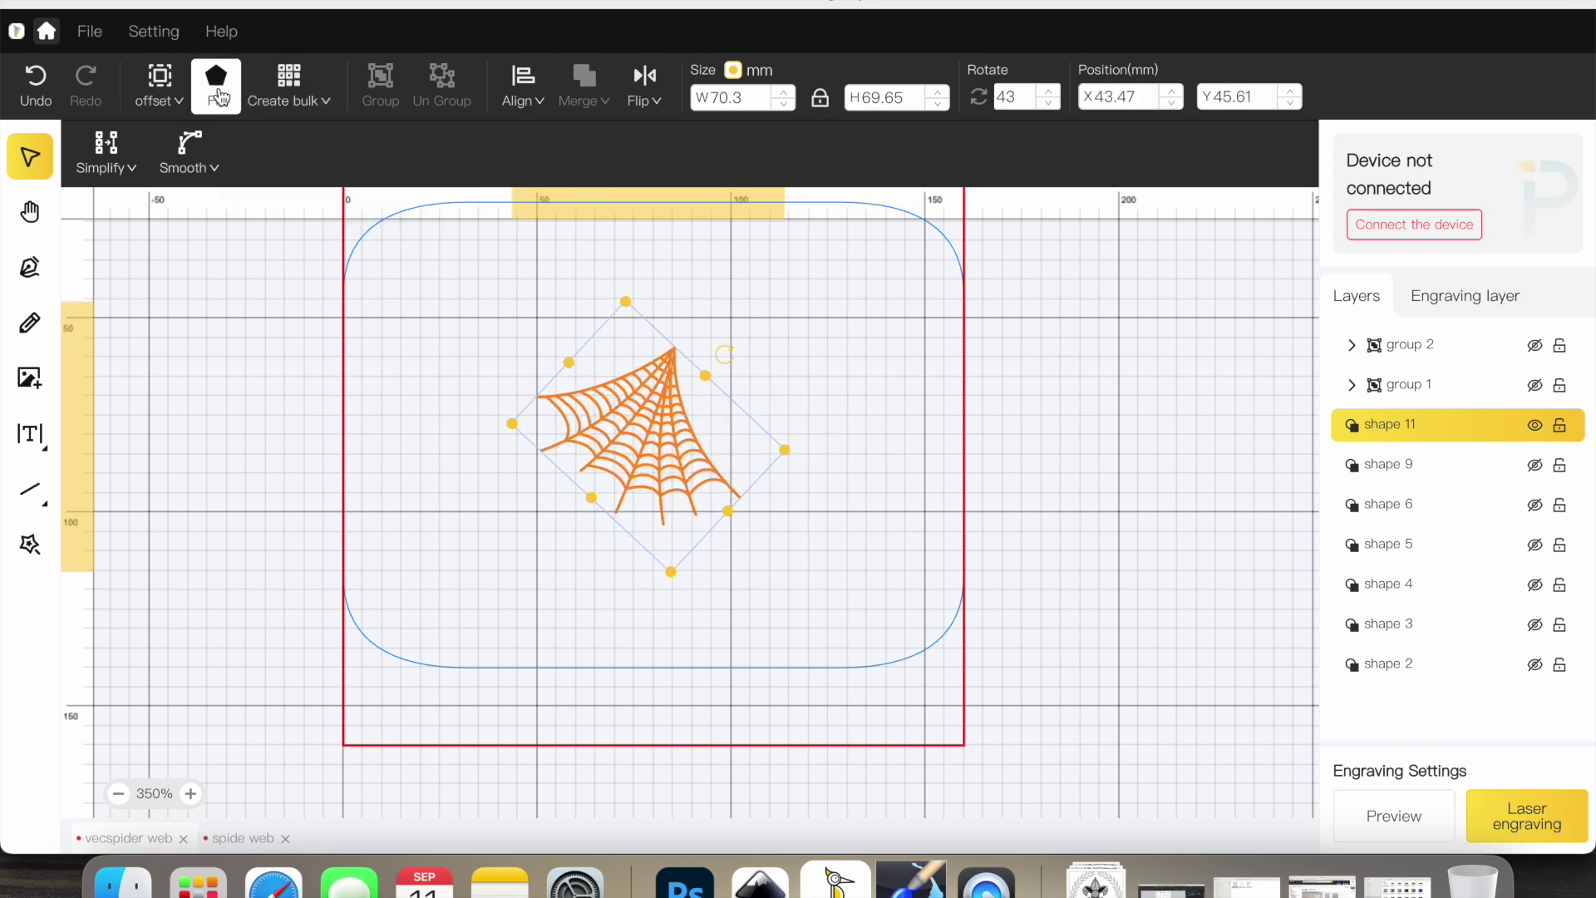
{"action": "left_click", "coordinate": [220, 97]}
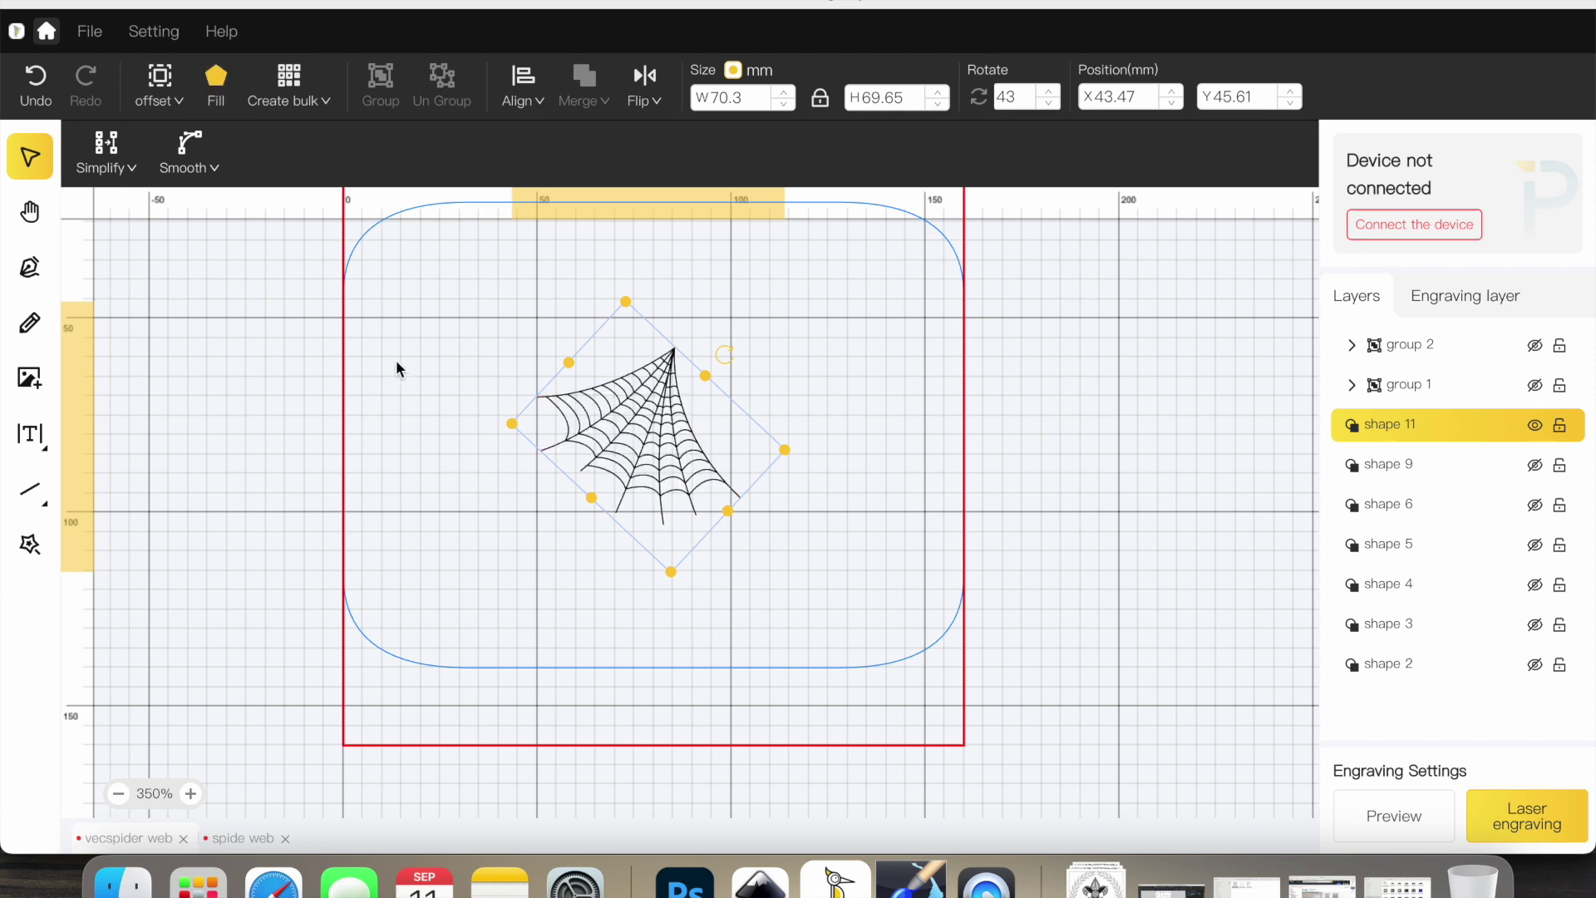
{"action": "left_click_drag", "start_coordinate": [663, 457], "coordinate": [699, 497]}
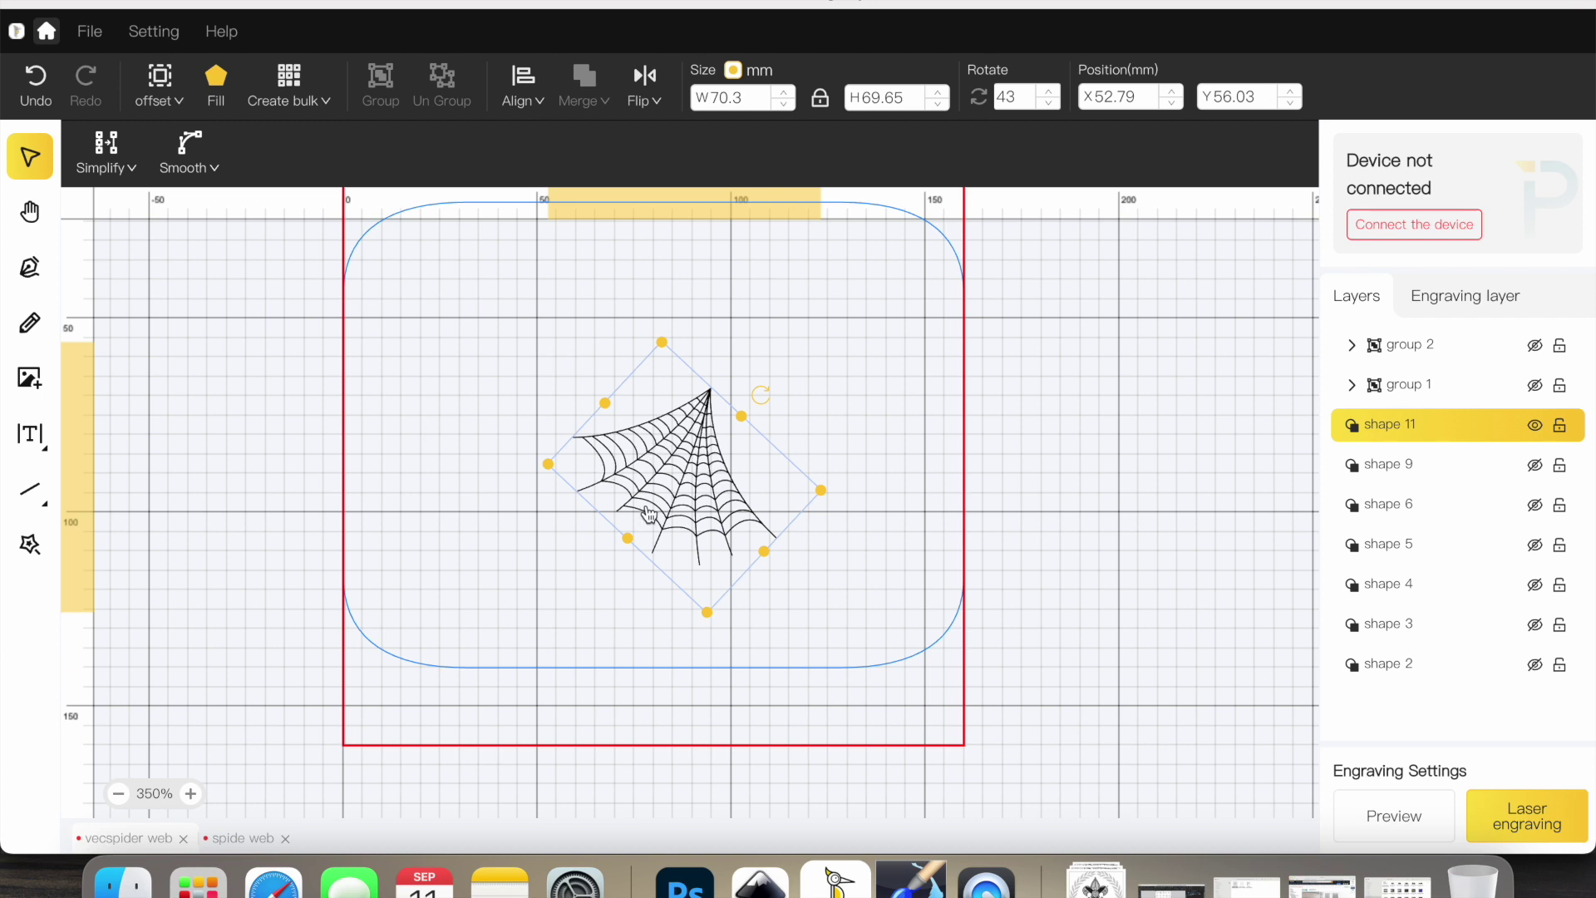
{"action": "left_click_drag", "start_coordinate": [705, 497], "coordinate": [613, 494]}
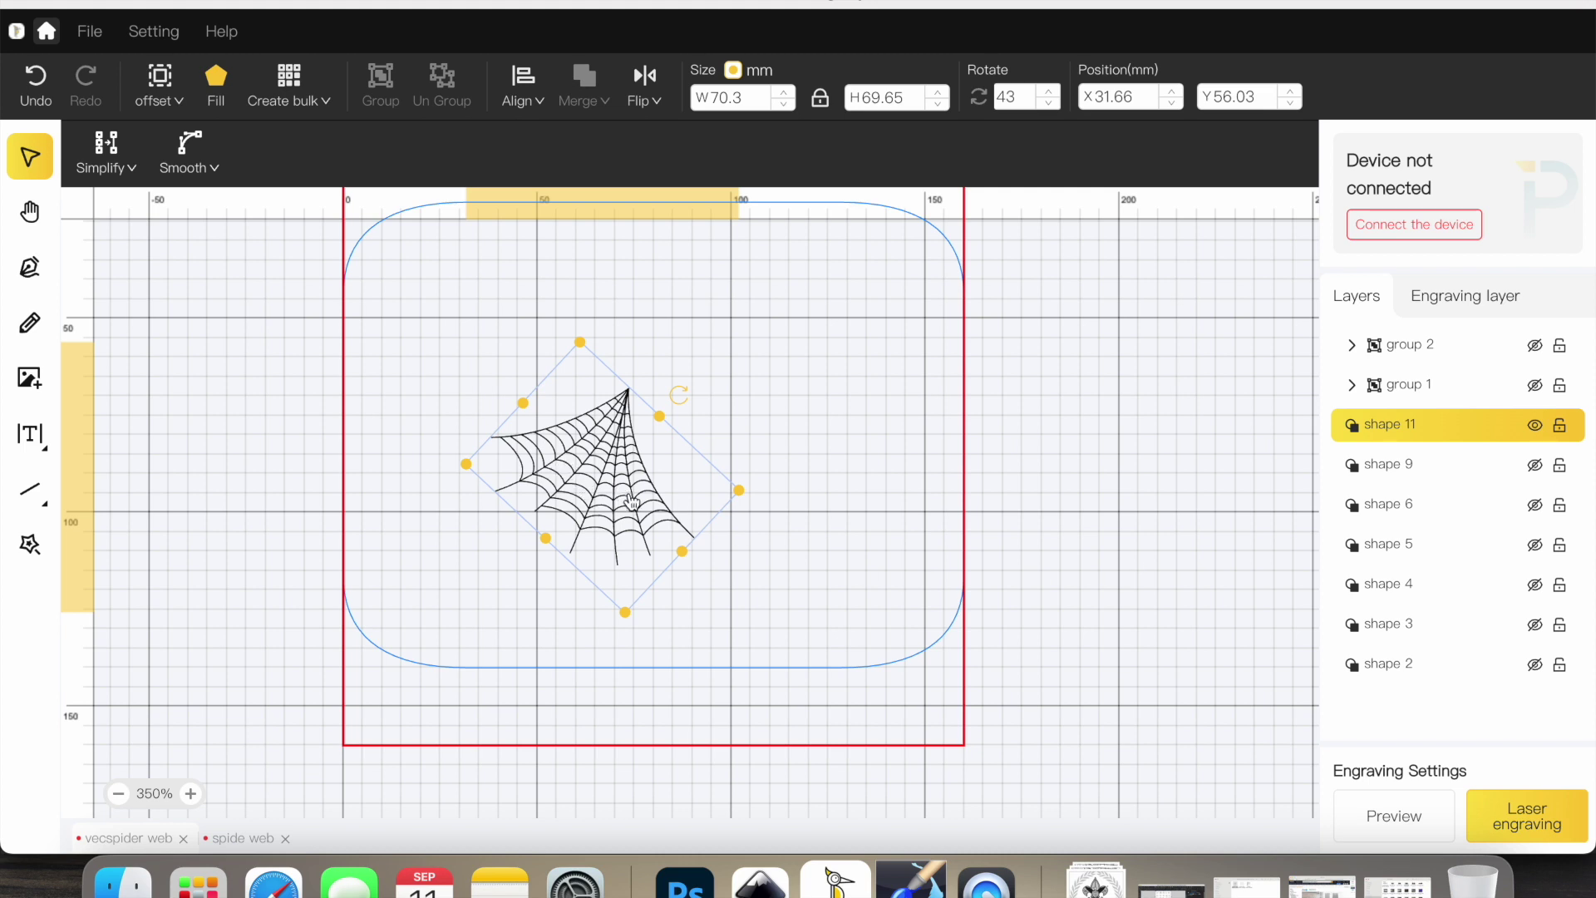
{"action": "mouse_move", "coordinate": [649, 509]}
{"action": "left_mouse_down"}
{"action": "mouse_move", "coordinate": [762, 504]}
{"action": "mouse_move", "coordinate": [664, 501]}
{"action": "left_mouse_up"}
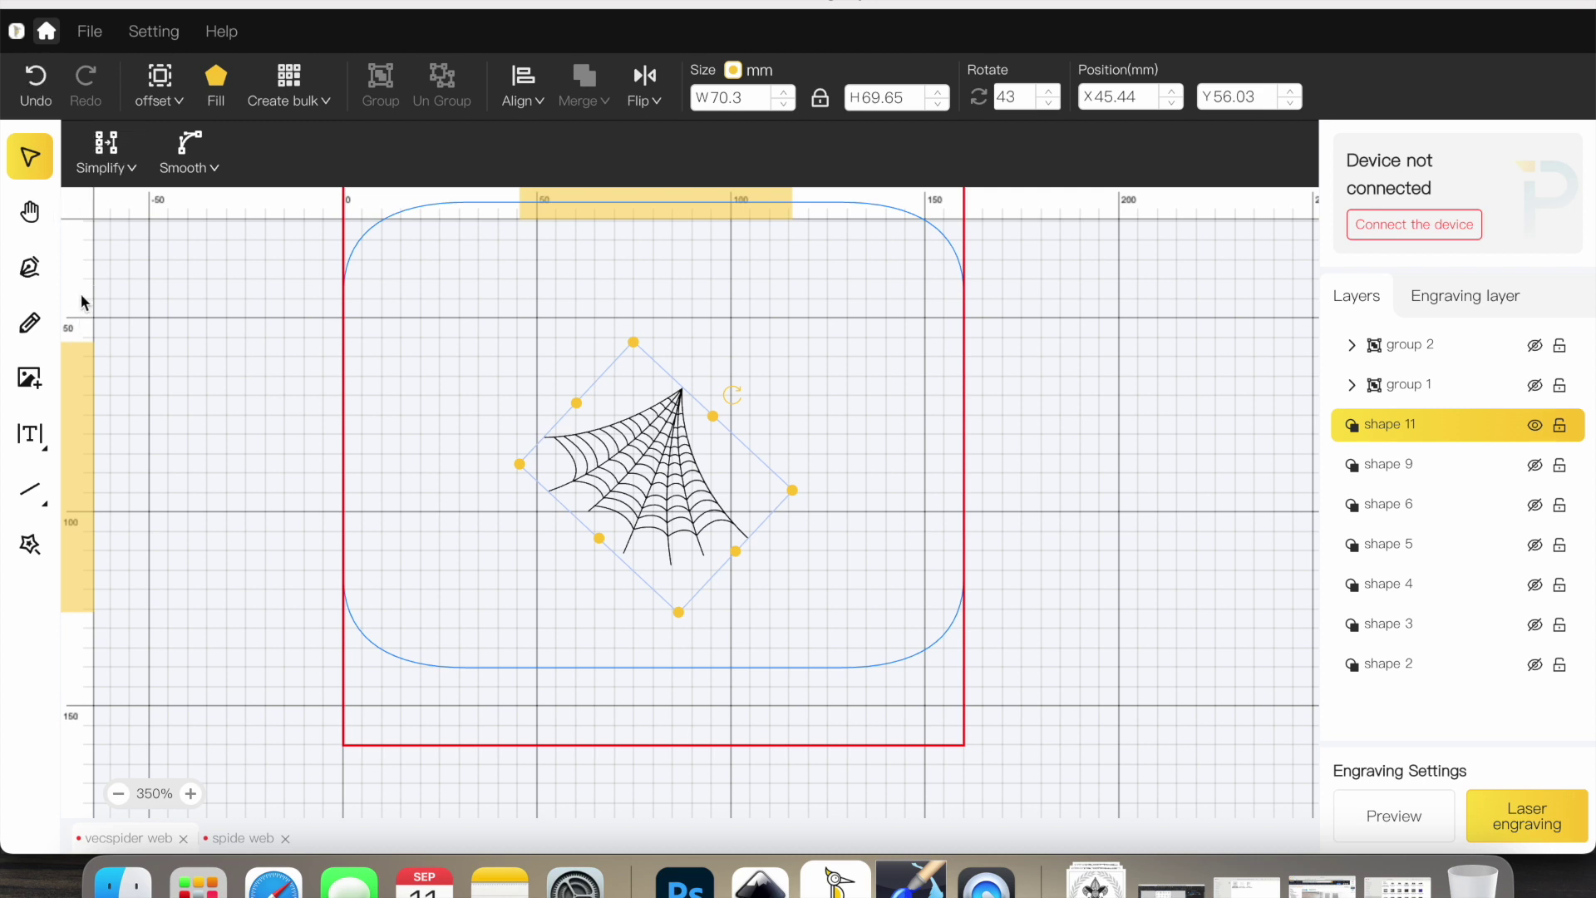
{"action": "left_click", "coordinate": [46, 34]}
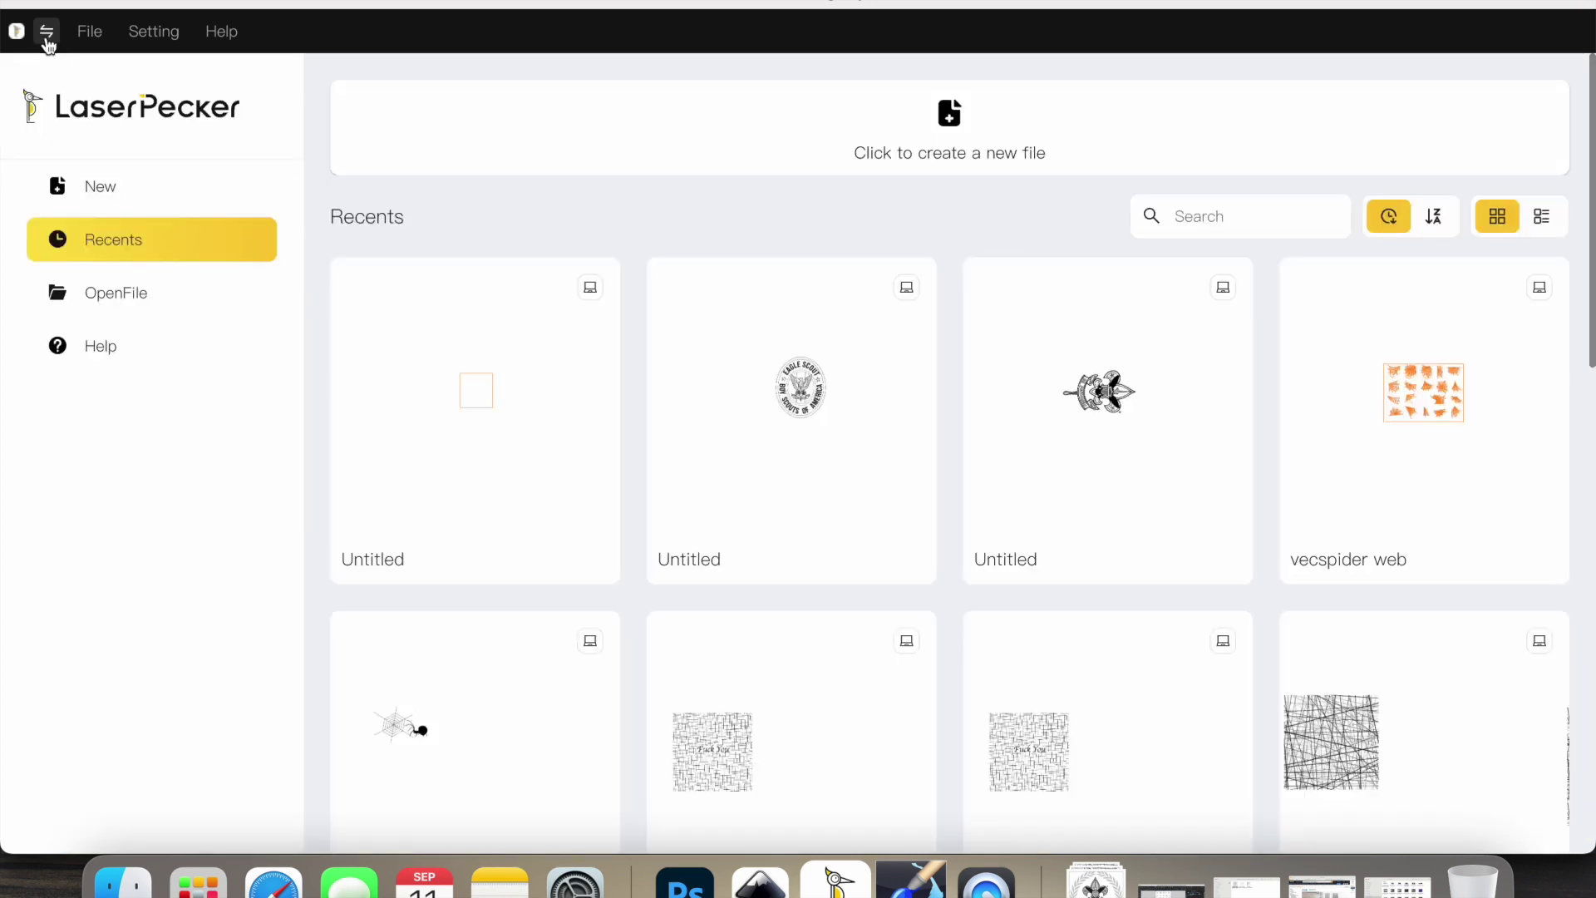
Open the 'spide web' project from the Recents grid
{"action": "scroll", "coordinate": [489, 442], "scroll_direction": "down", "scroll_amount": 5}
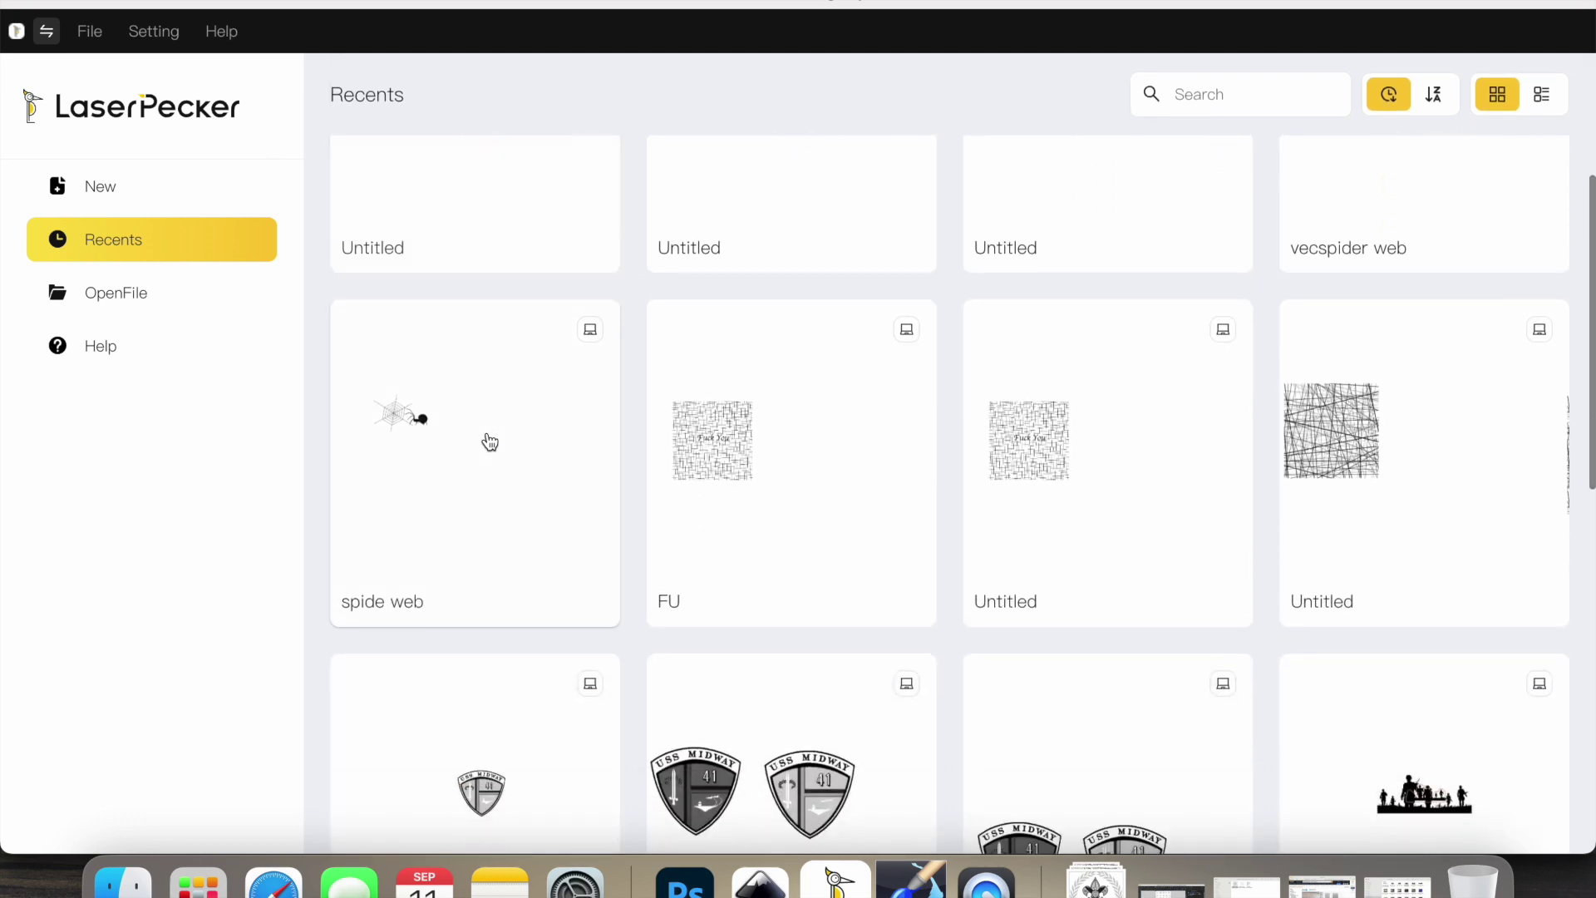
{"action": "left_click", "coordinate": [437, 472]}
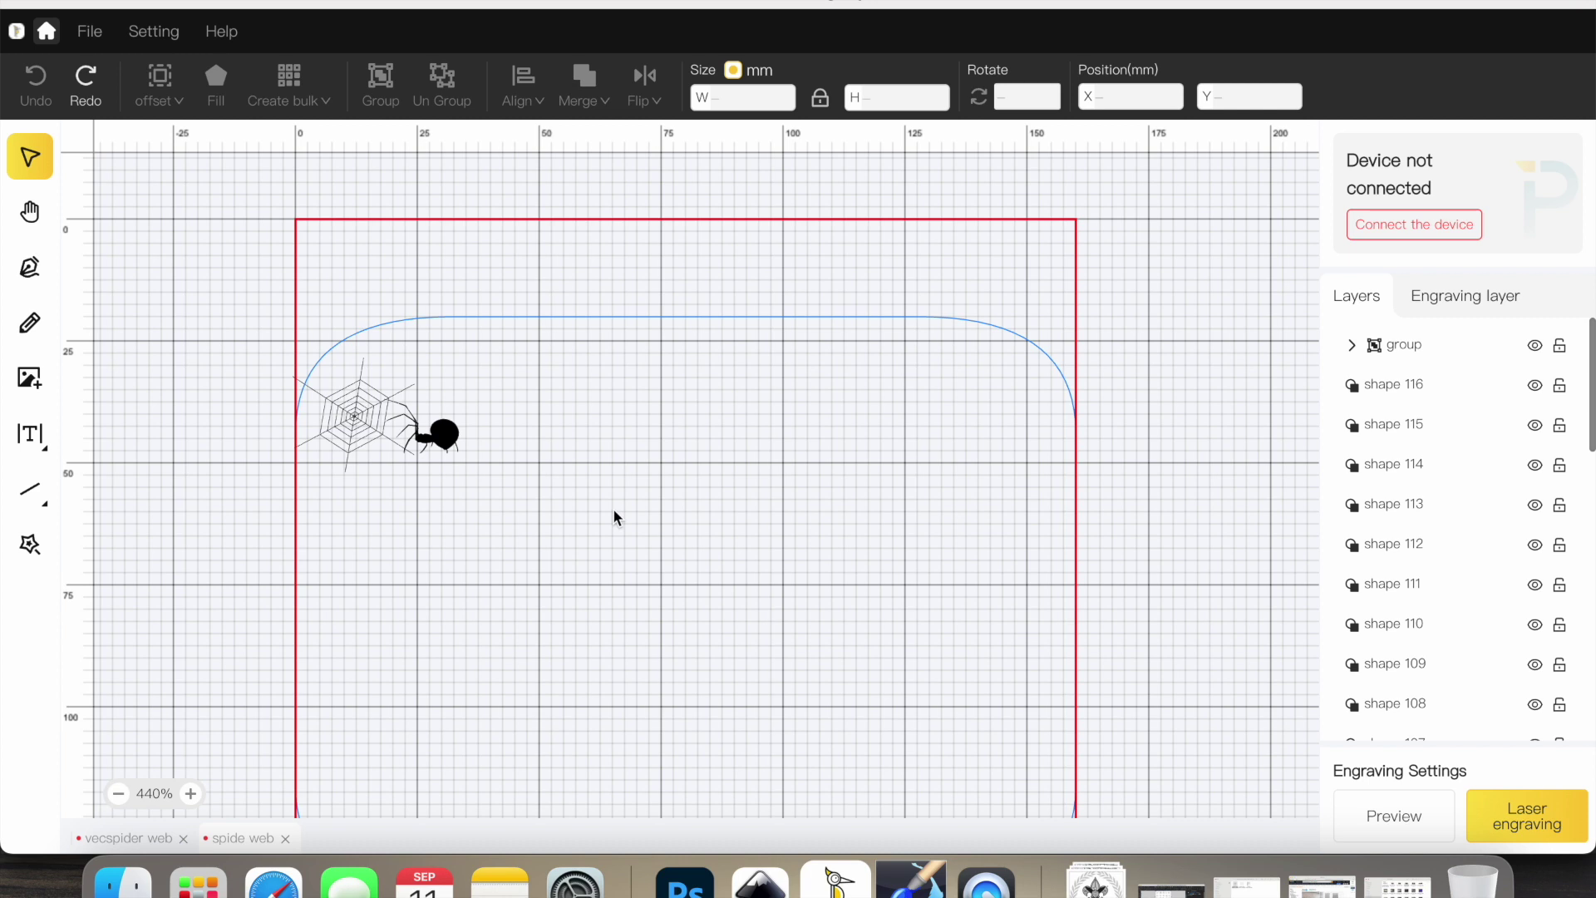
Group the 'Design by All-free-download.com' credit text shapes into group 1
{"action": "scroll", "coordinate": [614, 512], "scroll_direction": "down", "scroll_amount": 5}
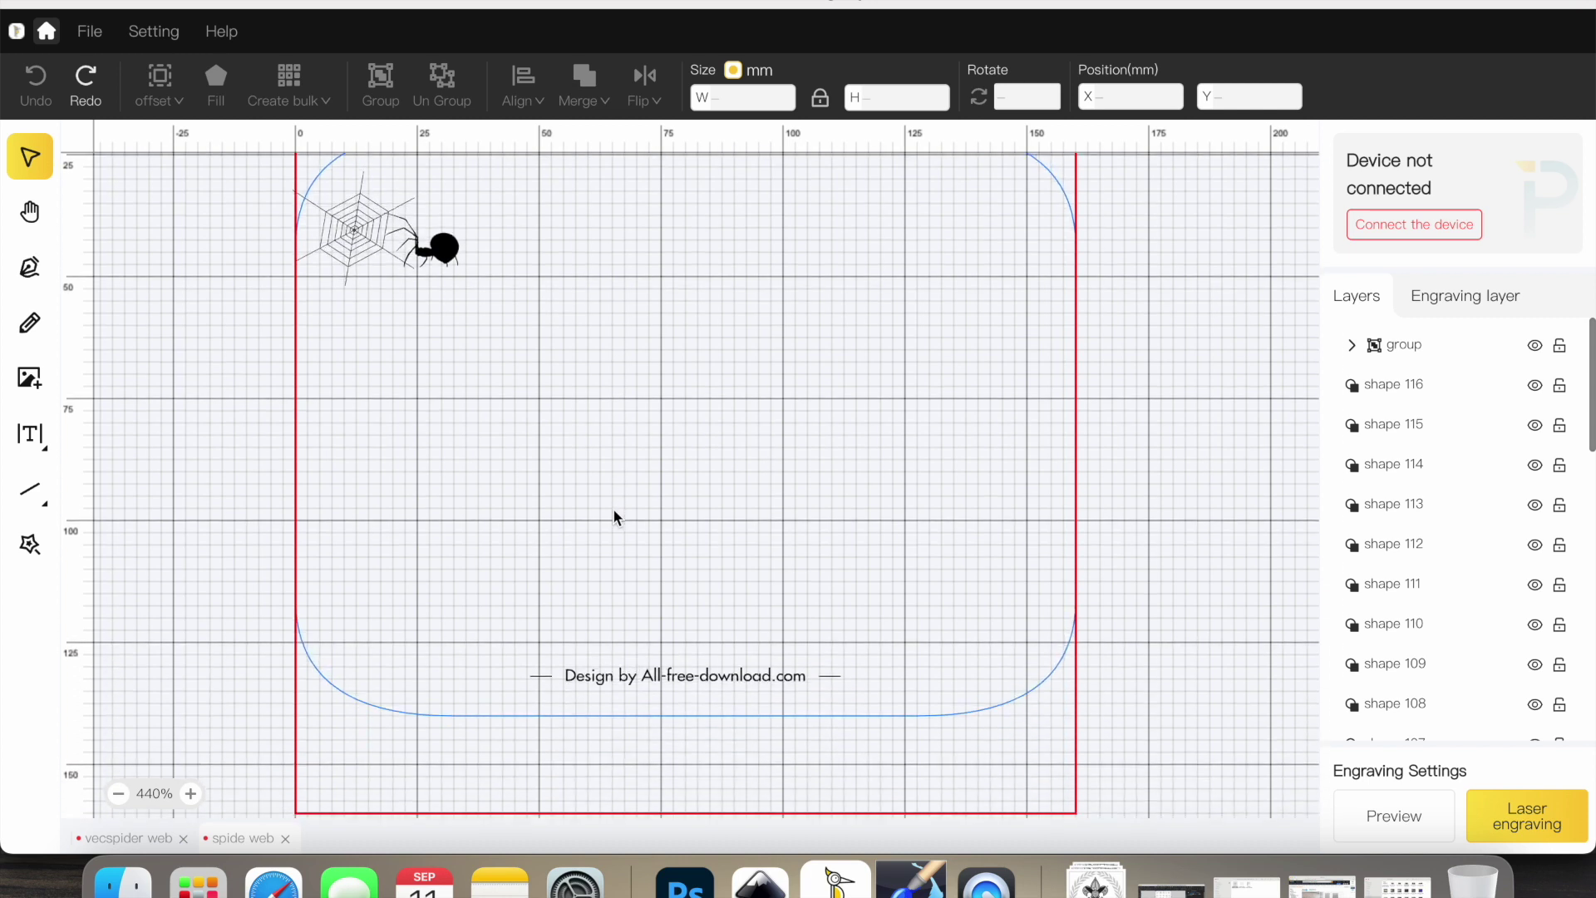
{"action": "scroll", "coordinate": [615, 513], "scroll_direction": "up", "scroll_amount": 2}
{"action": "scroll", "coordinate": [836, 657], "scroll_direction": "down", "scroll_amount": 4}
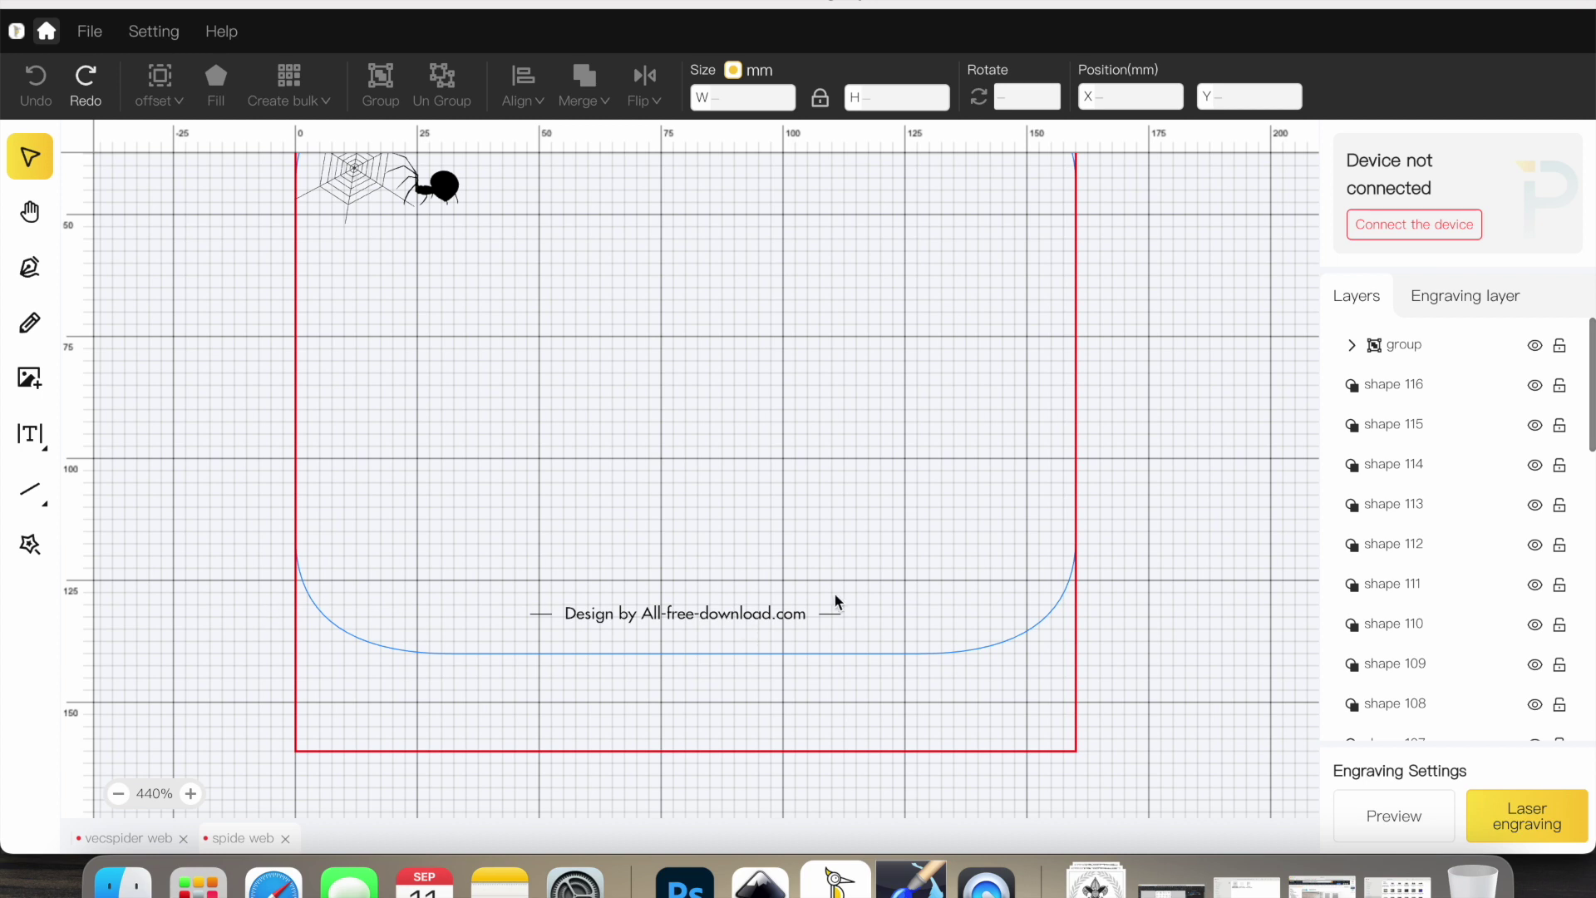
{"action": "left_click_drag", "start_coordinate": [523, 615], "coordinate": [891, 652]}
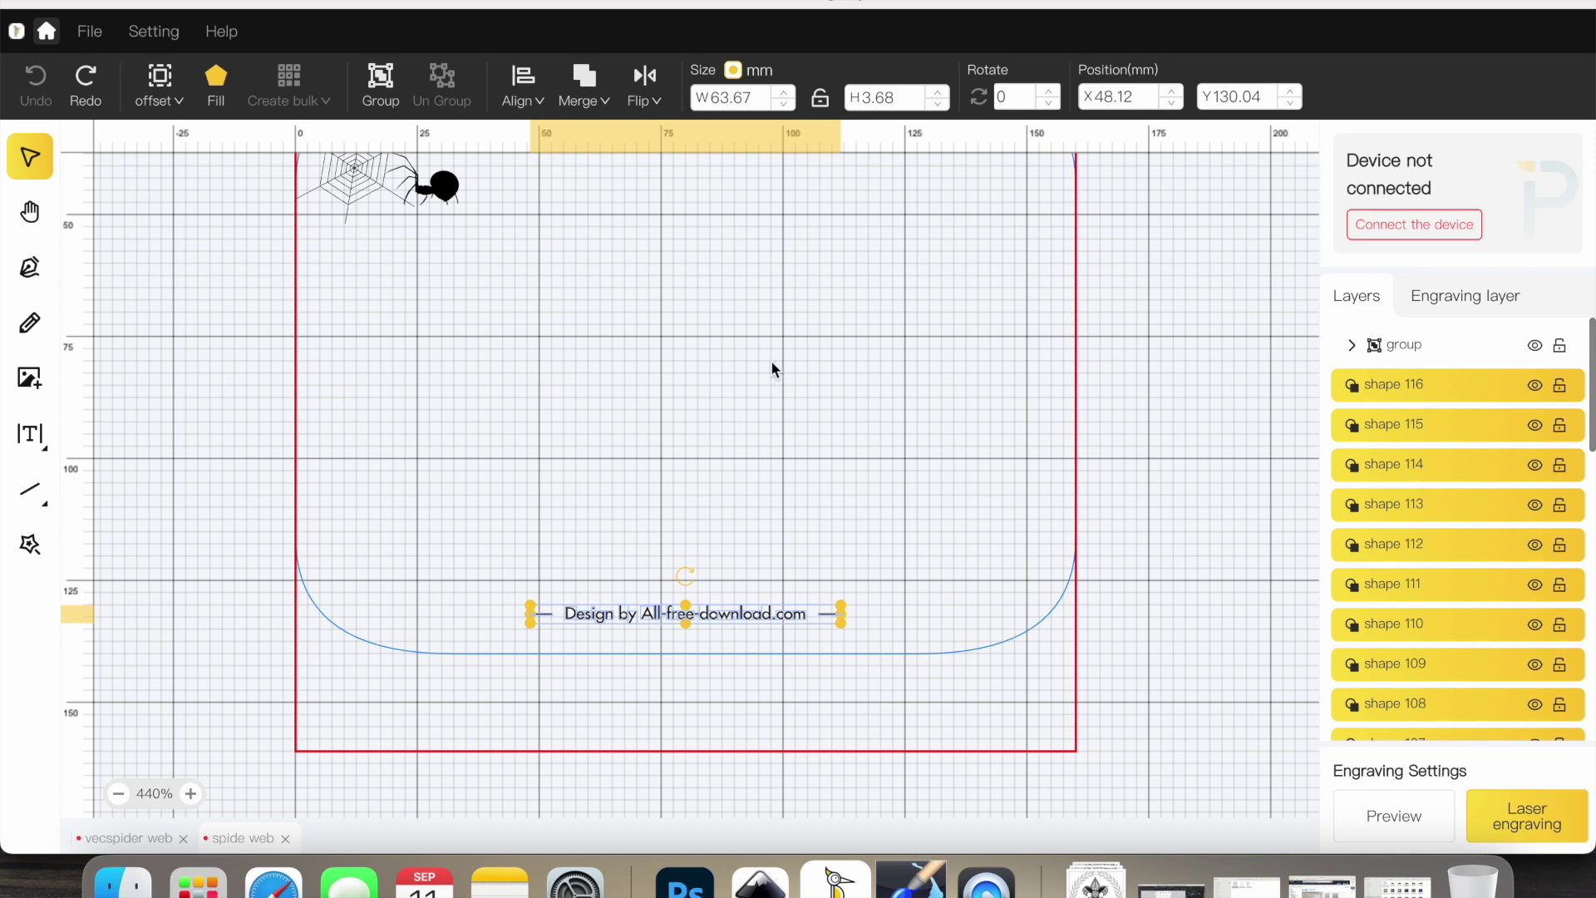
{"action": "scroll", "coordinate": [770, 360], "scroll_direction": "up", "scroll_amount": 5}
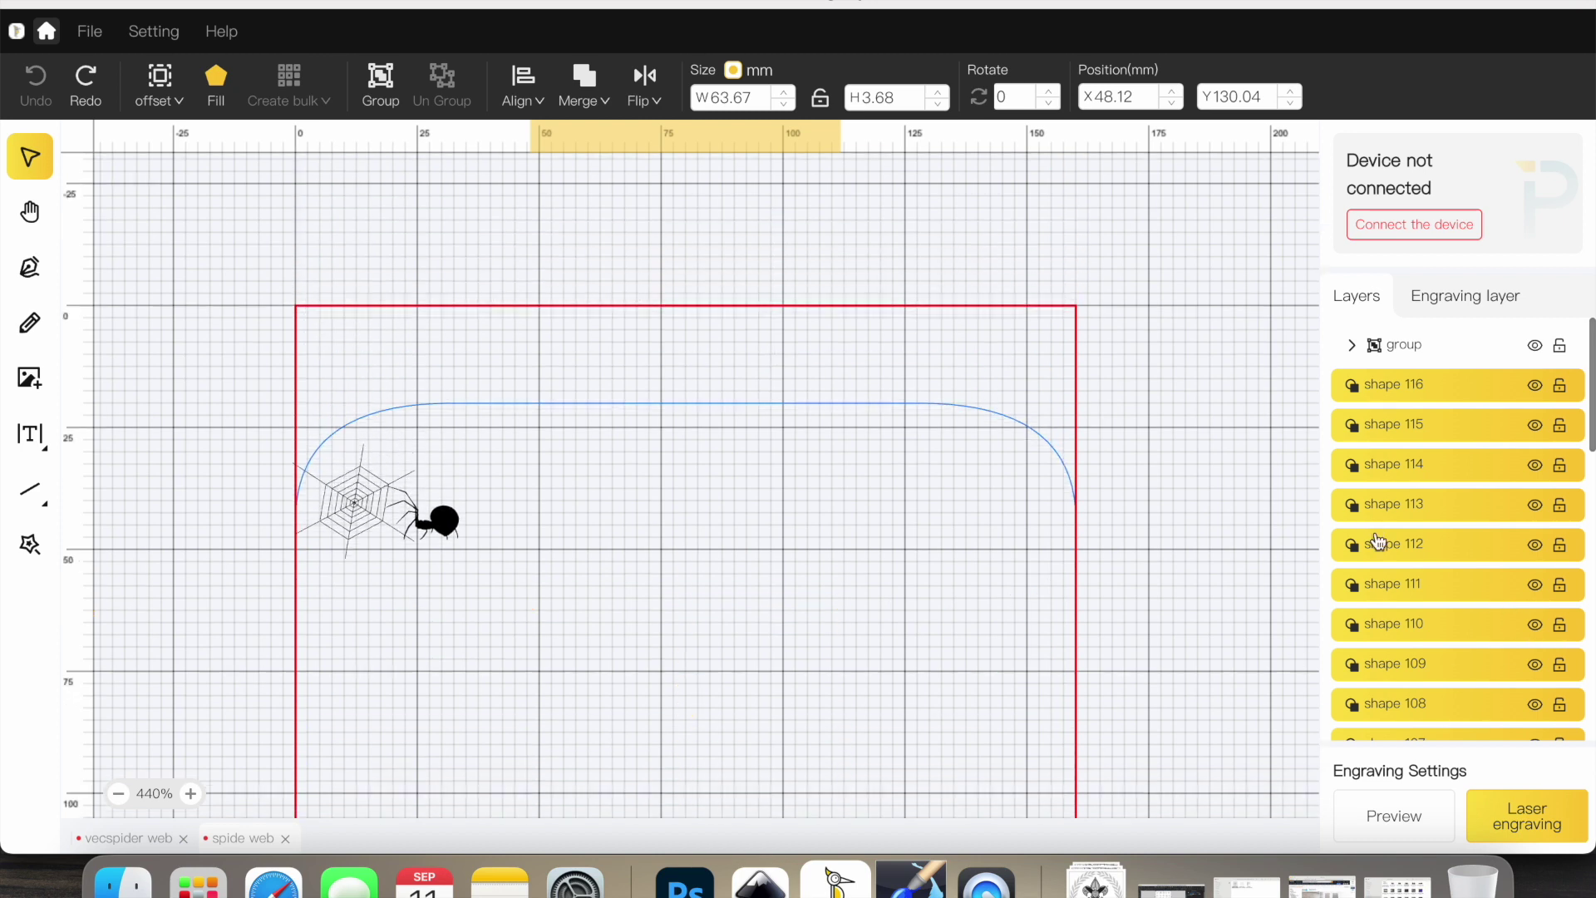
{"action": "left_click", "coordinate": [389, 95]}
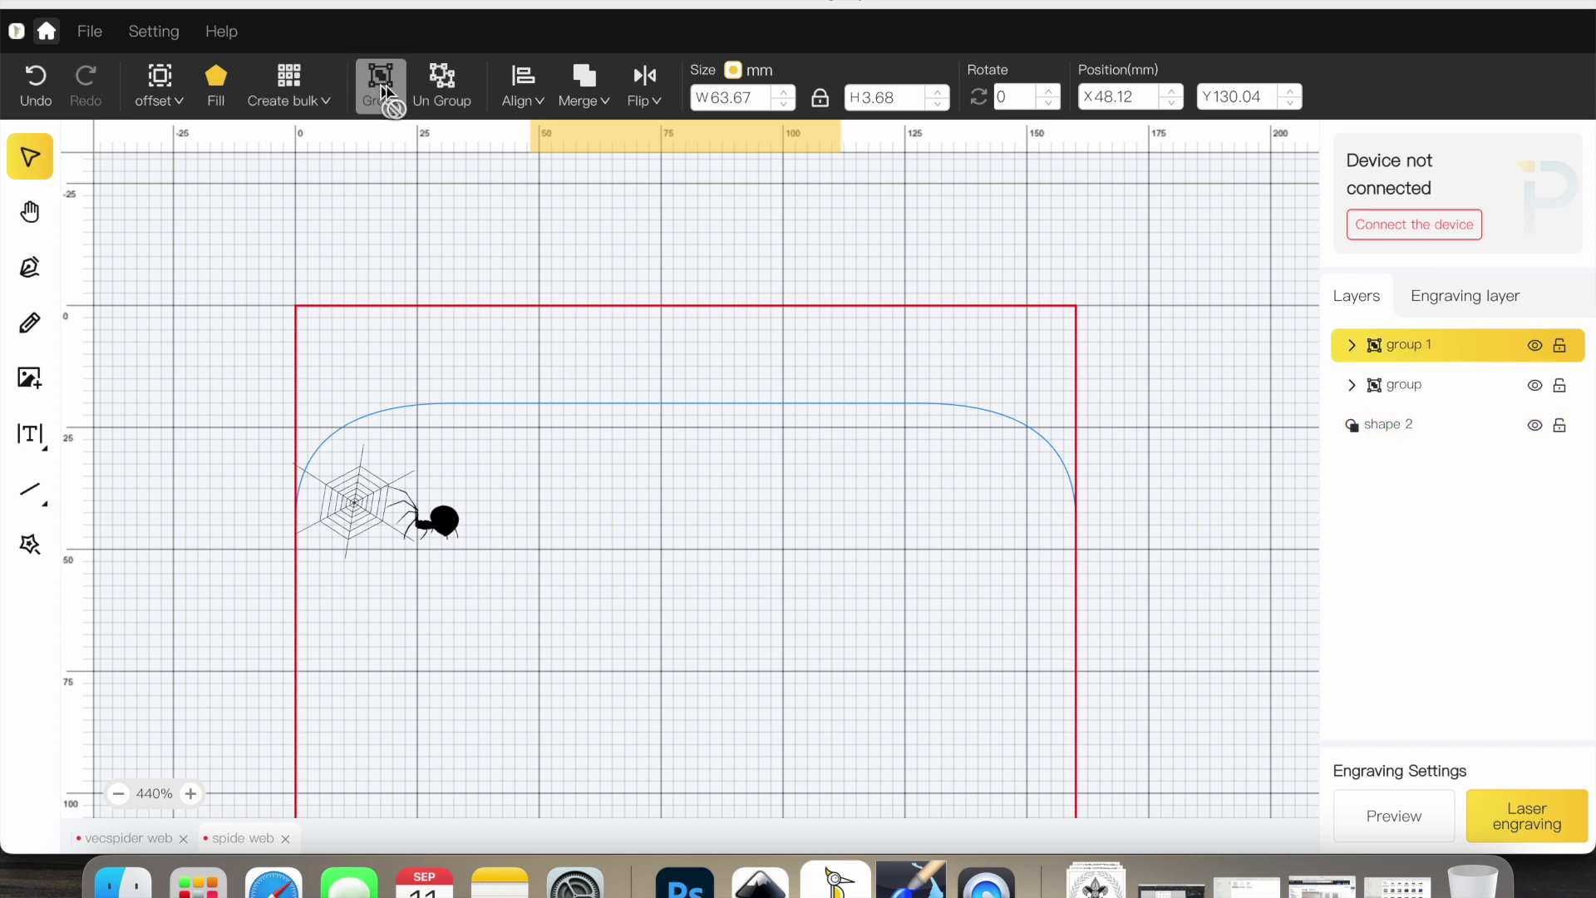
Hide group 1 so only the spider web and rounded outline show
{"action": "left_click", "coordinate": [1535, 347]}
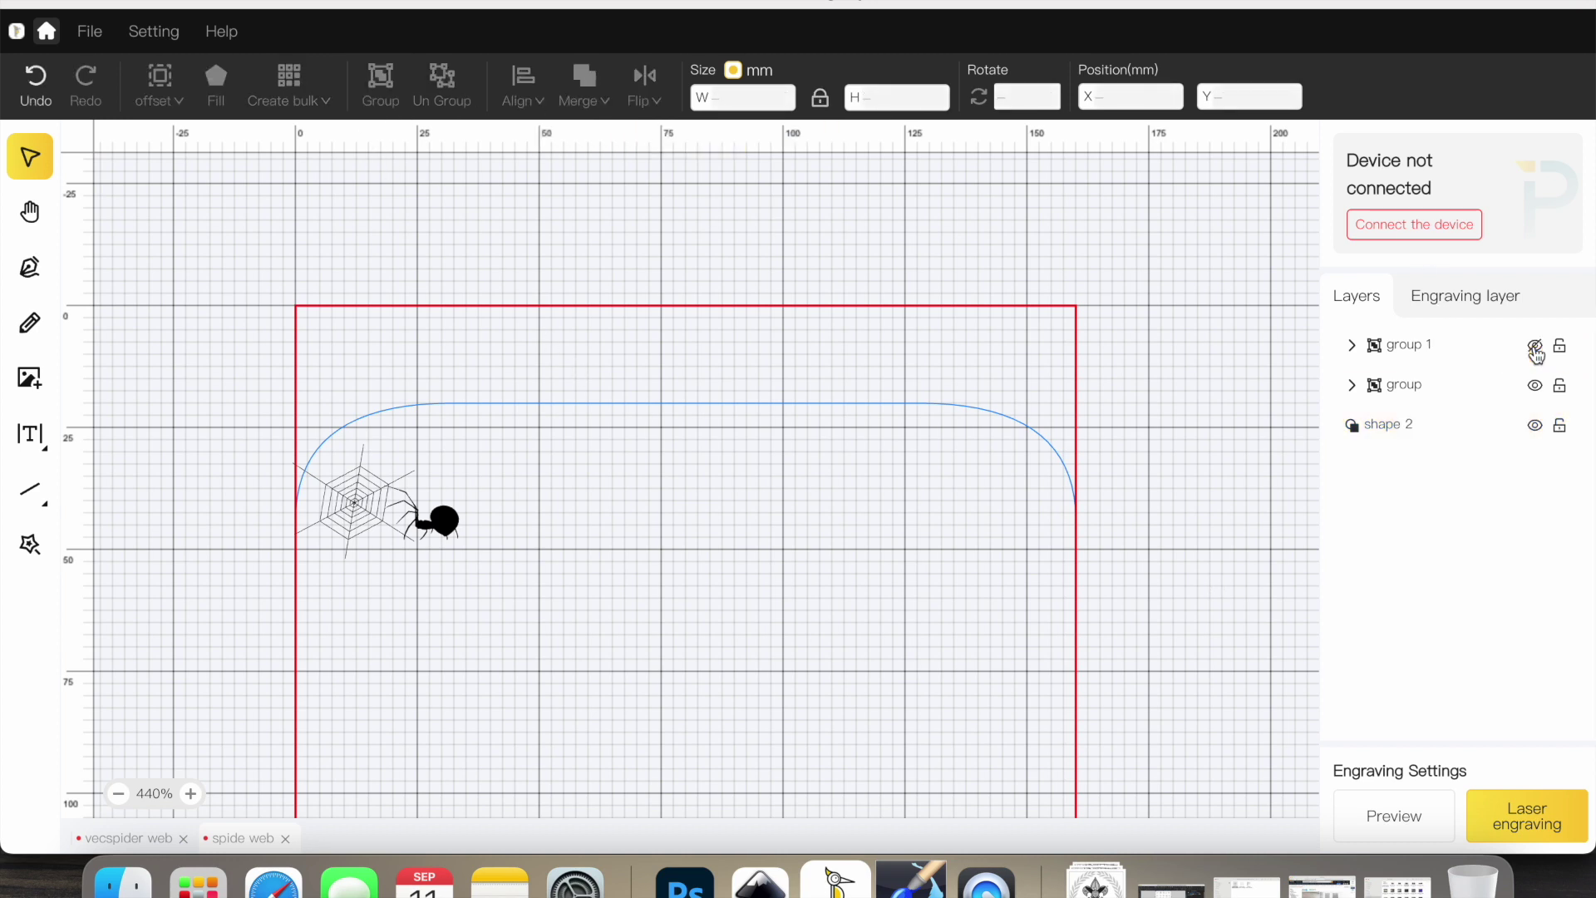
{"action": "scroll", "coordinate": [945, 613], "scroll_direction": "down", "scroll_amount": 10}
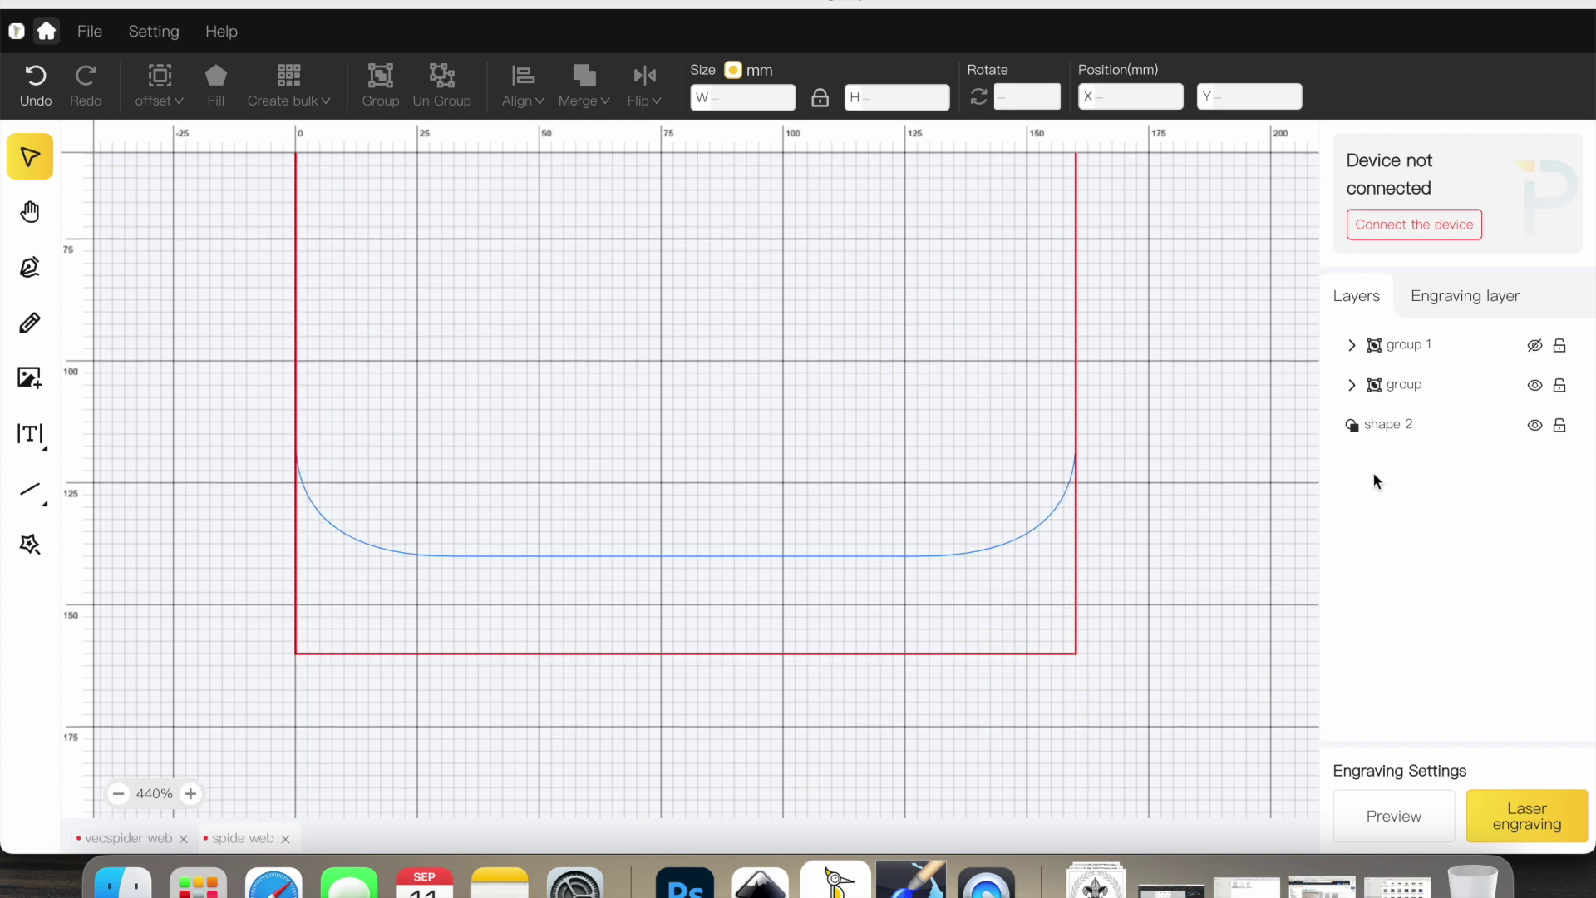
{"action": "scroll", "coordinate": [599, 545], "scroll_direction": "up", "scroll_amount": 7}
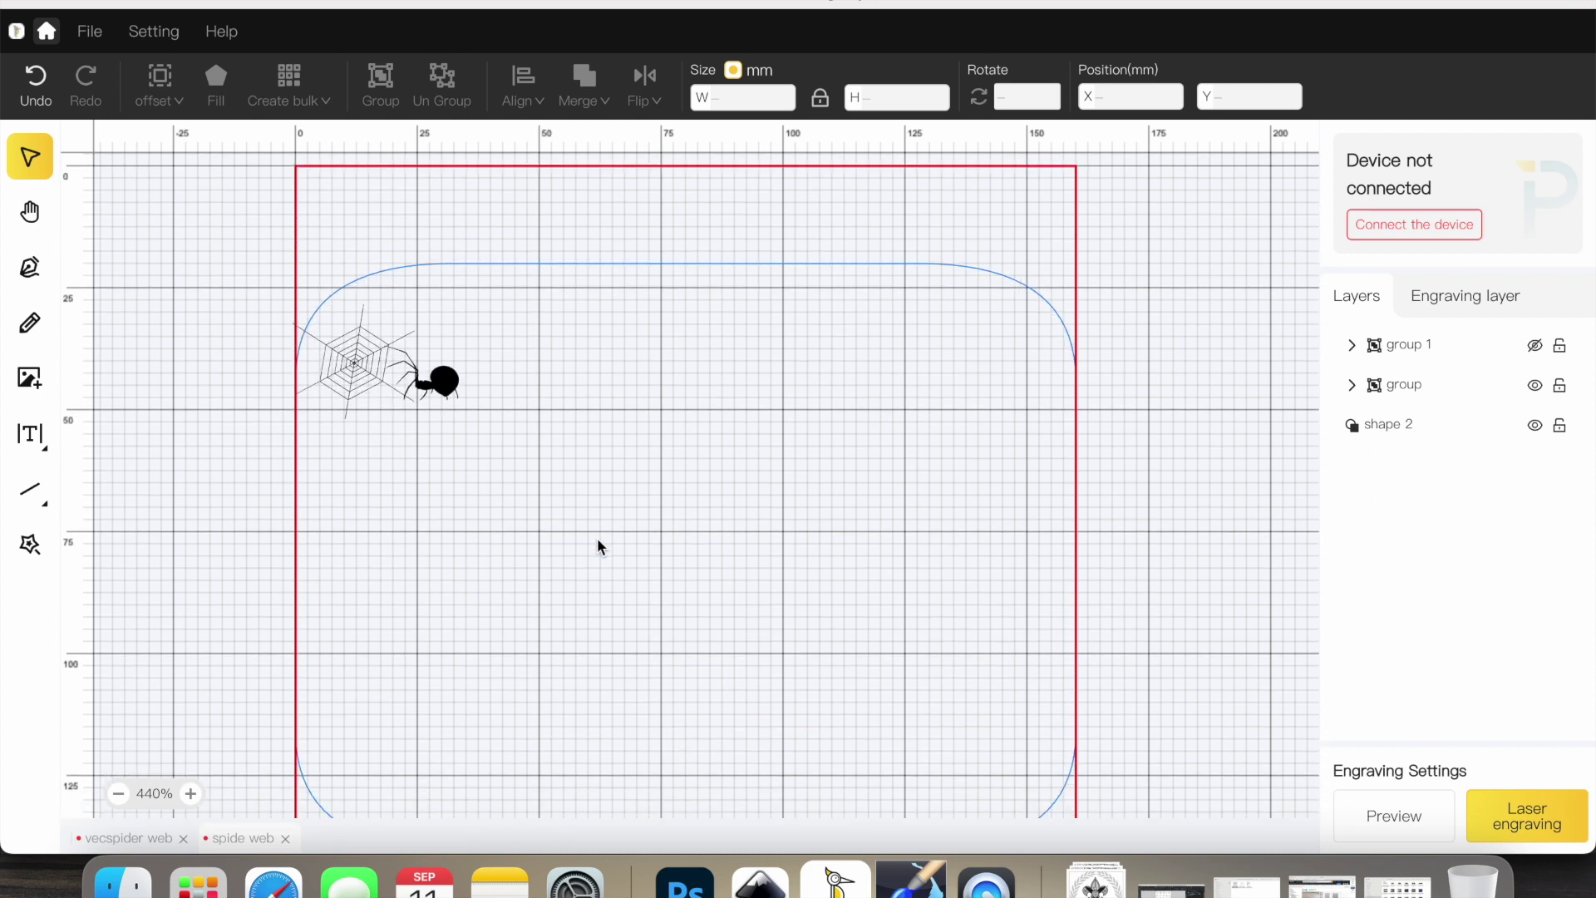
{"action": "scroll", "coordinate": [599, 545], "scroll_direction": "down", "scroll_amount": 2}
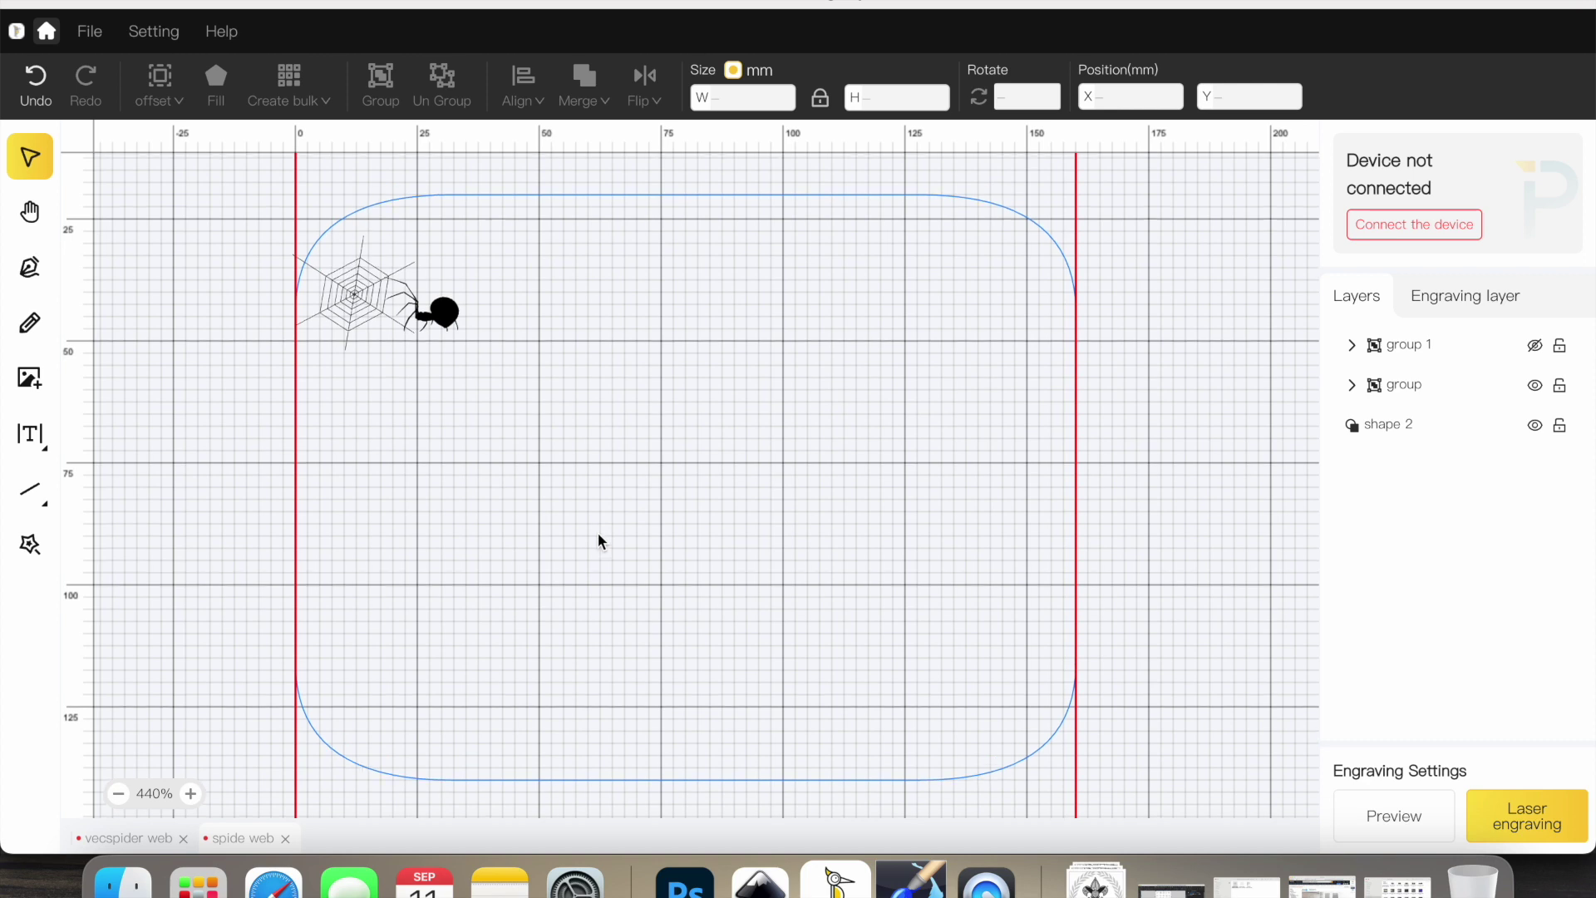
{"action": "scroll", "coordinate": [598, 542], "scroll_direction": "up", "scroll_amount": 1}
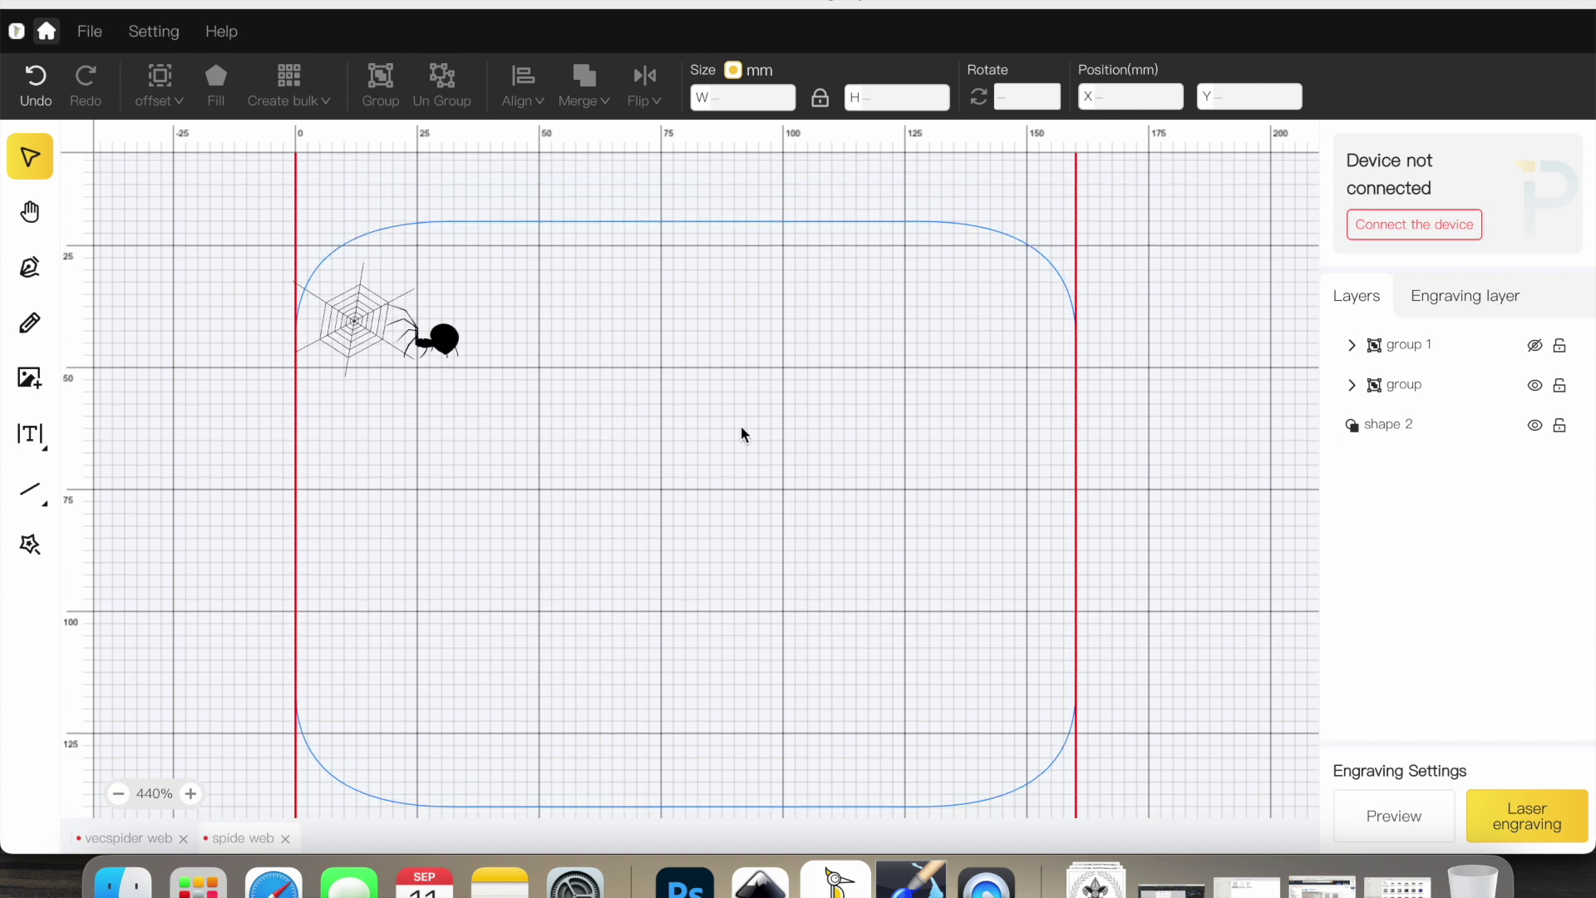
{"action": "scroll", "coordinate": [826, 438], "scroll_direction": "down", "scroll_amount": 2}
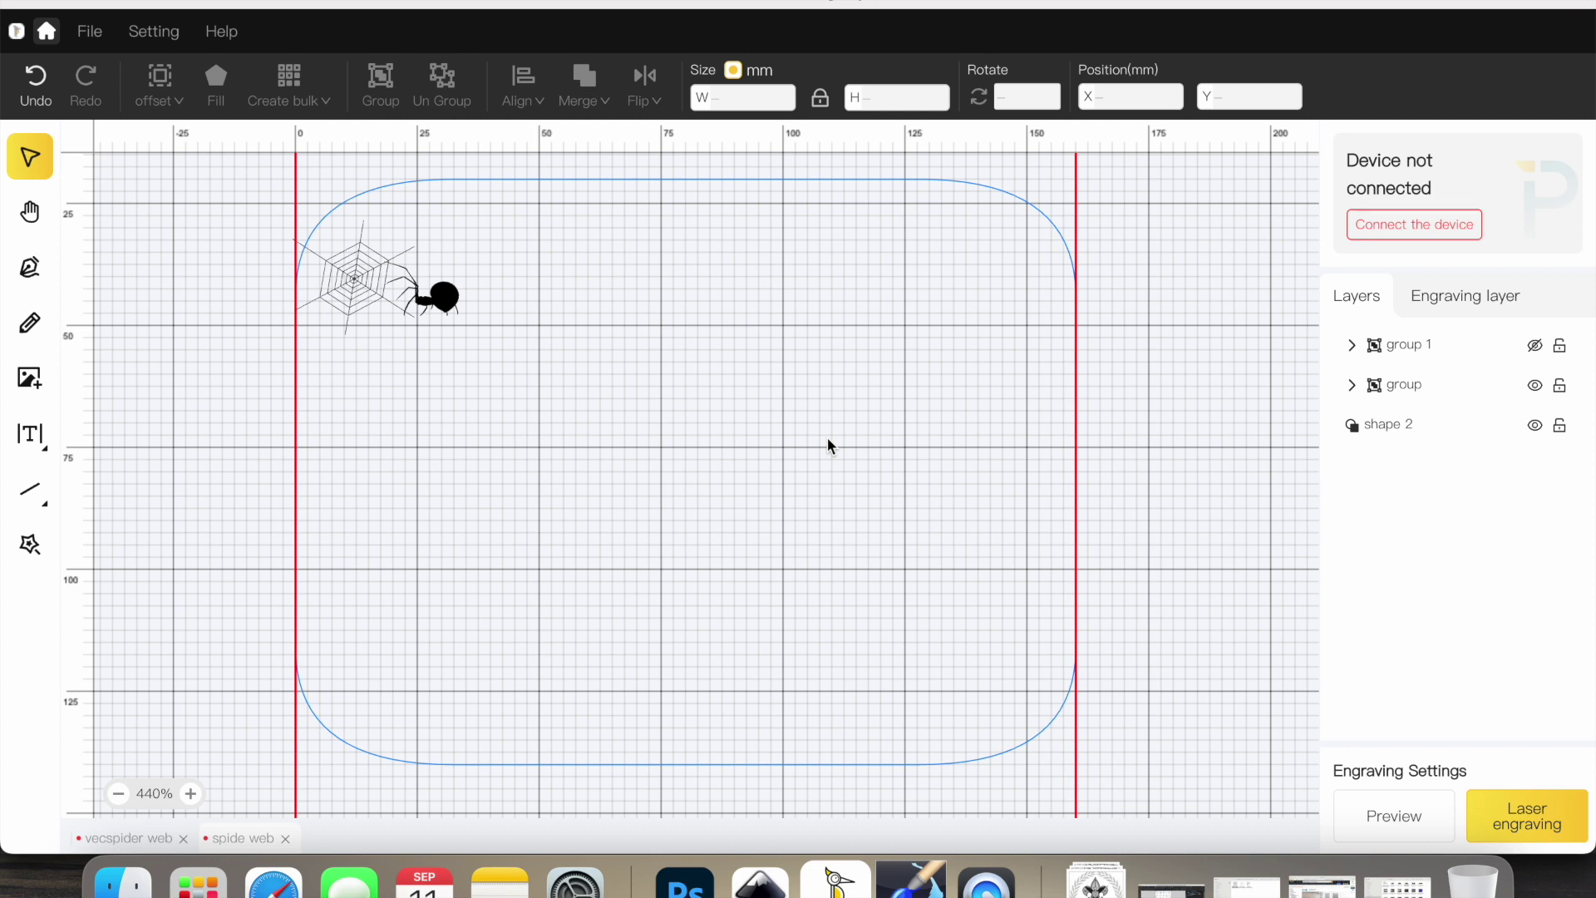
Switch from LaserPecker Design Space to Inkscape and its spider web drawings
{"action": "scroll", "coordinate": [705, 423], "scroll_direction": "up", "scroll_amount": 2}
{"action": "scroll", "coordinate": [706, 422], "scroll_direction": "down", "scroll_amount": 2}
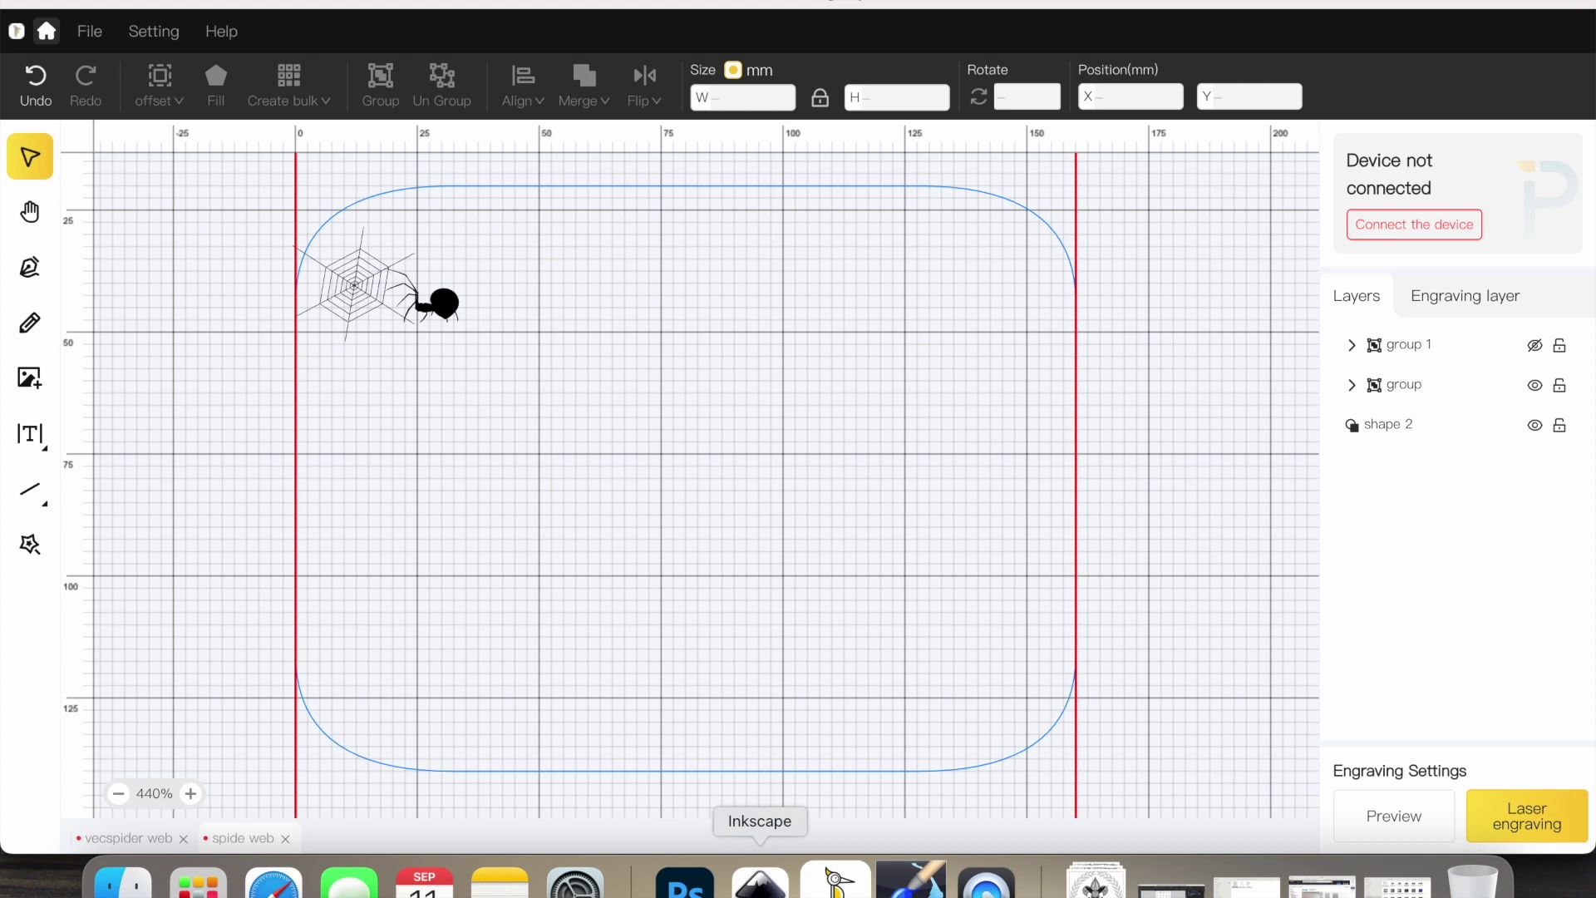
{"action": "left_click", "coordinate": [760, 883]}
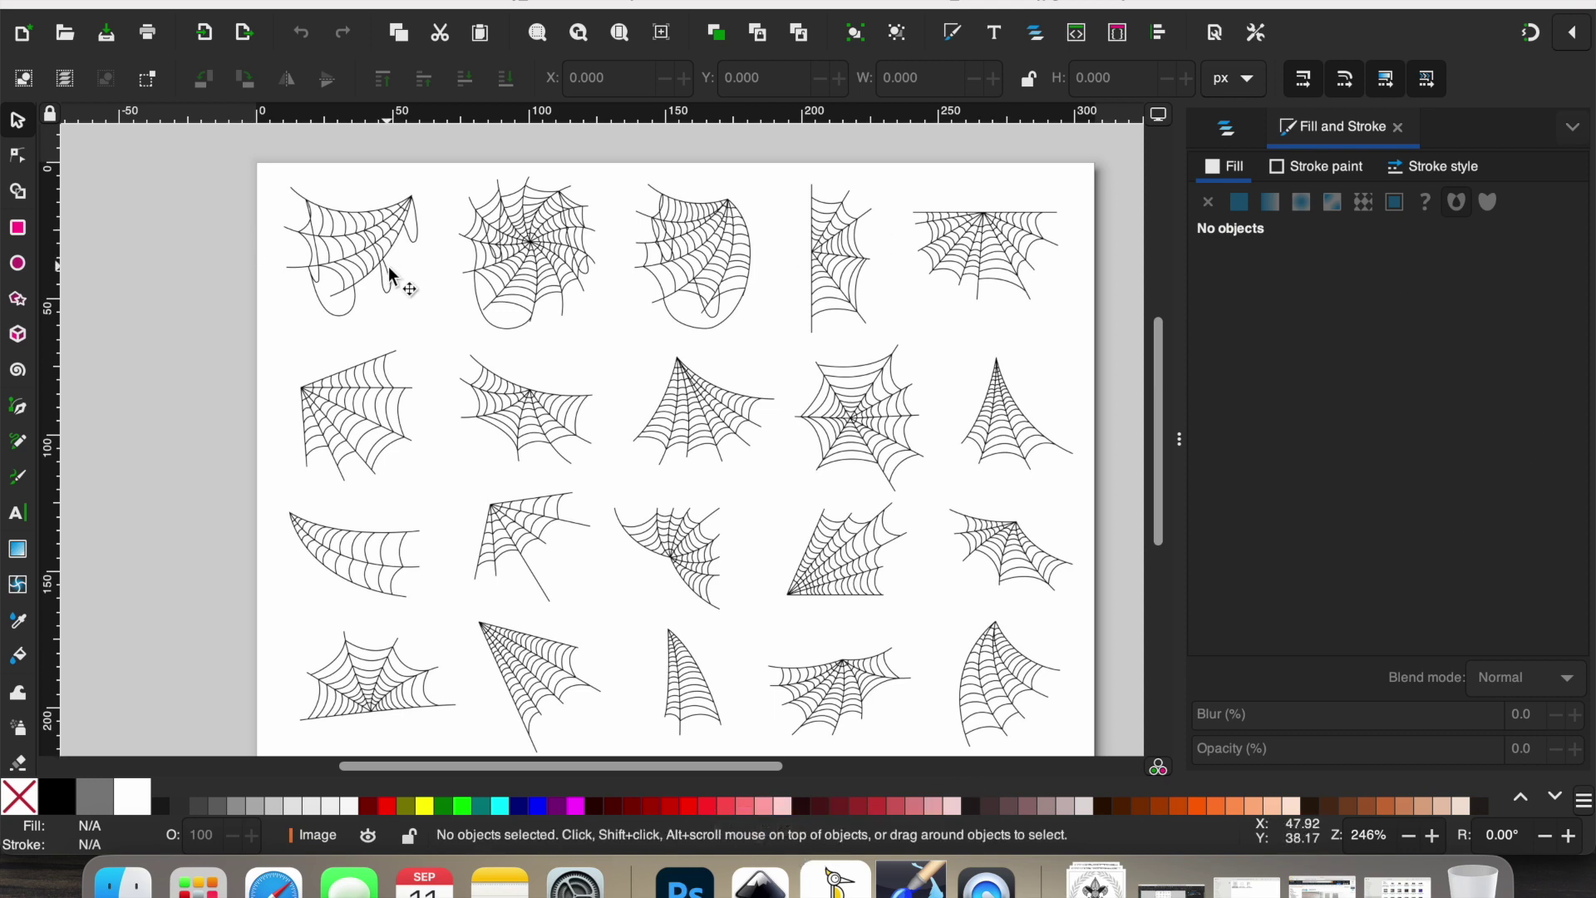
{"action": "scroll", "coordinate": [388, 266], "scroll_direction": "up", "scroll_amount": 3}
{"action": "scroll", "coordinate": [391, 276], "scroll_direction": "right", "scroll_amount": 3}
{"action": "scroll", "coordinate": [391, 276], "scroll_direction": "down", "scroll_amount": 3}
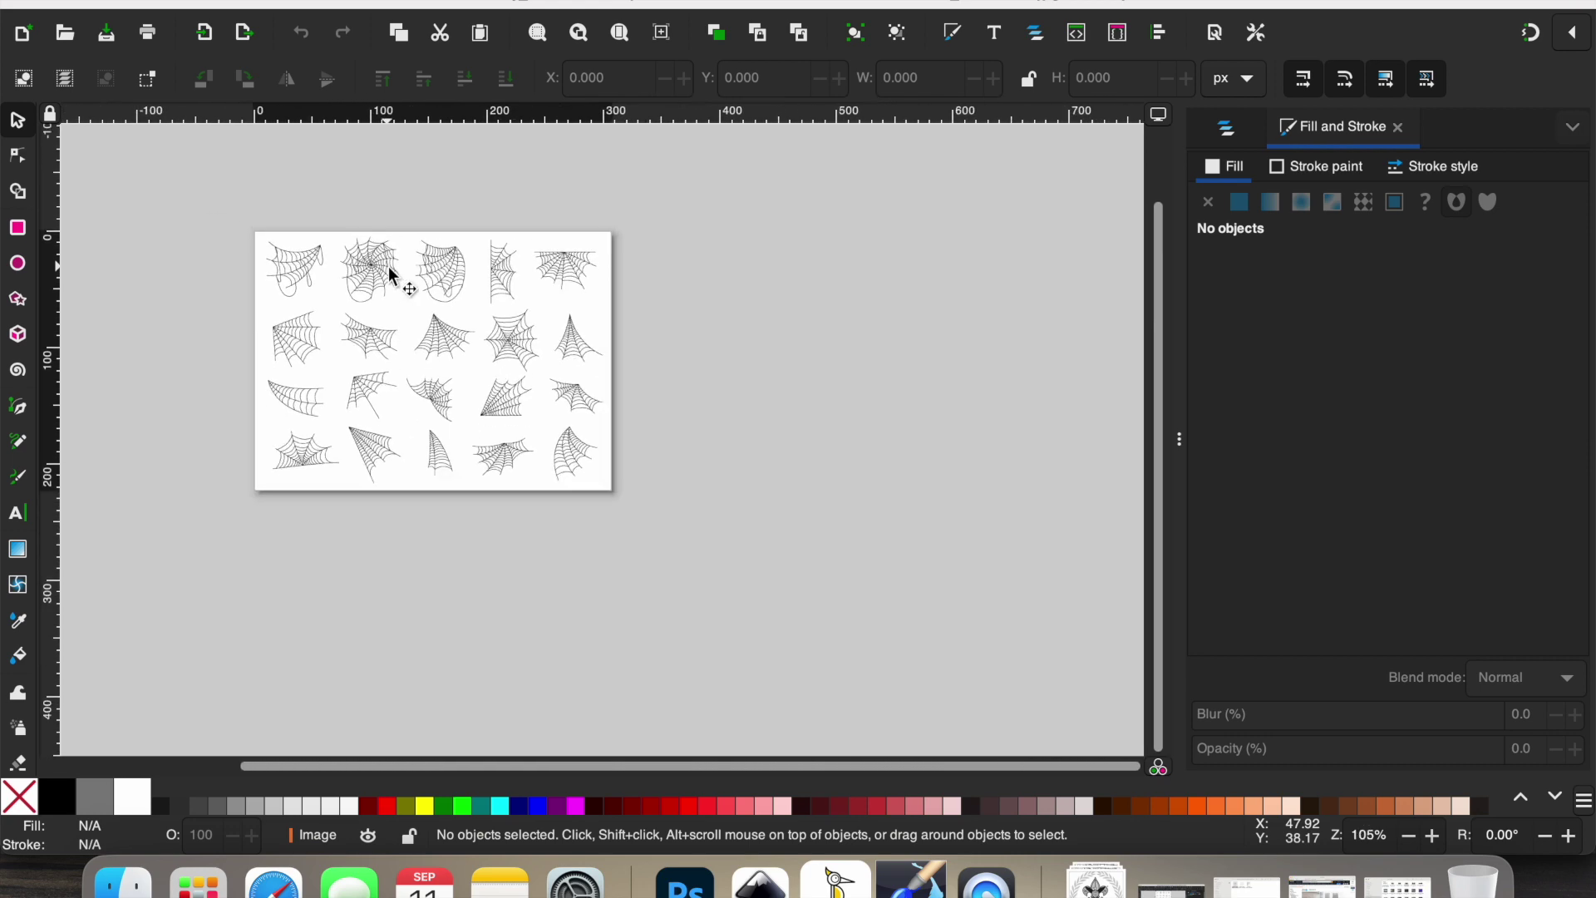
{"action": "scroll", "coordinate": [393, 276], "scroll_direction": "left", "scroll_amount": 5}
{"action": "scroll", "coordinate": [393, 276], "scroll_direction": "up", "scroll_amount": 2}
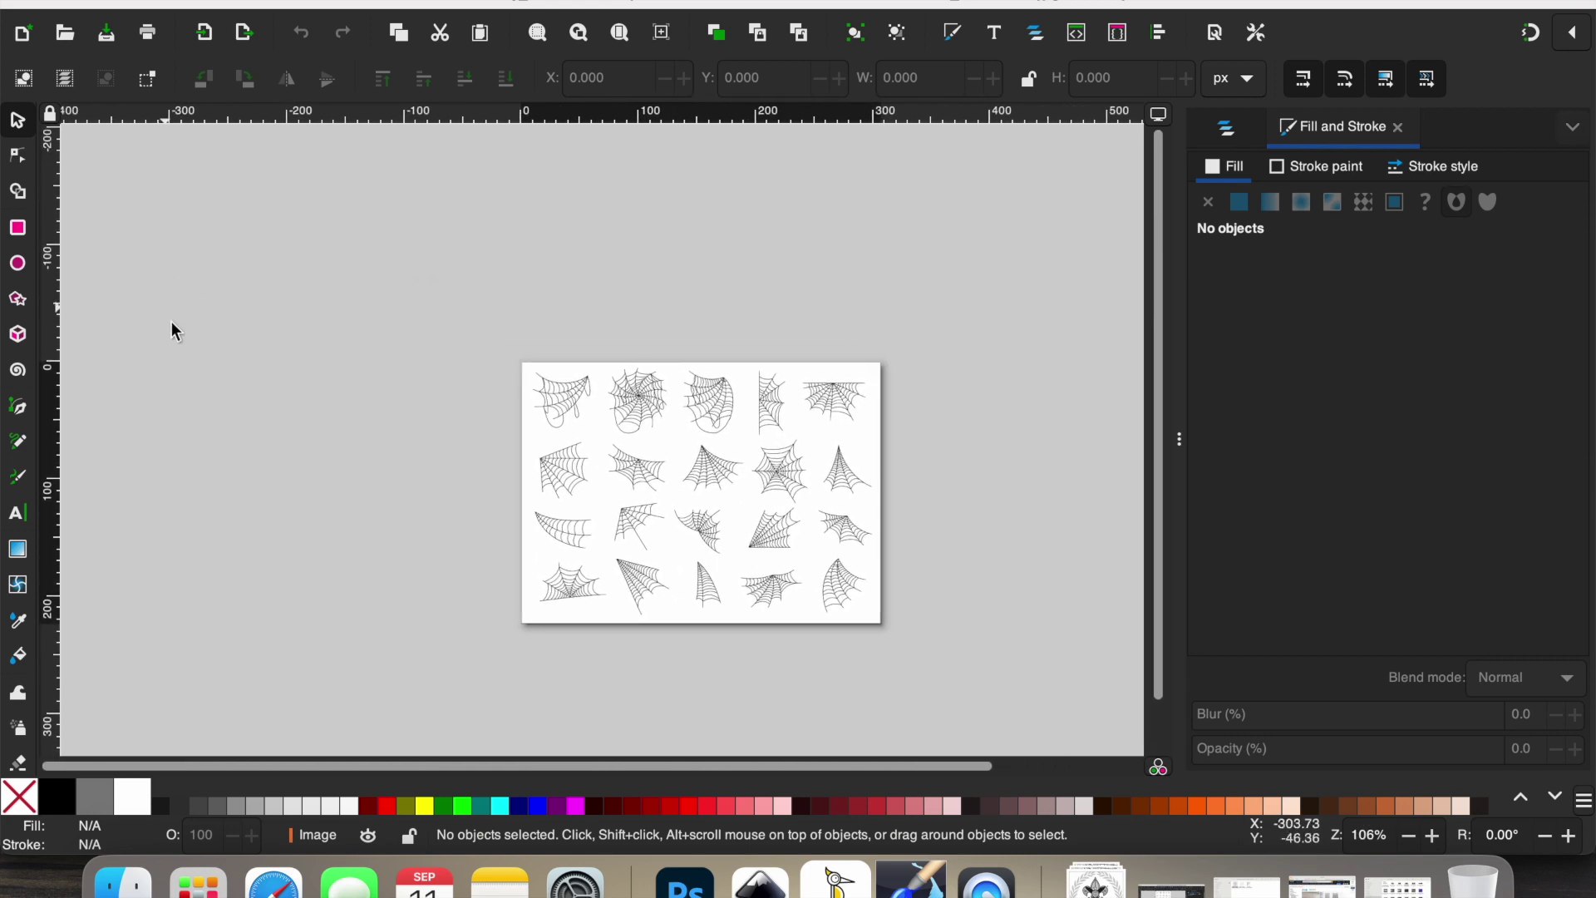
{"action": "scroll", "coordinate": [353, 372], "scroll_direction": "left", "scroll_amount": 3}
{"action": "scroll", "coordinate": [353, 372], "scroll_direction": "down", "scroll_amount": 1}
{"action": "scroll", "coordinate": [352, 370], "scroll_direction": "up", "scroll_amount": 1}
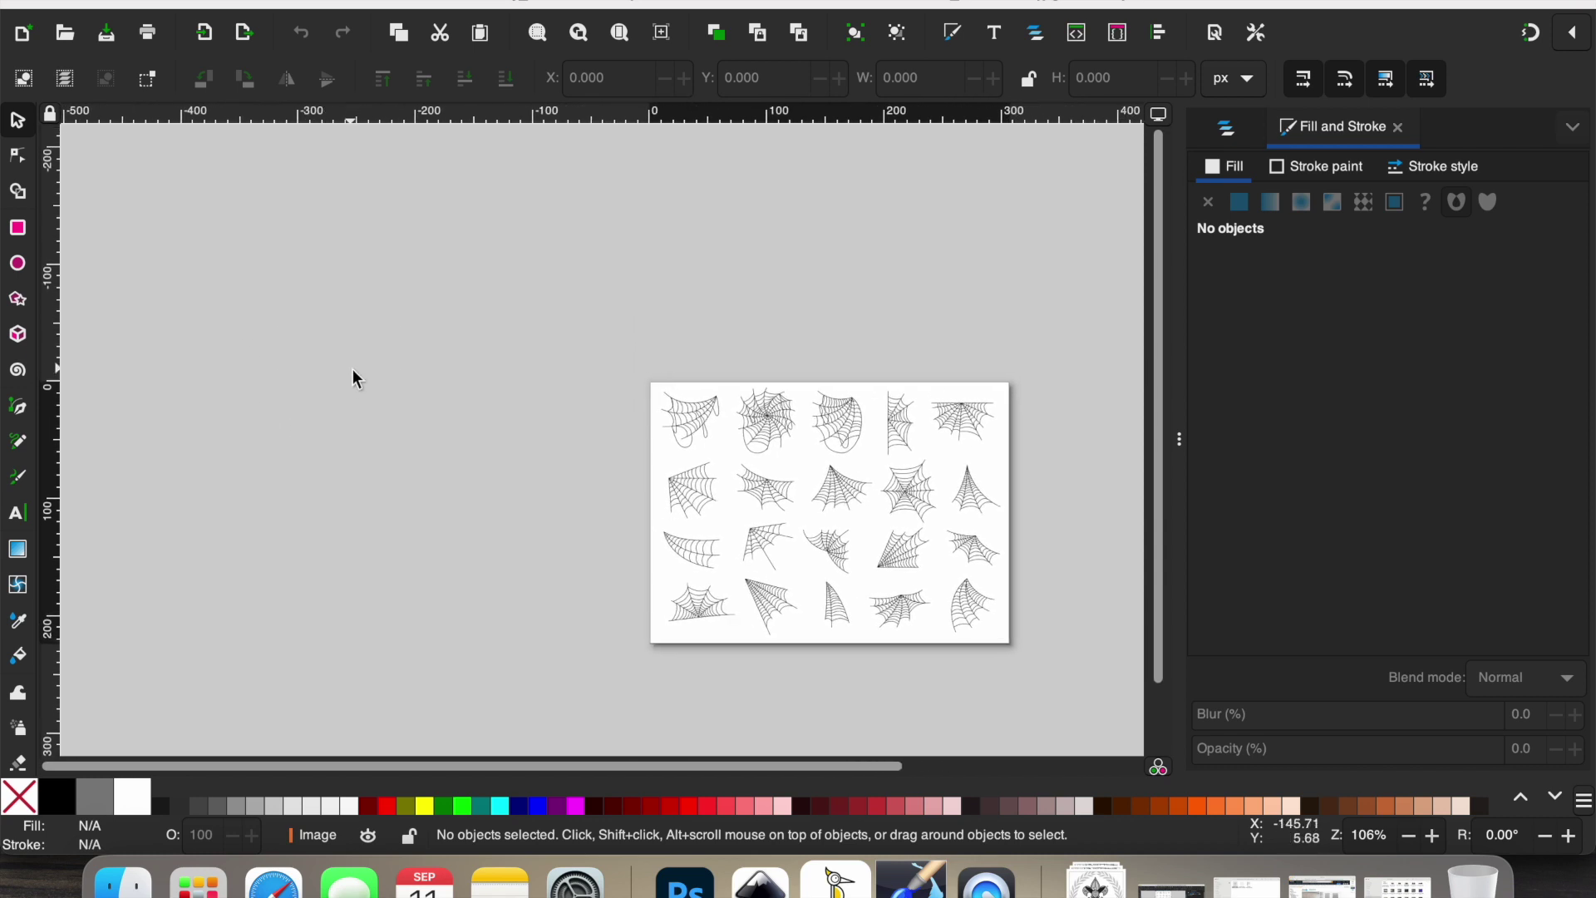
{"action": "scroll", "coordinate": [353, 371], "scroll_direction": "right", "scroll_amount": 4}
{"action": "scroll", "coordinate": [352, 371], "scroll_direction": "down", "scroll_amount": 2}
{"action": "scroll", "coordinate": [353, 369], "scroll_direction": "up", "scroll_amount": 3}
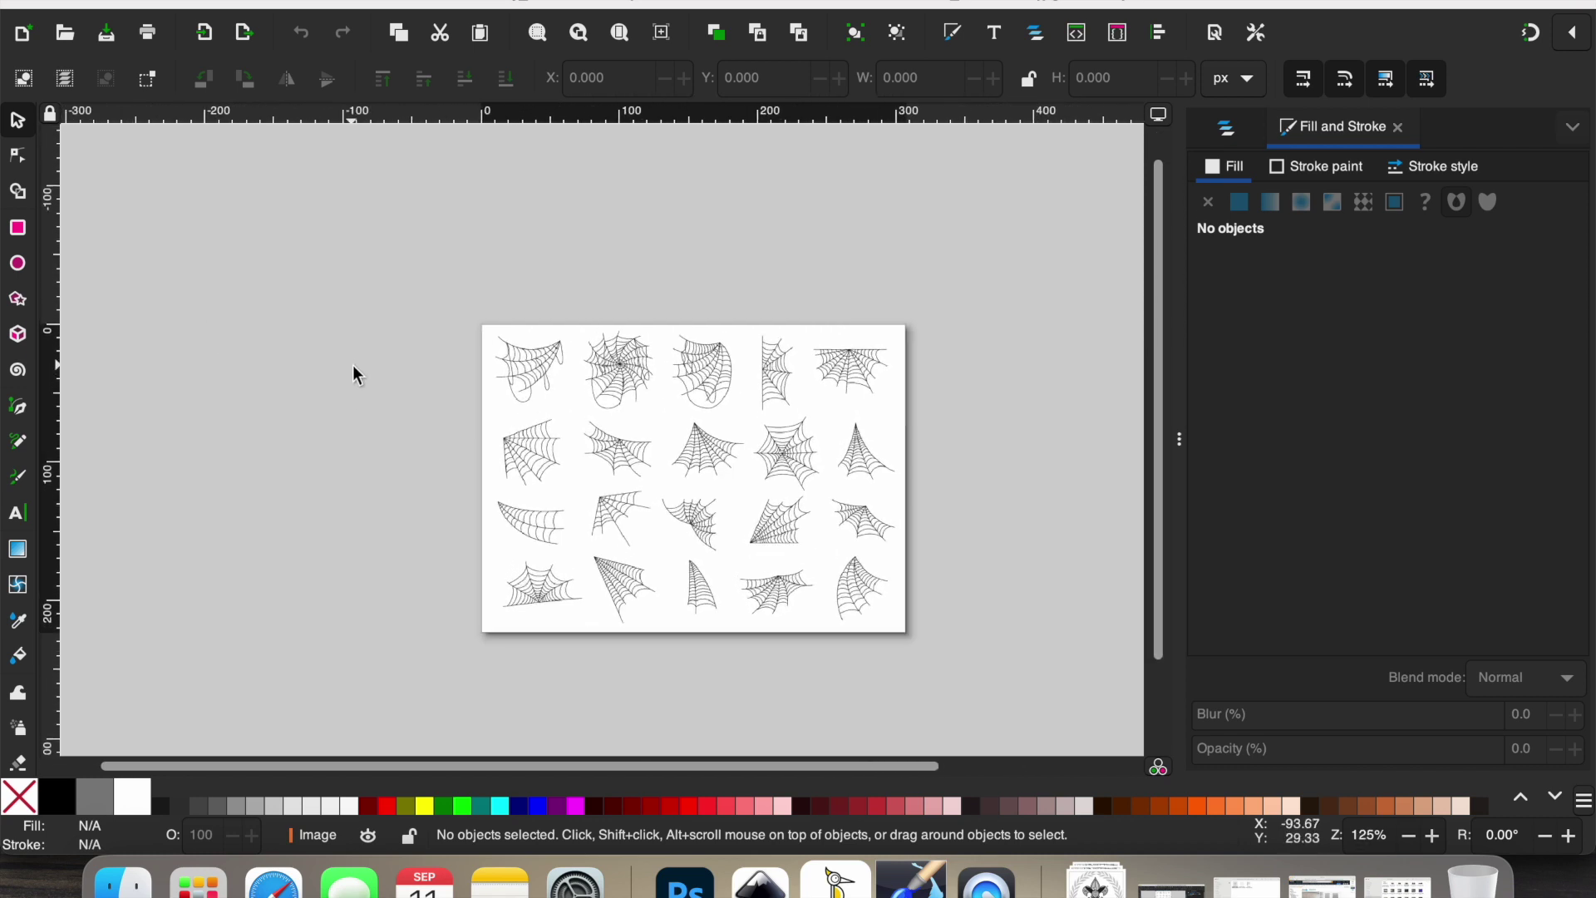
{"action": "scroll", "coordinate": [467, 374], "scroll_direction": "right", "scroll_amount": 5}
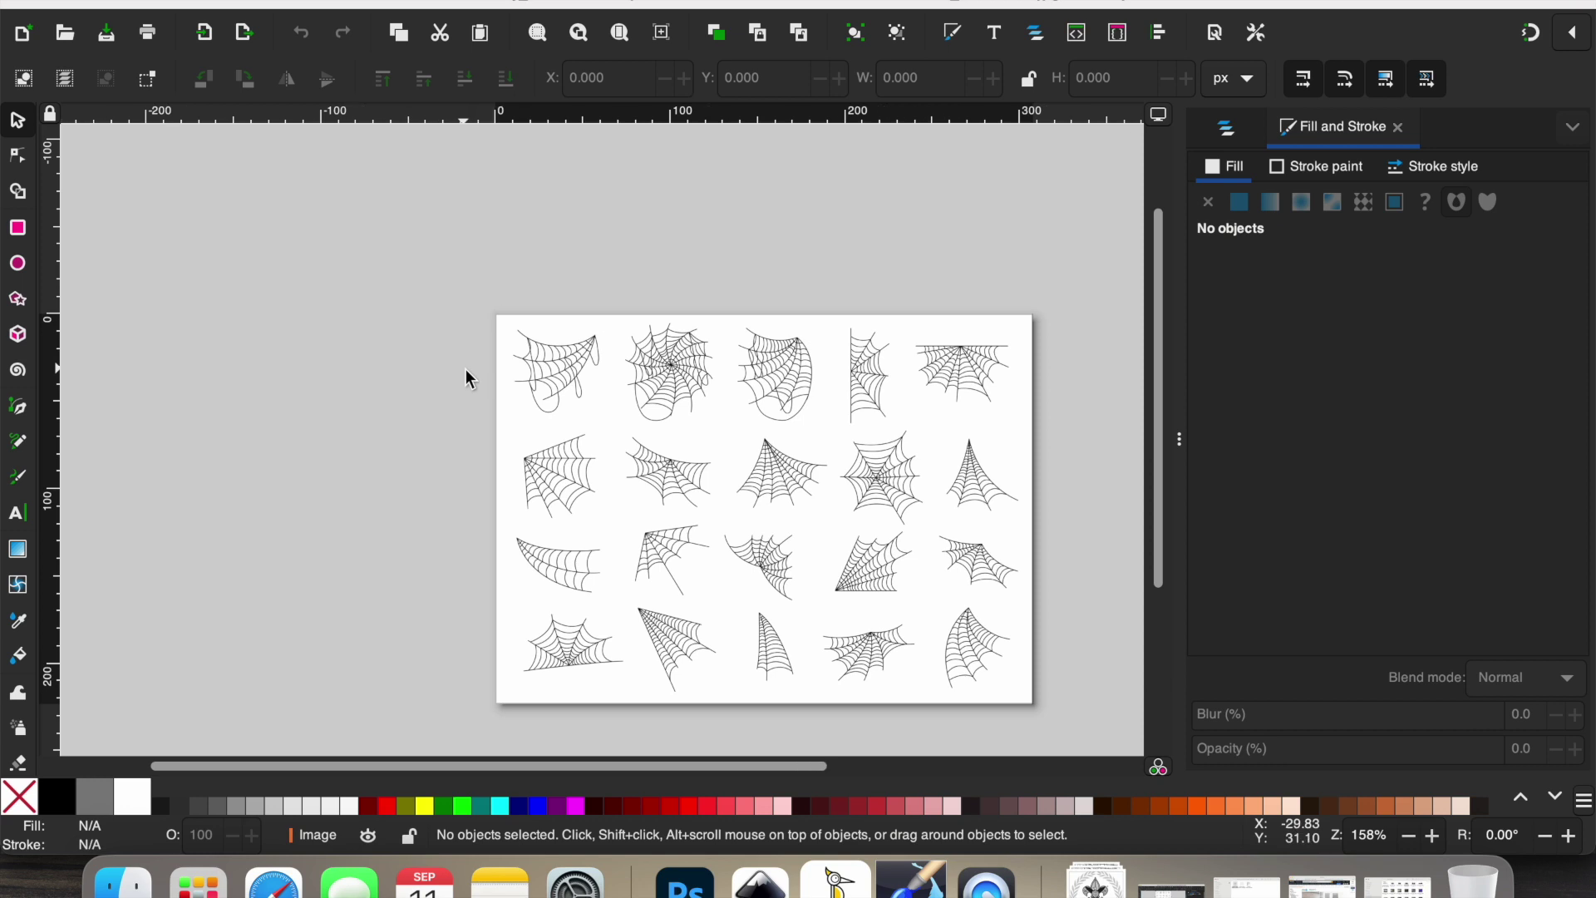
{"action": "scroll", "coordinate": [463, 374], "scroll_direction": "down", "scroll_amount": 2}
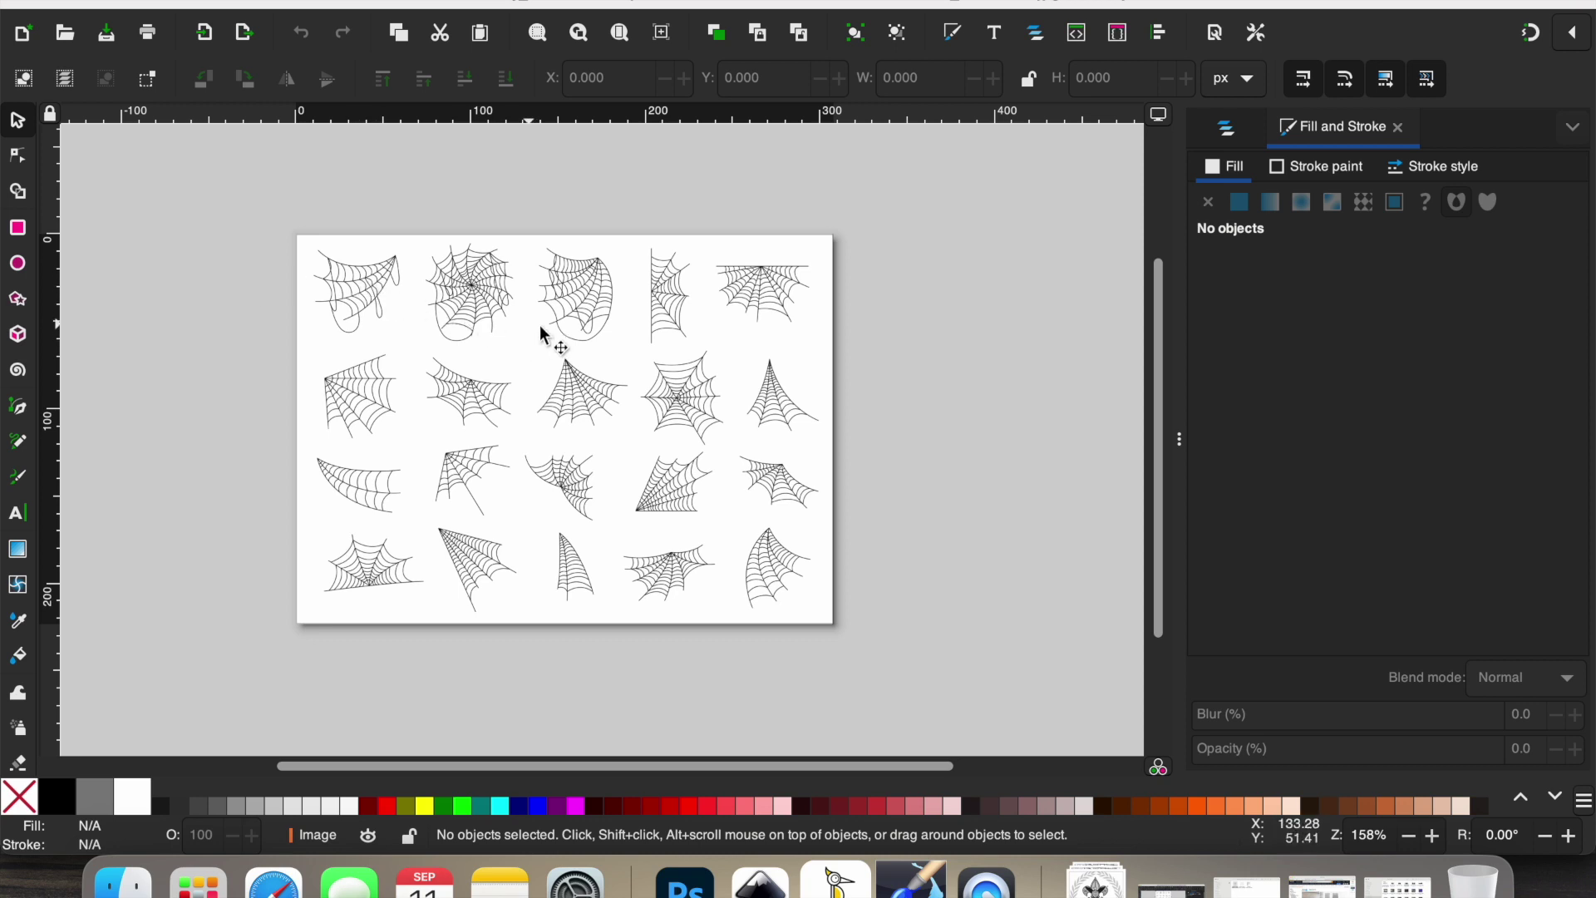
{"action": "scroll", "coordinate": [663, 349], "scroll_direction": "left", "scroll_amount": 5}
{"action": "scroll", "coordinate": [662, 349], "scroll_direction": "right", "scroll_amount": 5}
{"action": "scroll", "coordinate": [665, 352], "scroll_direction": "down", "scroll_amount": 1}
{"action": "scroll", "coordinate": [666, 352], "scroll_direction": "left", "scroll_amount": 1}
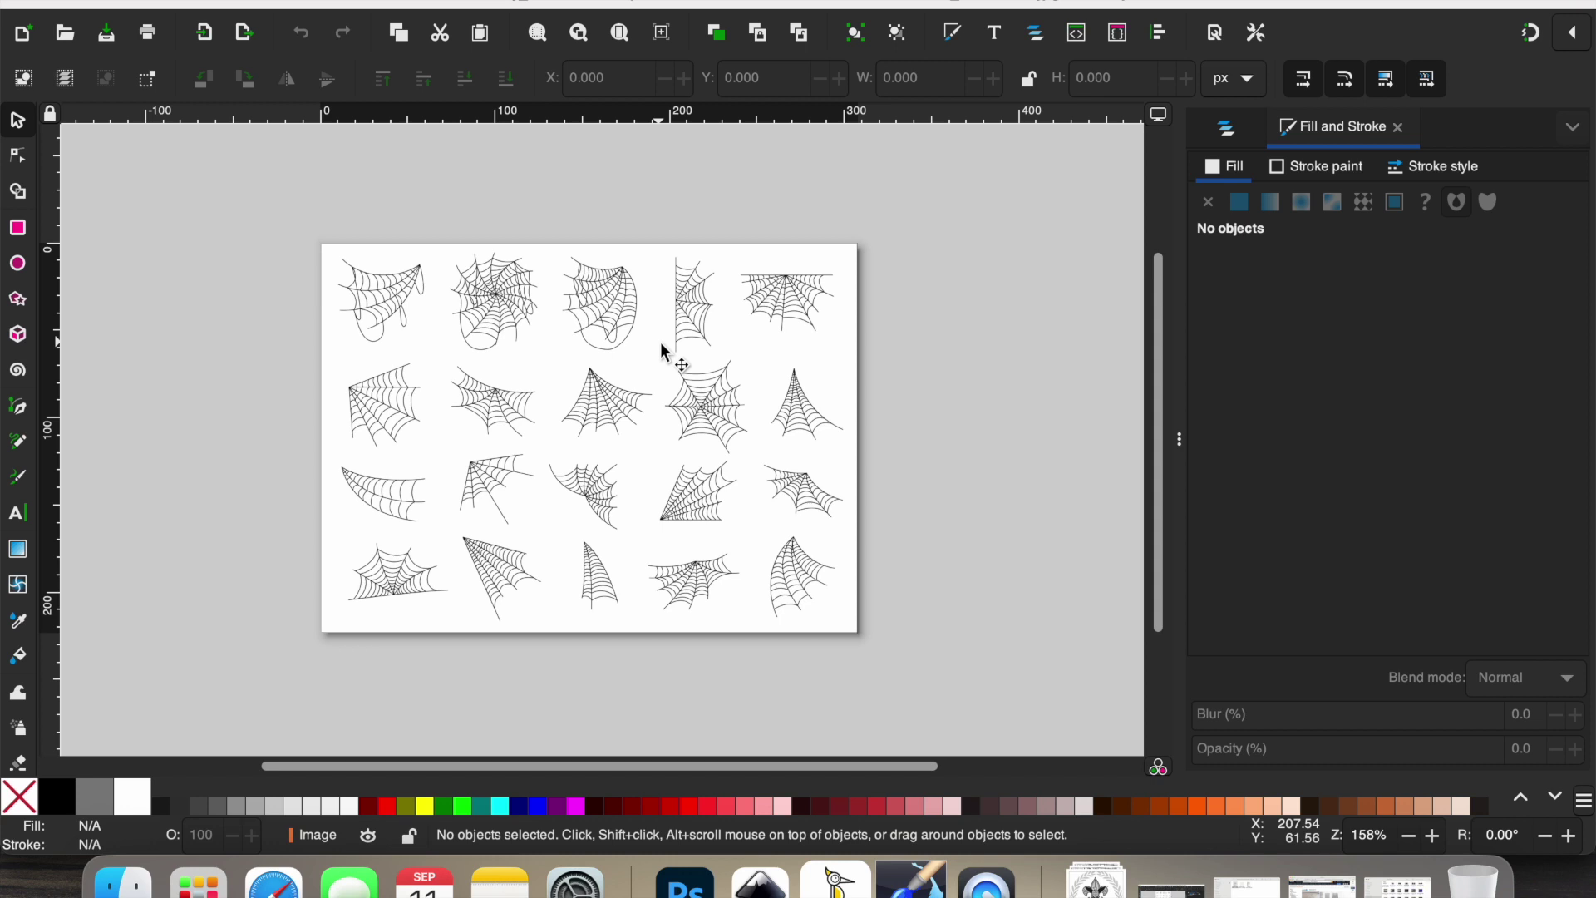
{"action": "scroll", "coordinate": [664, 348], "scroll_direction": "left", "scroll_amount": 6}
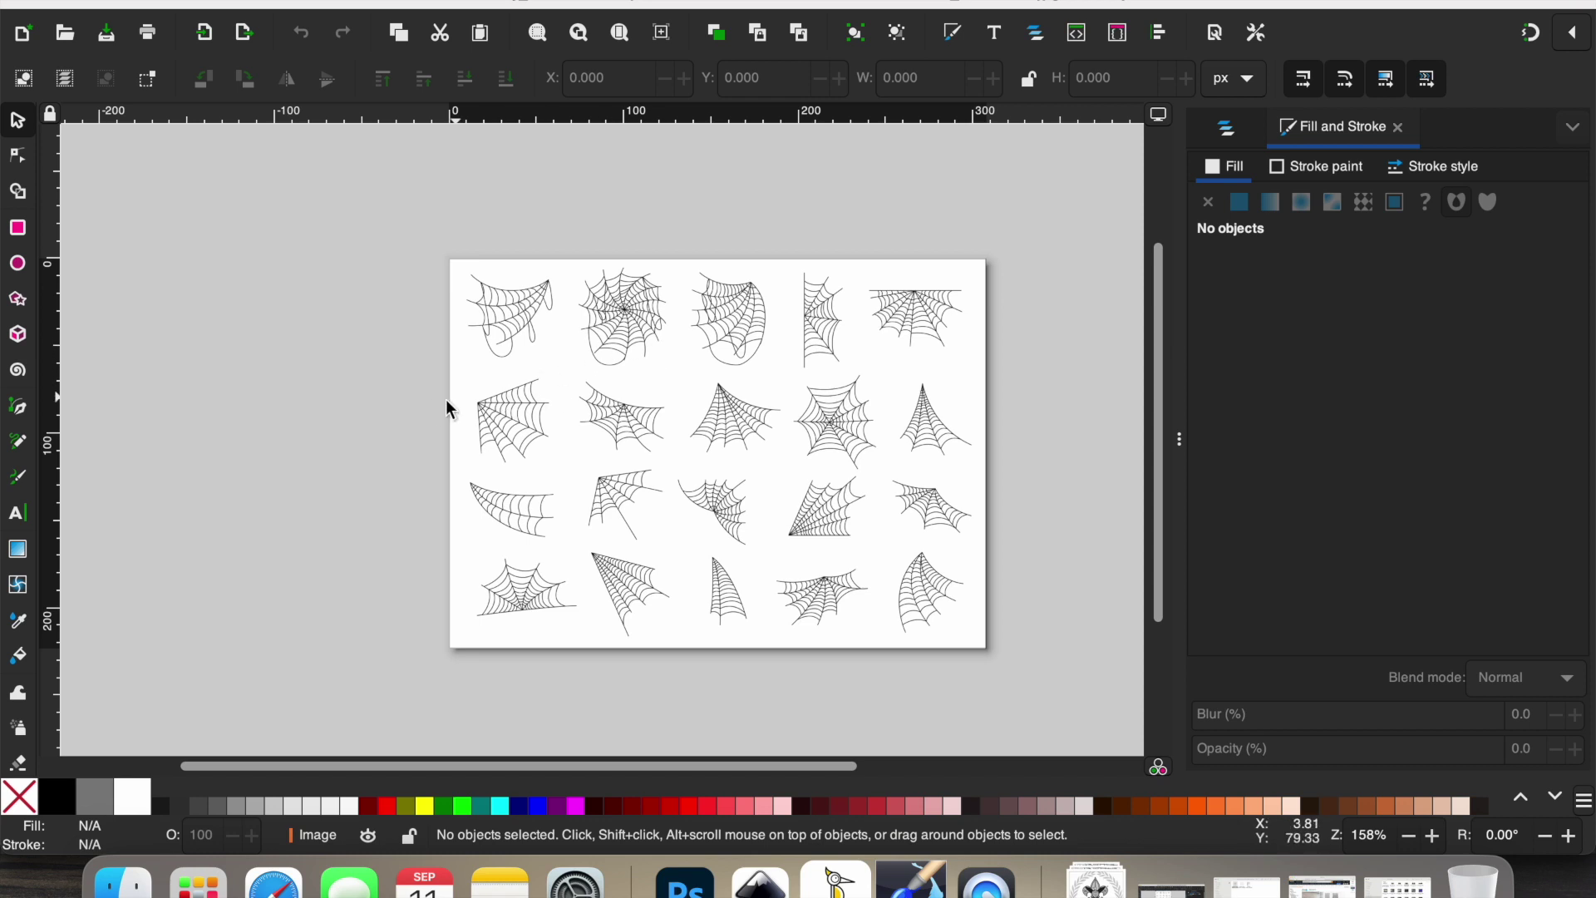
{"action": "scroll", "coordinate": [432, 406], "scroll_direction": "right", "scroll_amount": 5}
{"action": "scroll", "coordinate": [433, 406], "scroll_direction": "down", "scroll_amount": 2}
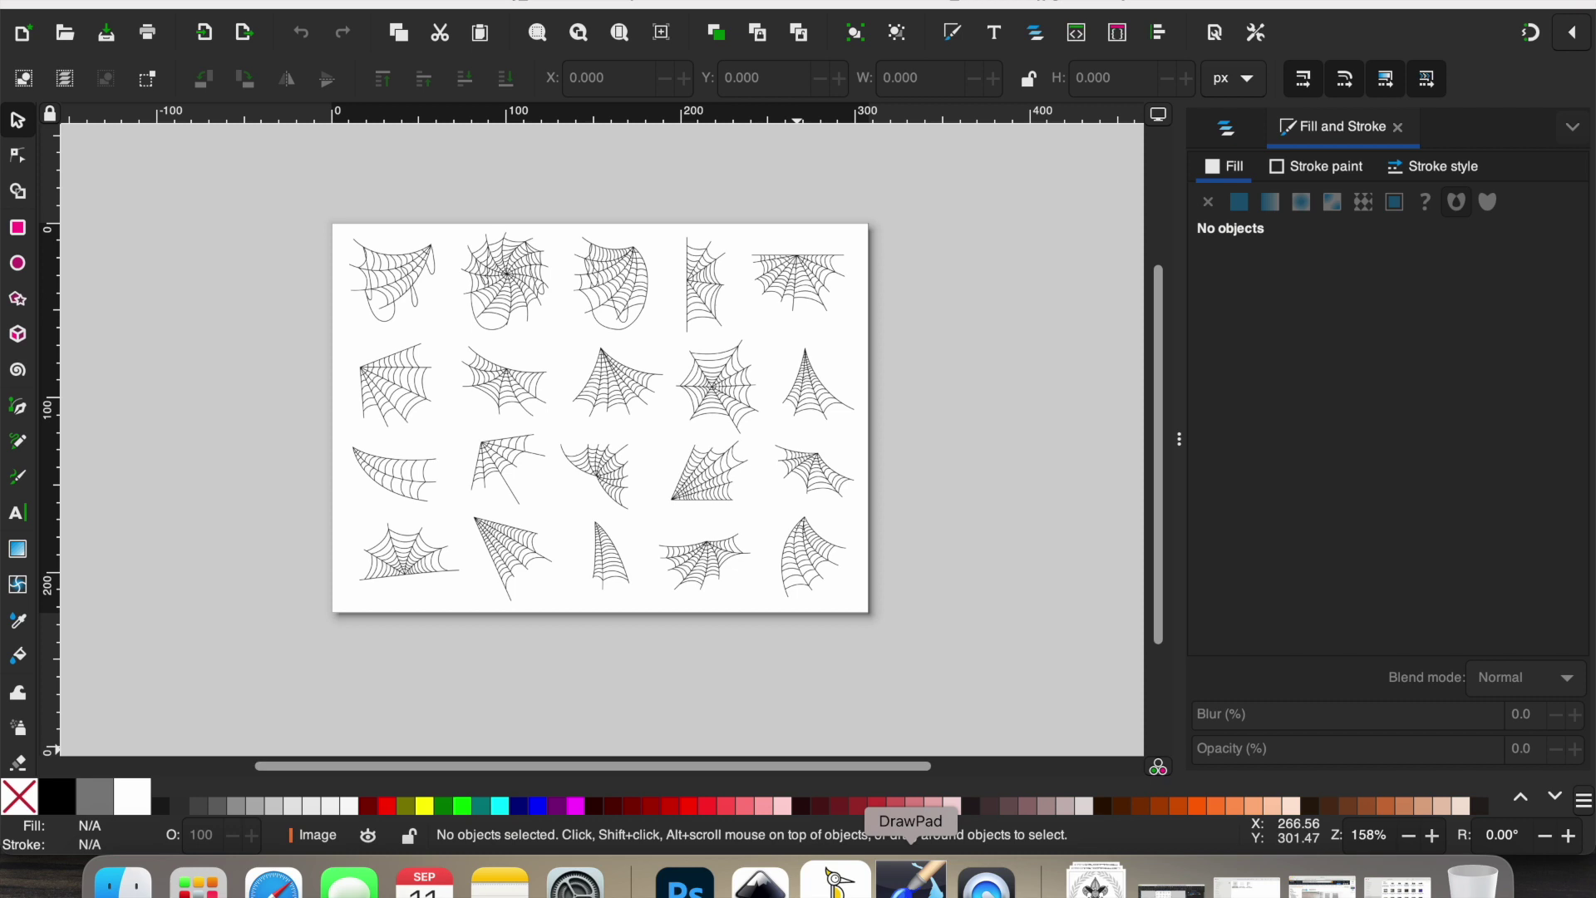
{"action": "left_click", "coordinate": [912, 877]}
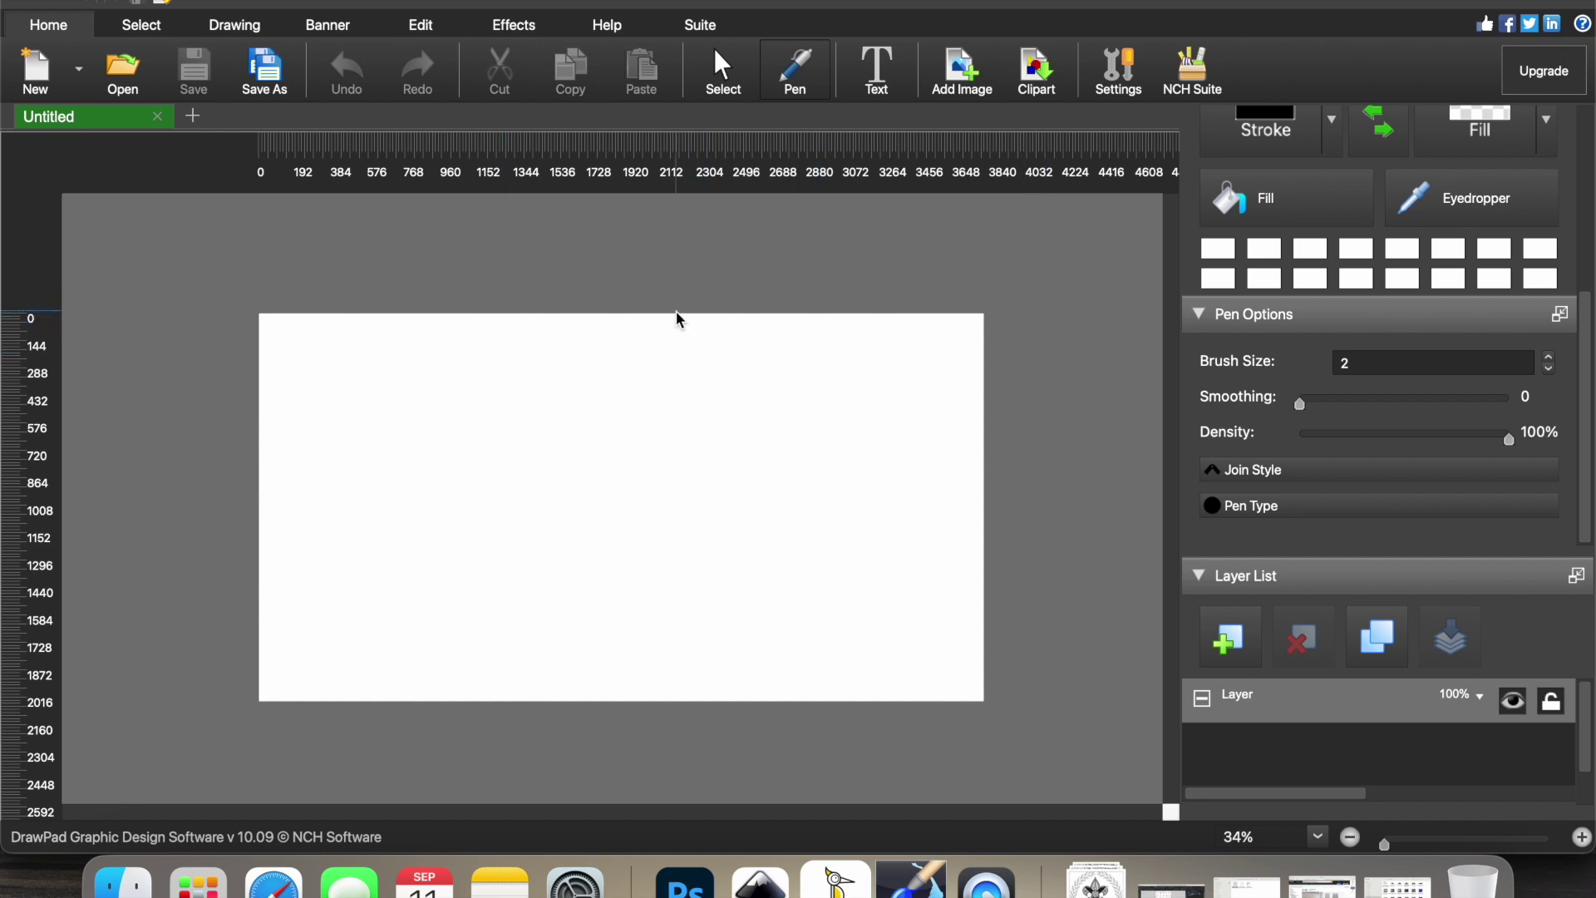
Zoom the blank Untitled DrawPad canvas in and out
{"action": "scroll", "coordinate": [681, 320], "scroll_direction": "down", "scroll_amount": 3}
{"action": "scroll", "coordinate": [681, 320], "scroll_direction": "up", "scroll_amount": 2}
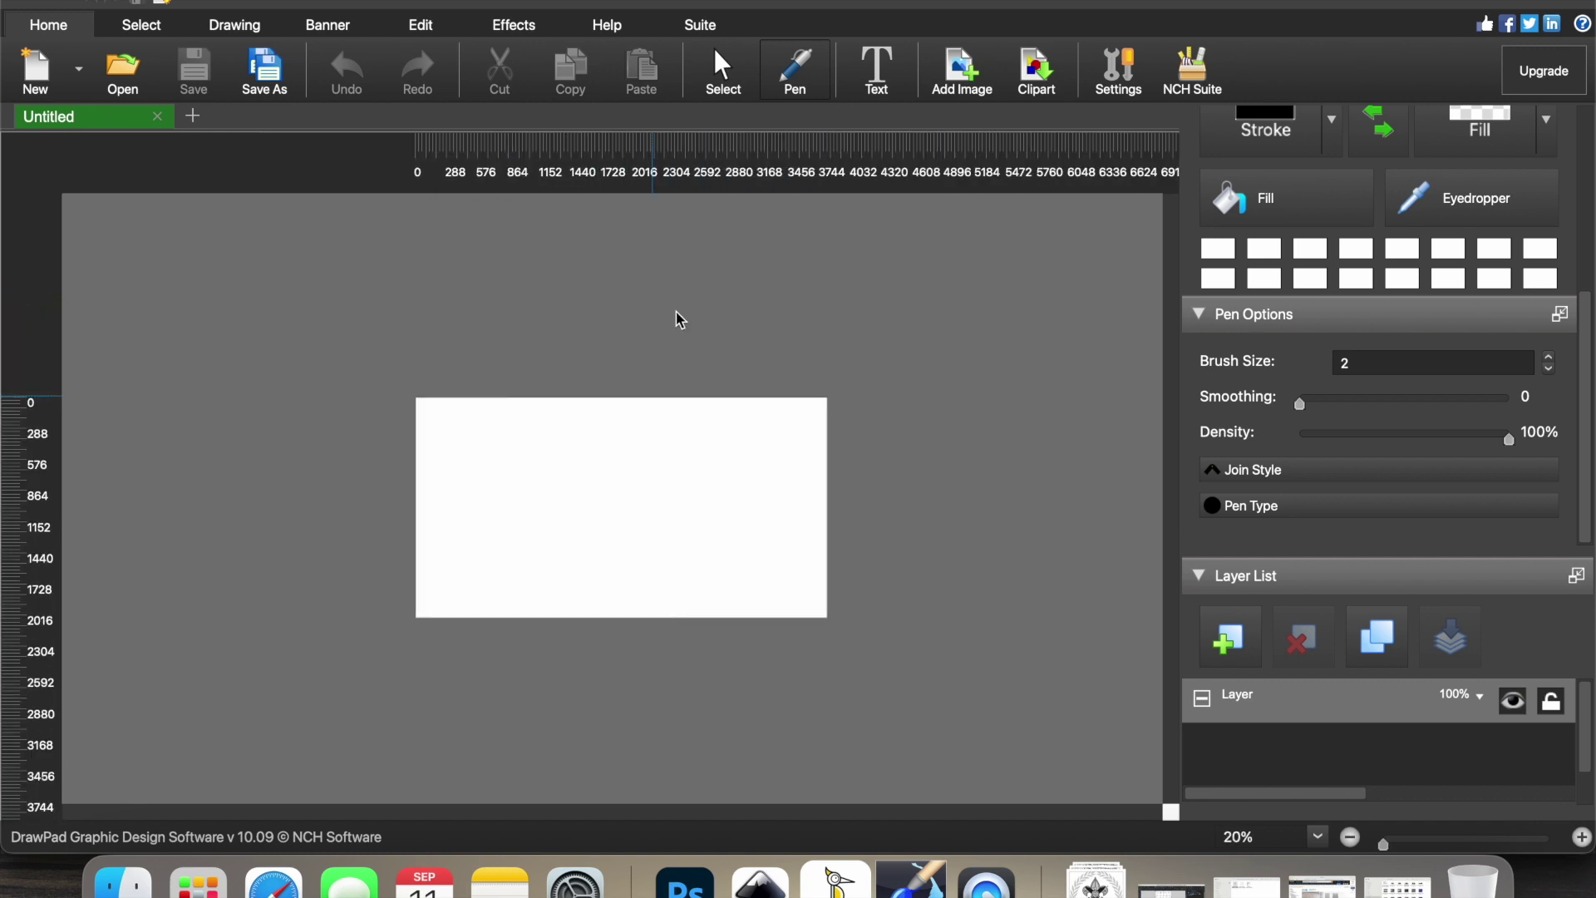
{"action": "scroll", "coordinate": [680, 320], "scroll_direction": "up", "scroll_amount": 3}
{"action": "scroll", "coordinate": [681, 321], "scroll_direction": "down", "scroll_amount": 2}
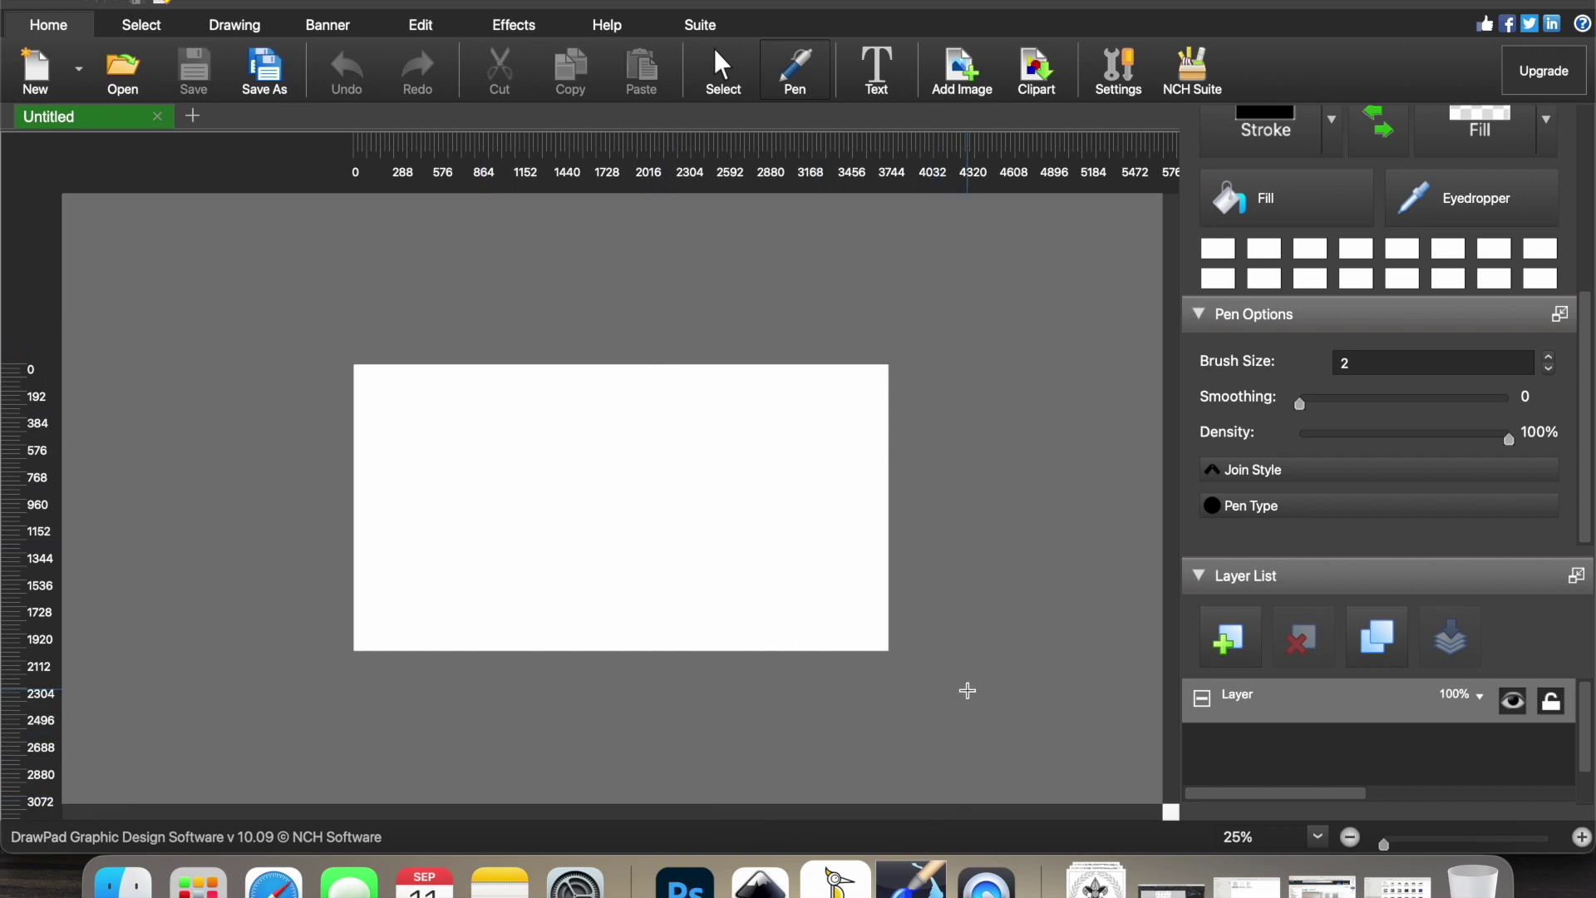
{"action": "scroll", "coordinate": [980, 684], "scroll_direction": "up", "scroll_amount": 1}
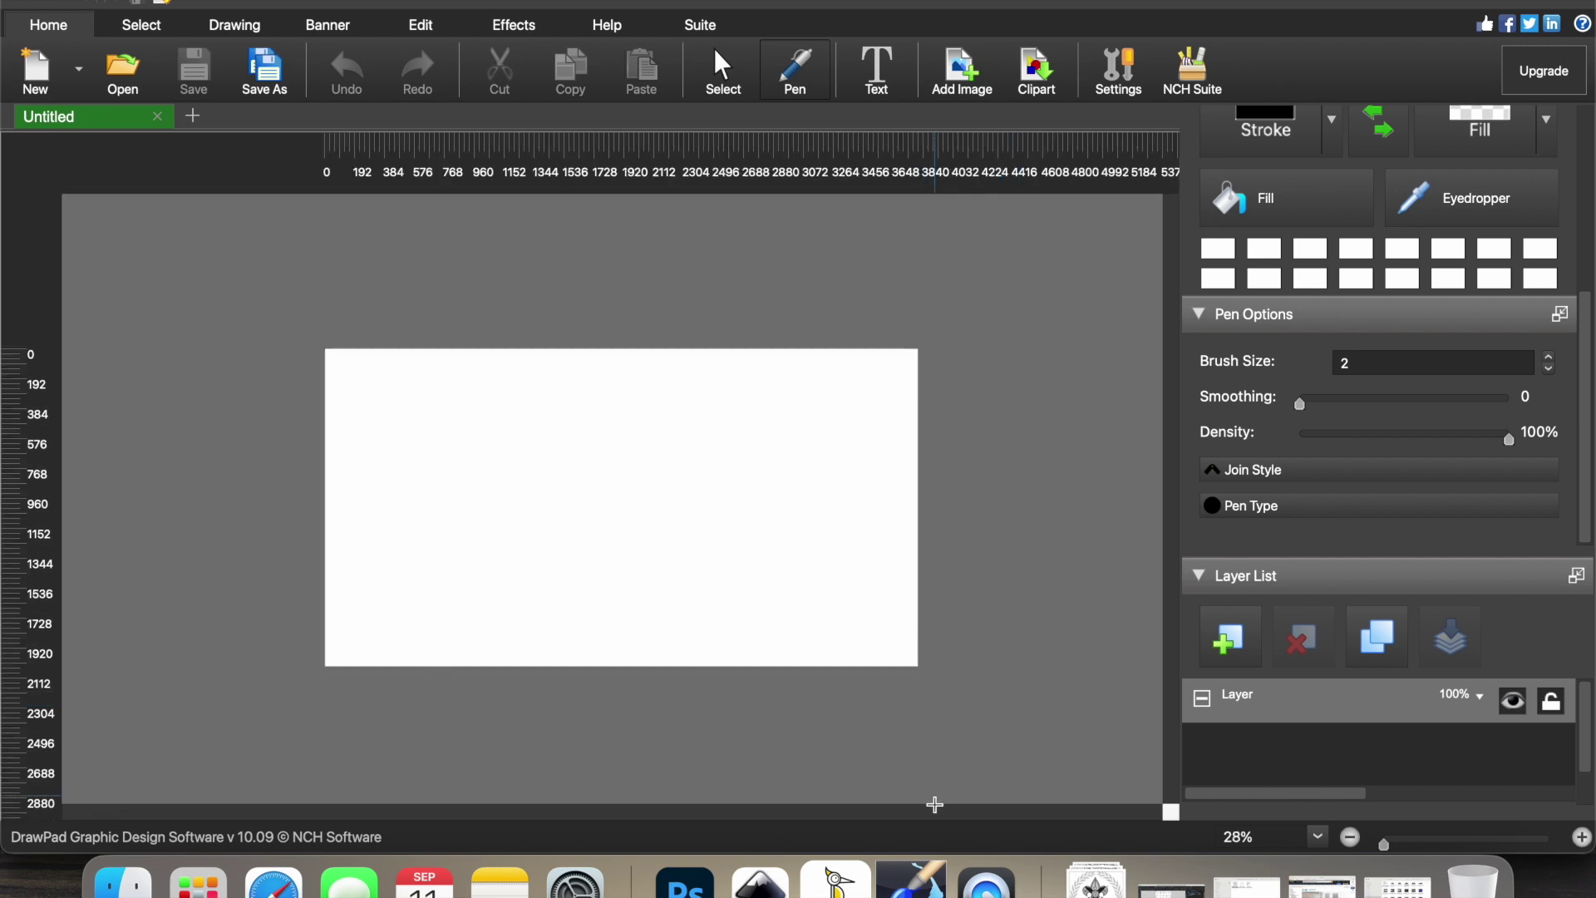